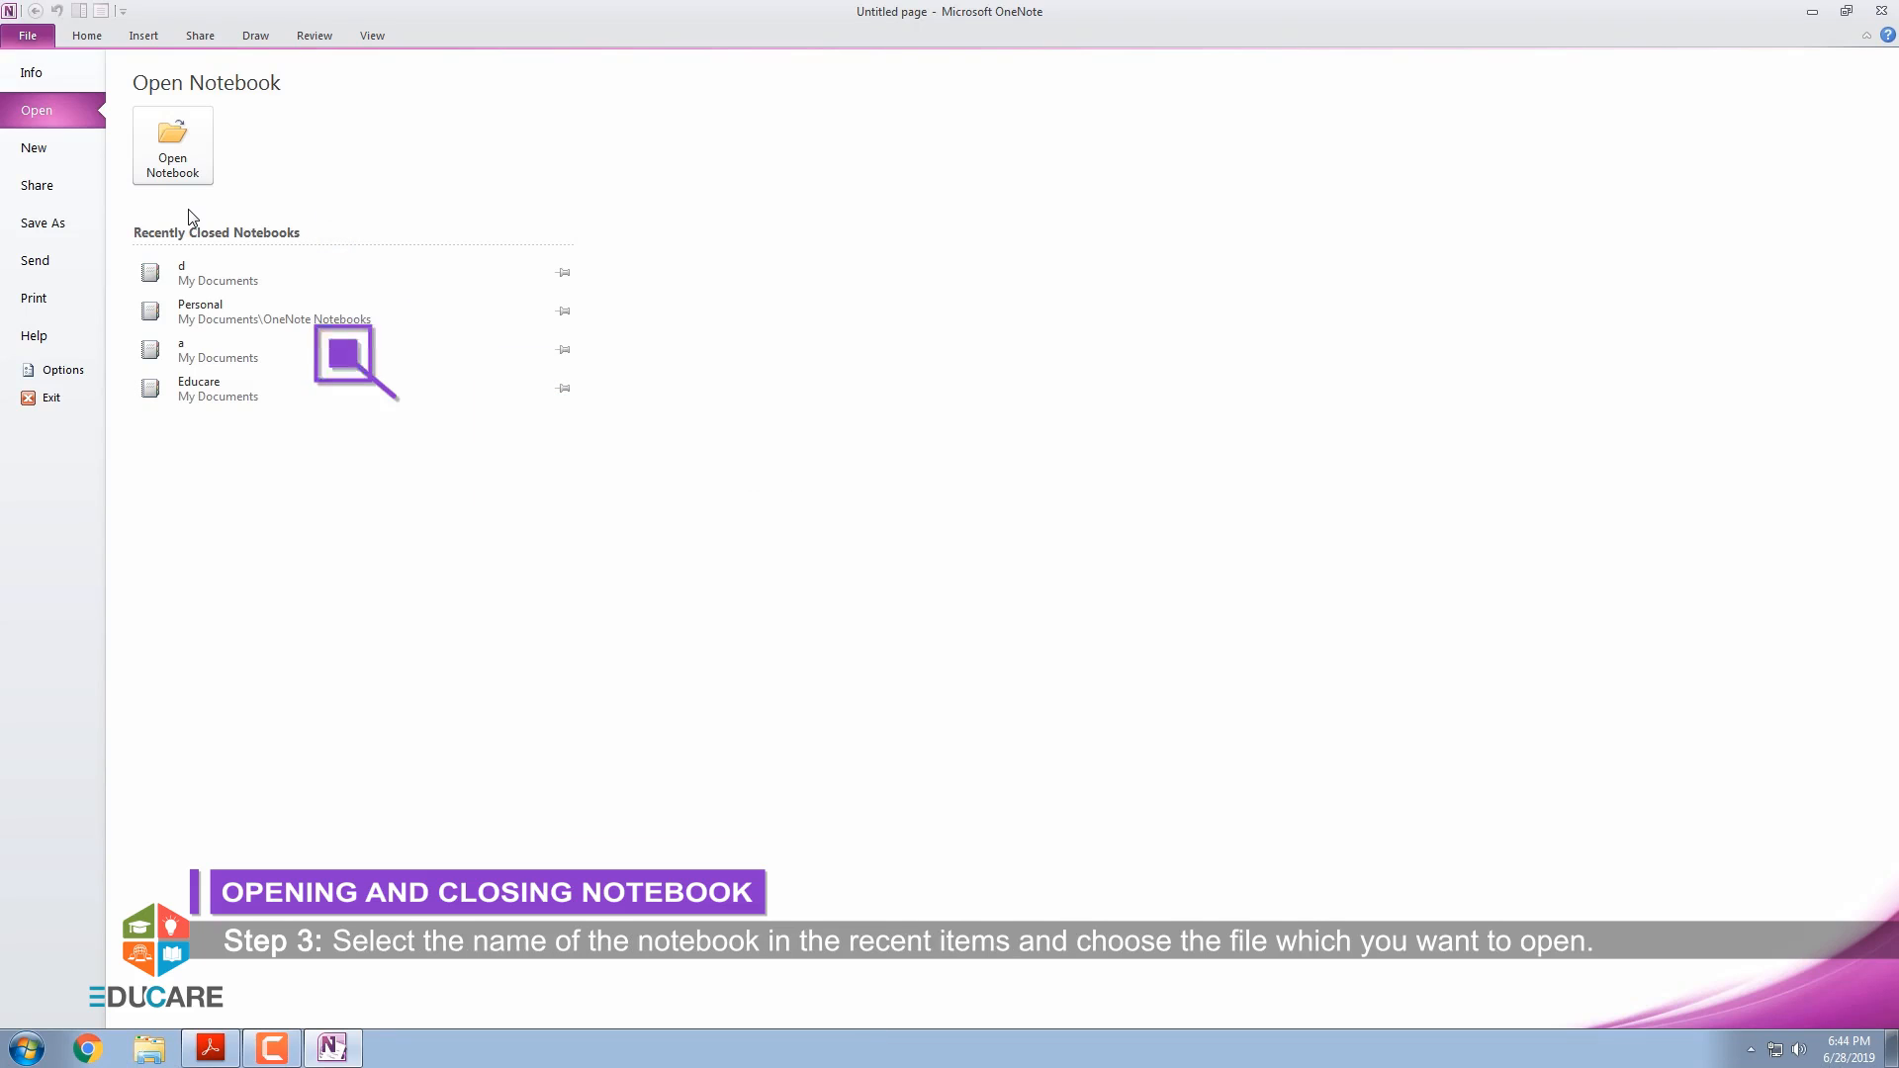
# Step: Reopen the recently closed Educare notebook, and open Open Notebook.onetoc2 by browsing its Educare folder
pyautogui.click(198, 396)
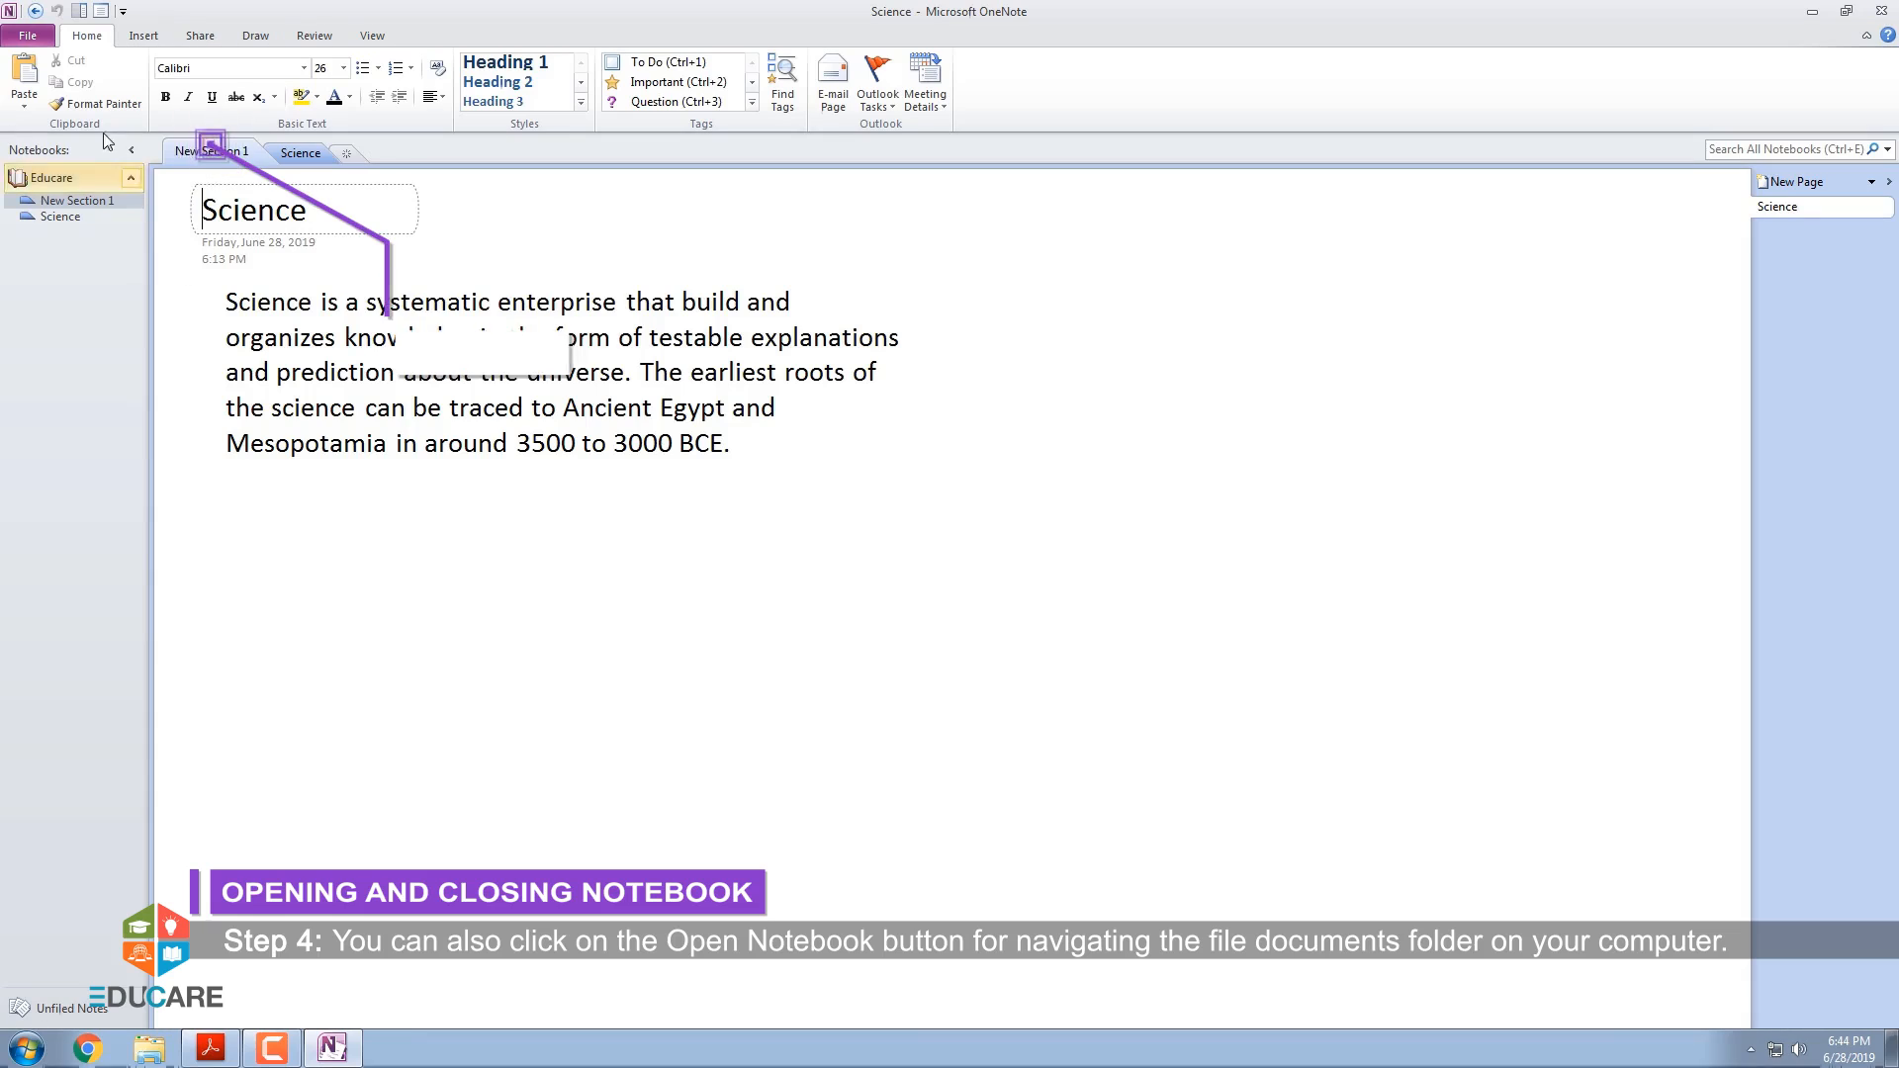
pyautogui.click(27, 35)
pyautogui.click(37, 110)
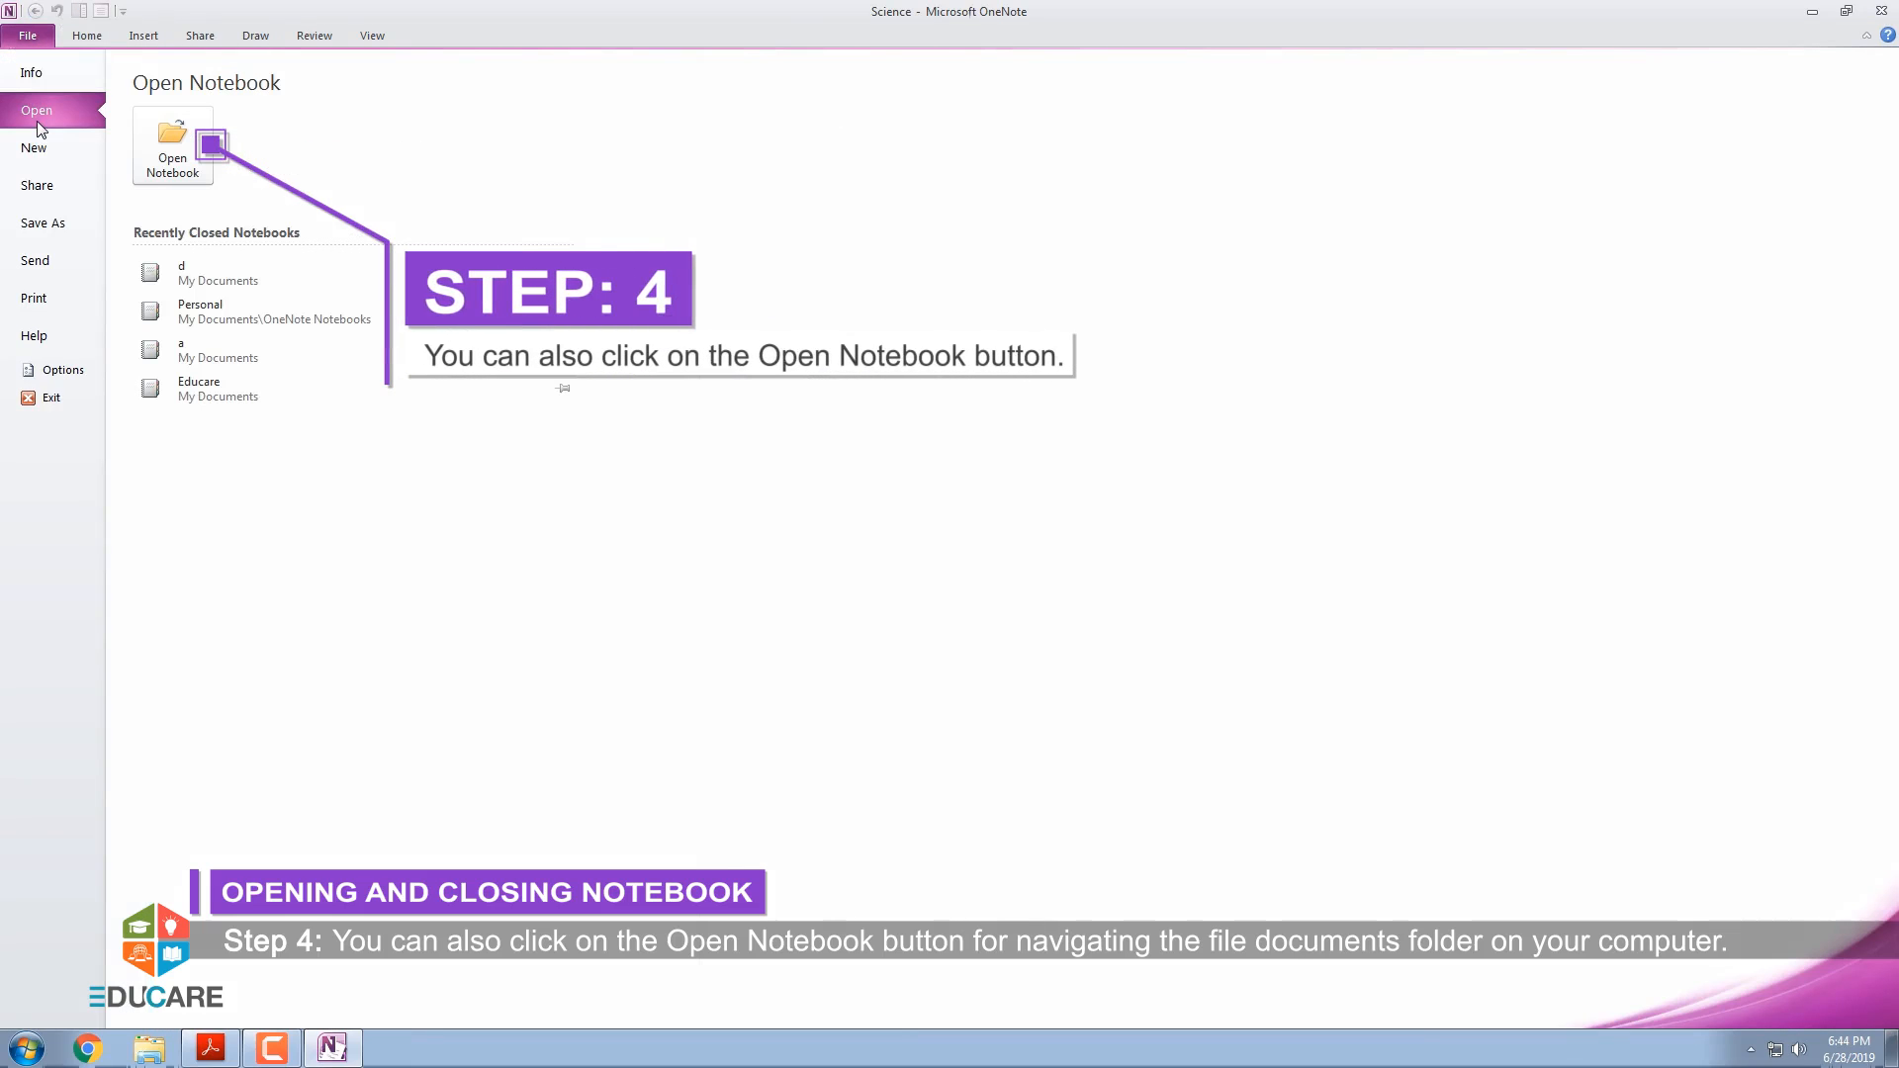
pyautogui.click(172, 158)
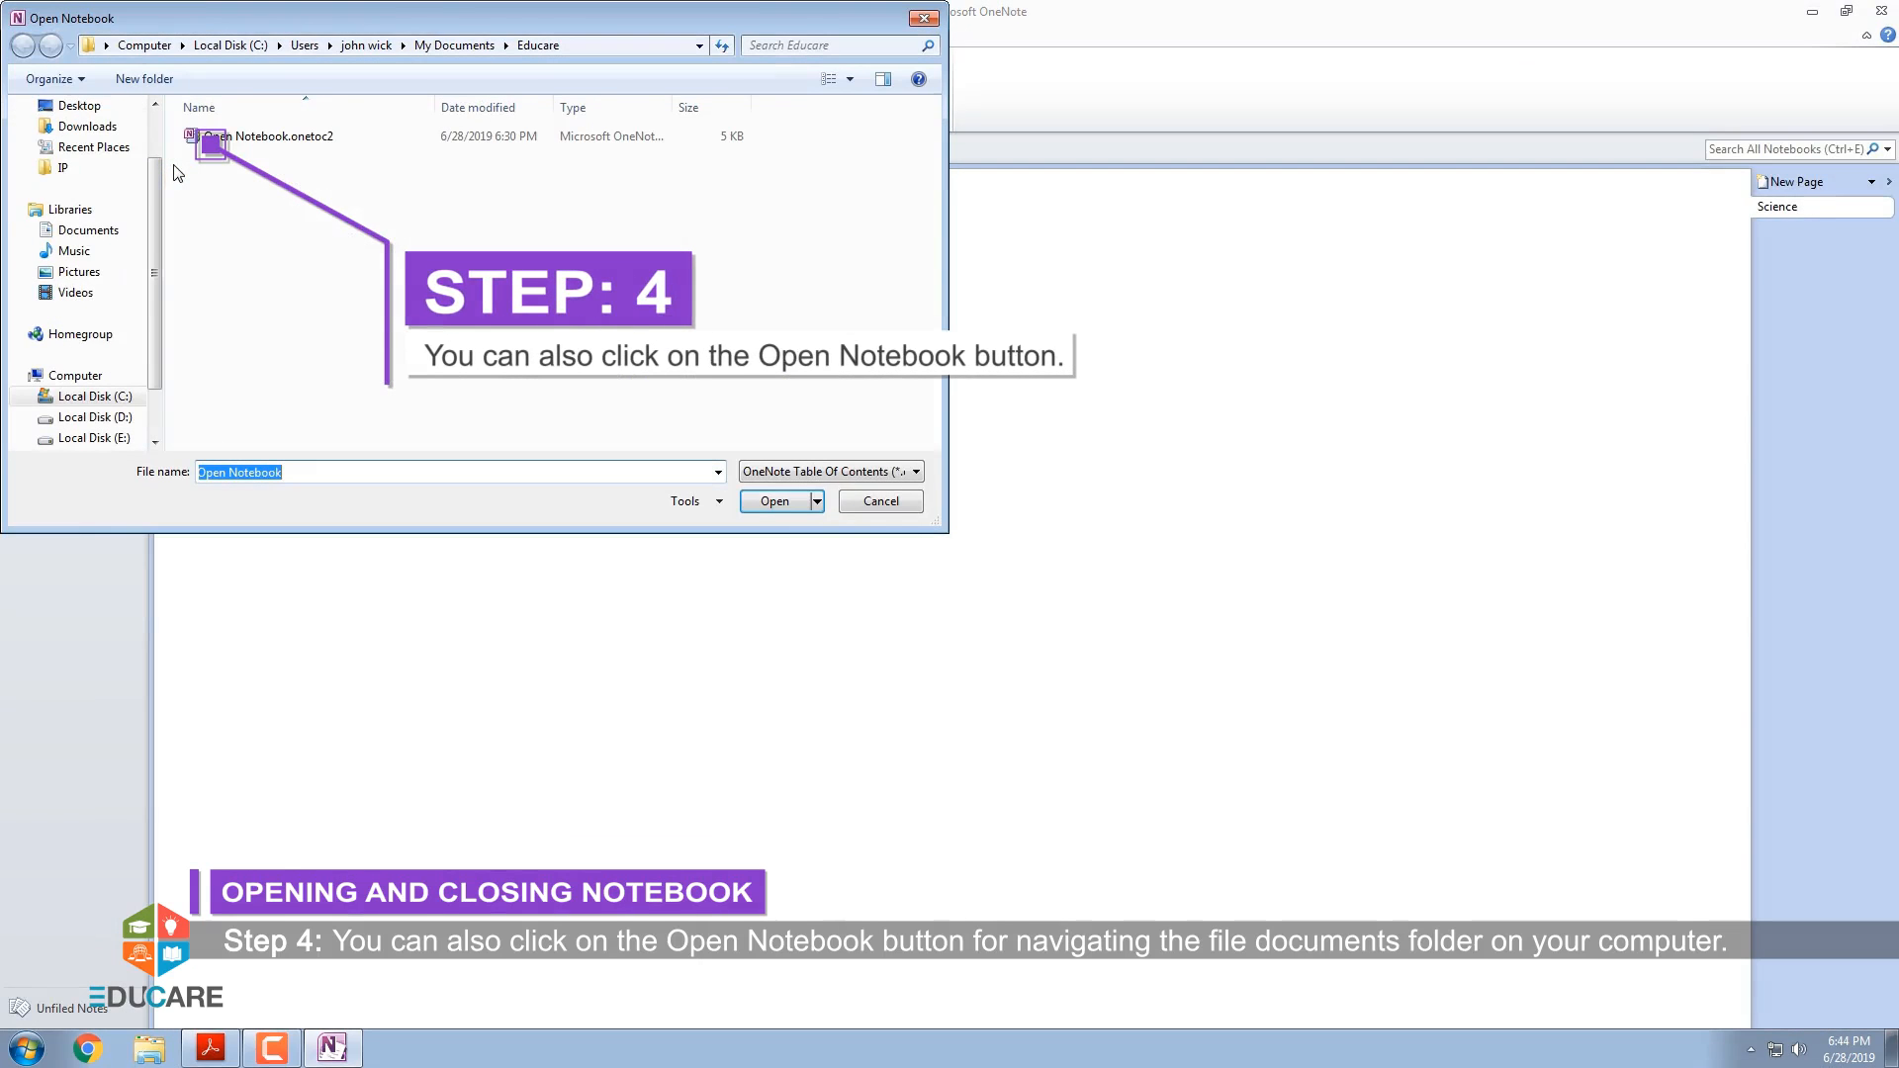
pyautogui.click(242, 143)
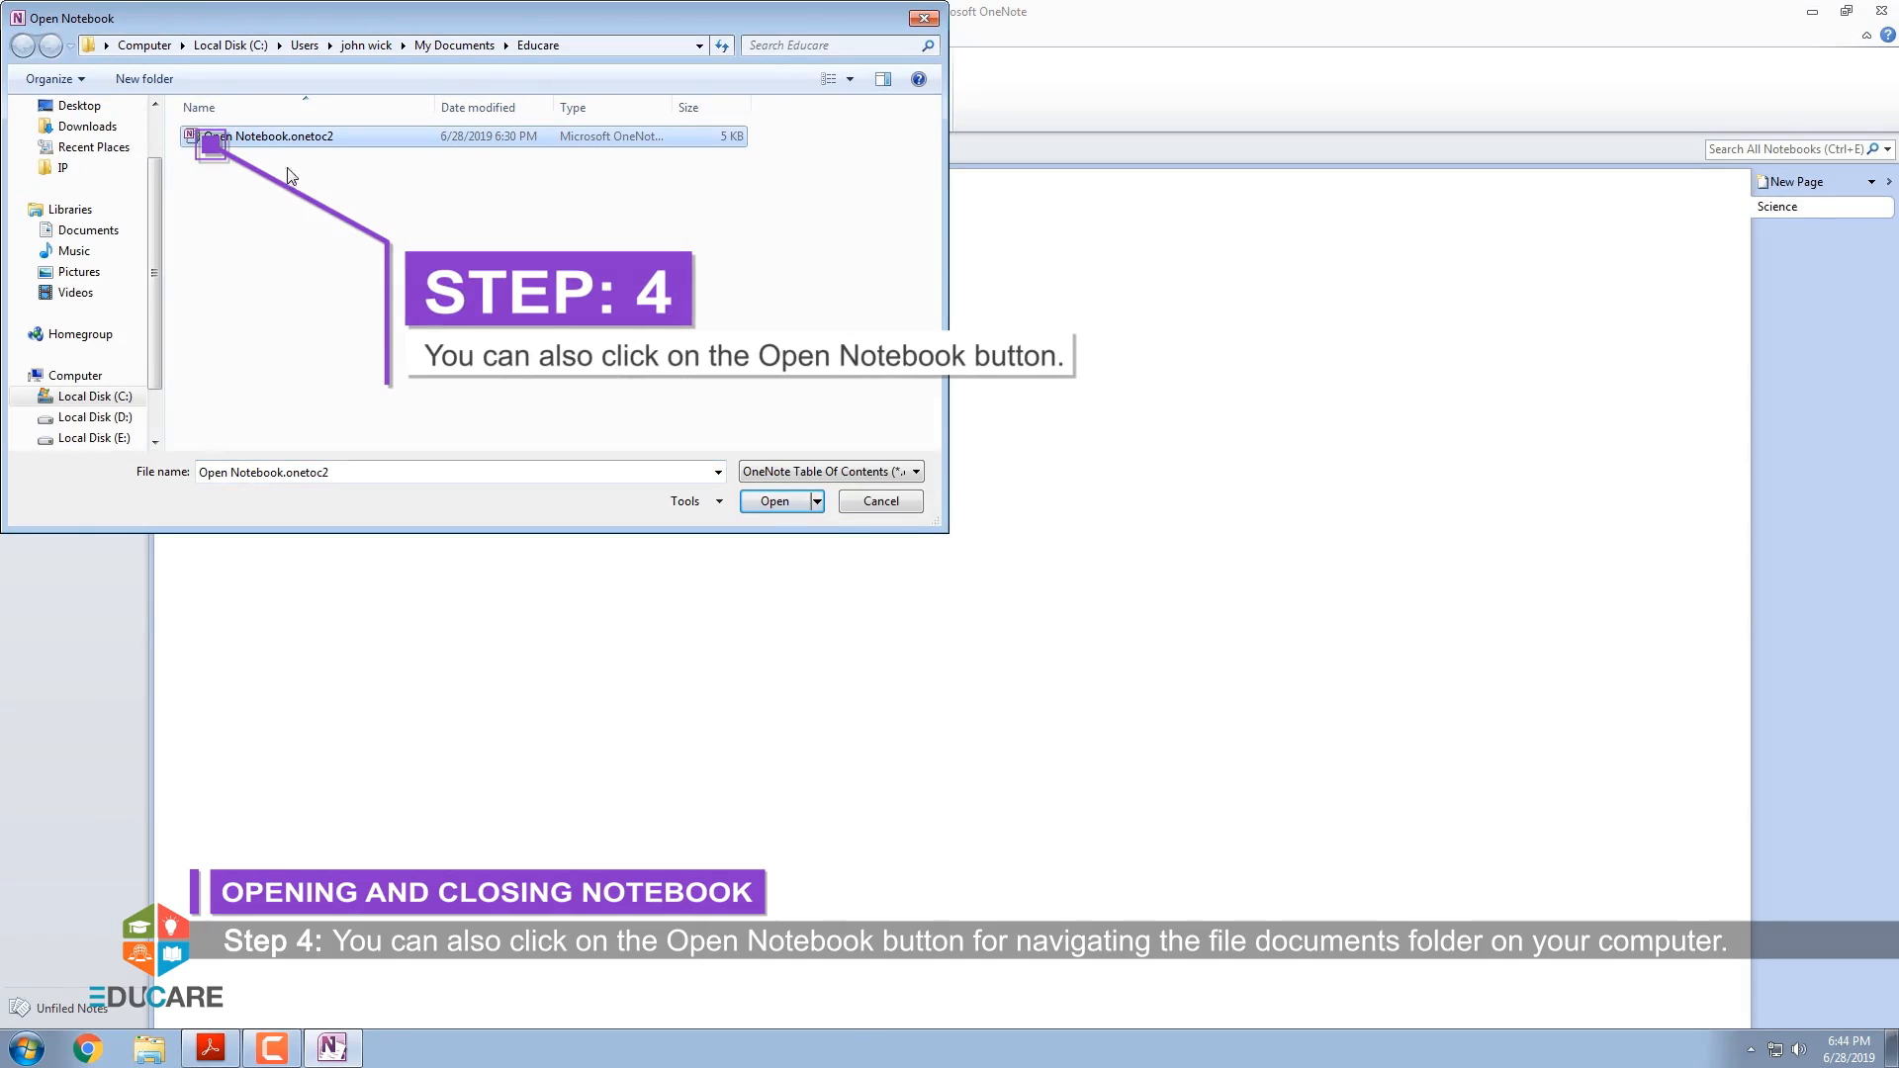
pyautogui.click(777, 503)
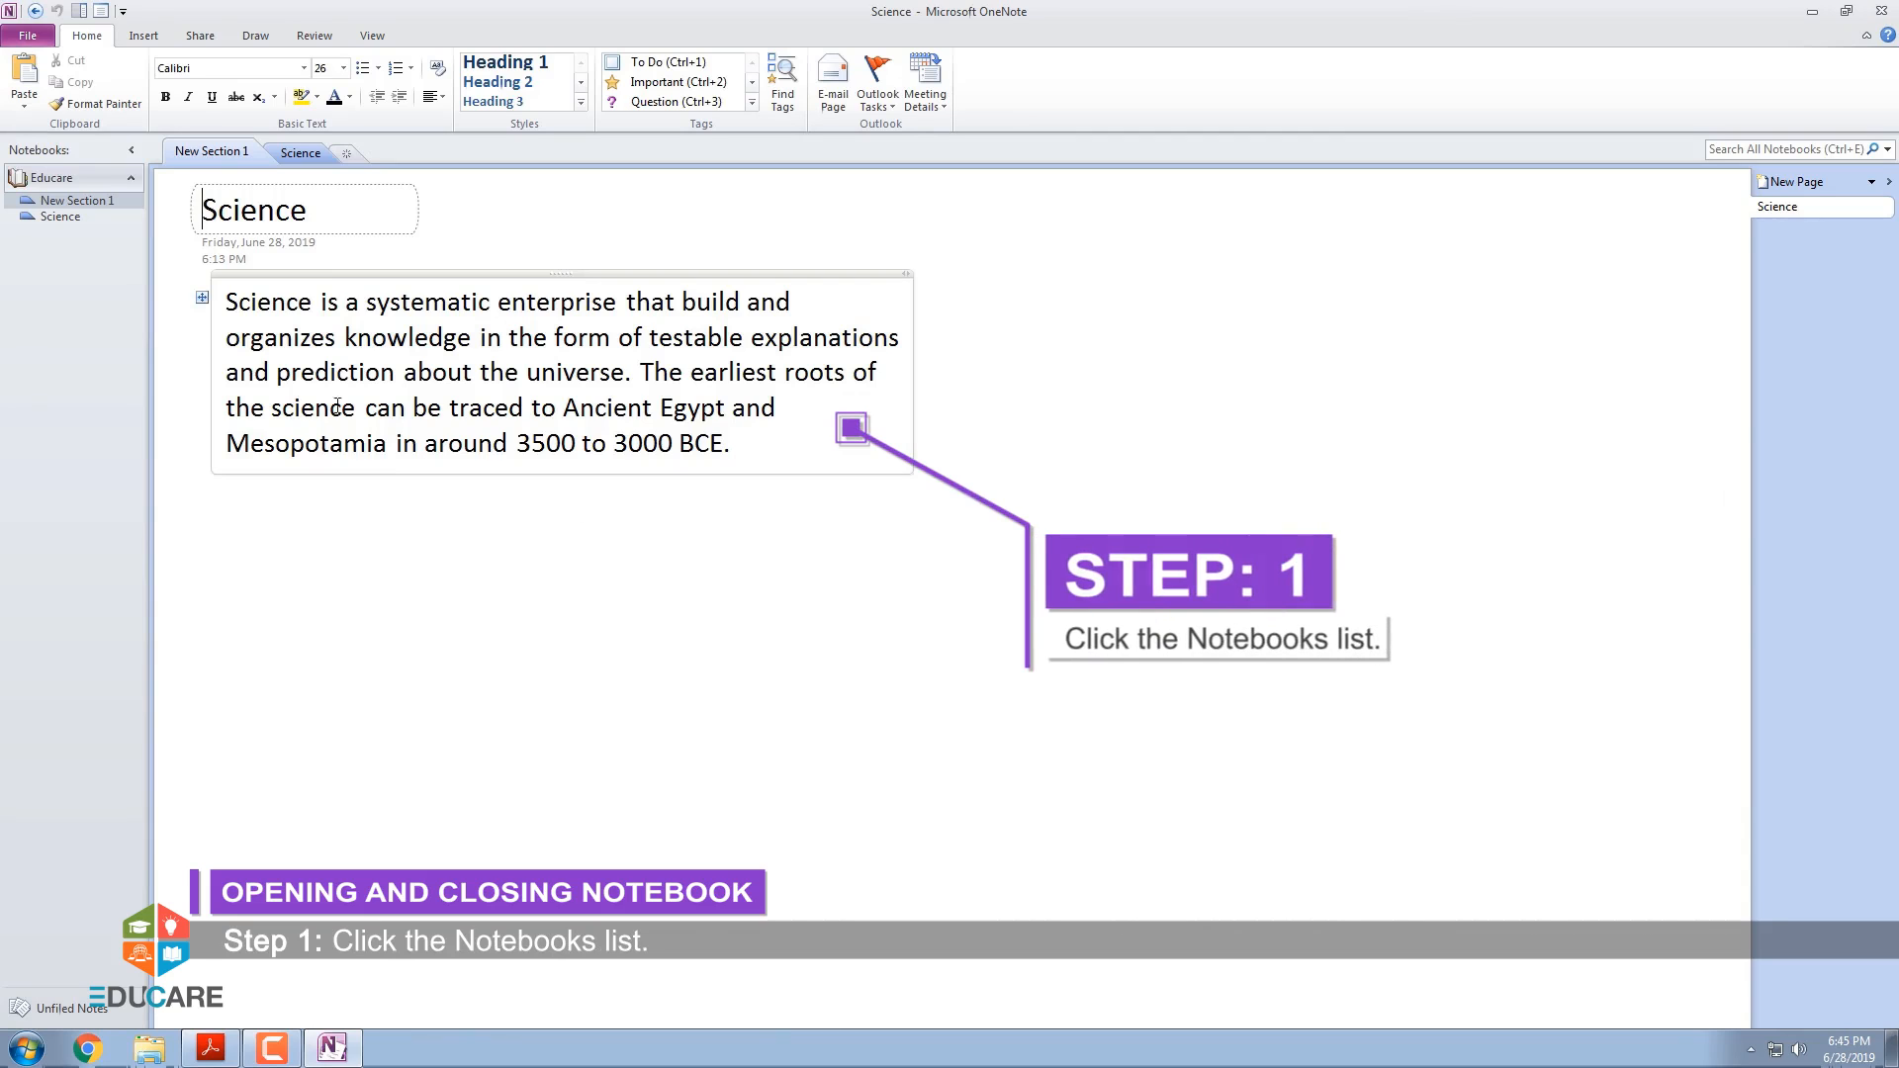
# Step: Close the Educare notebook
pyautogui.rightClick(116, 183)
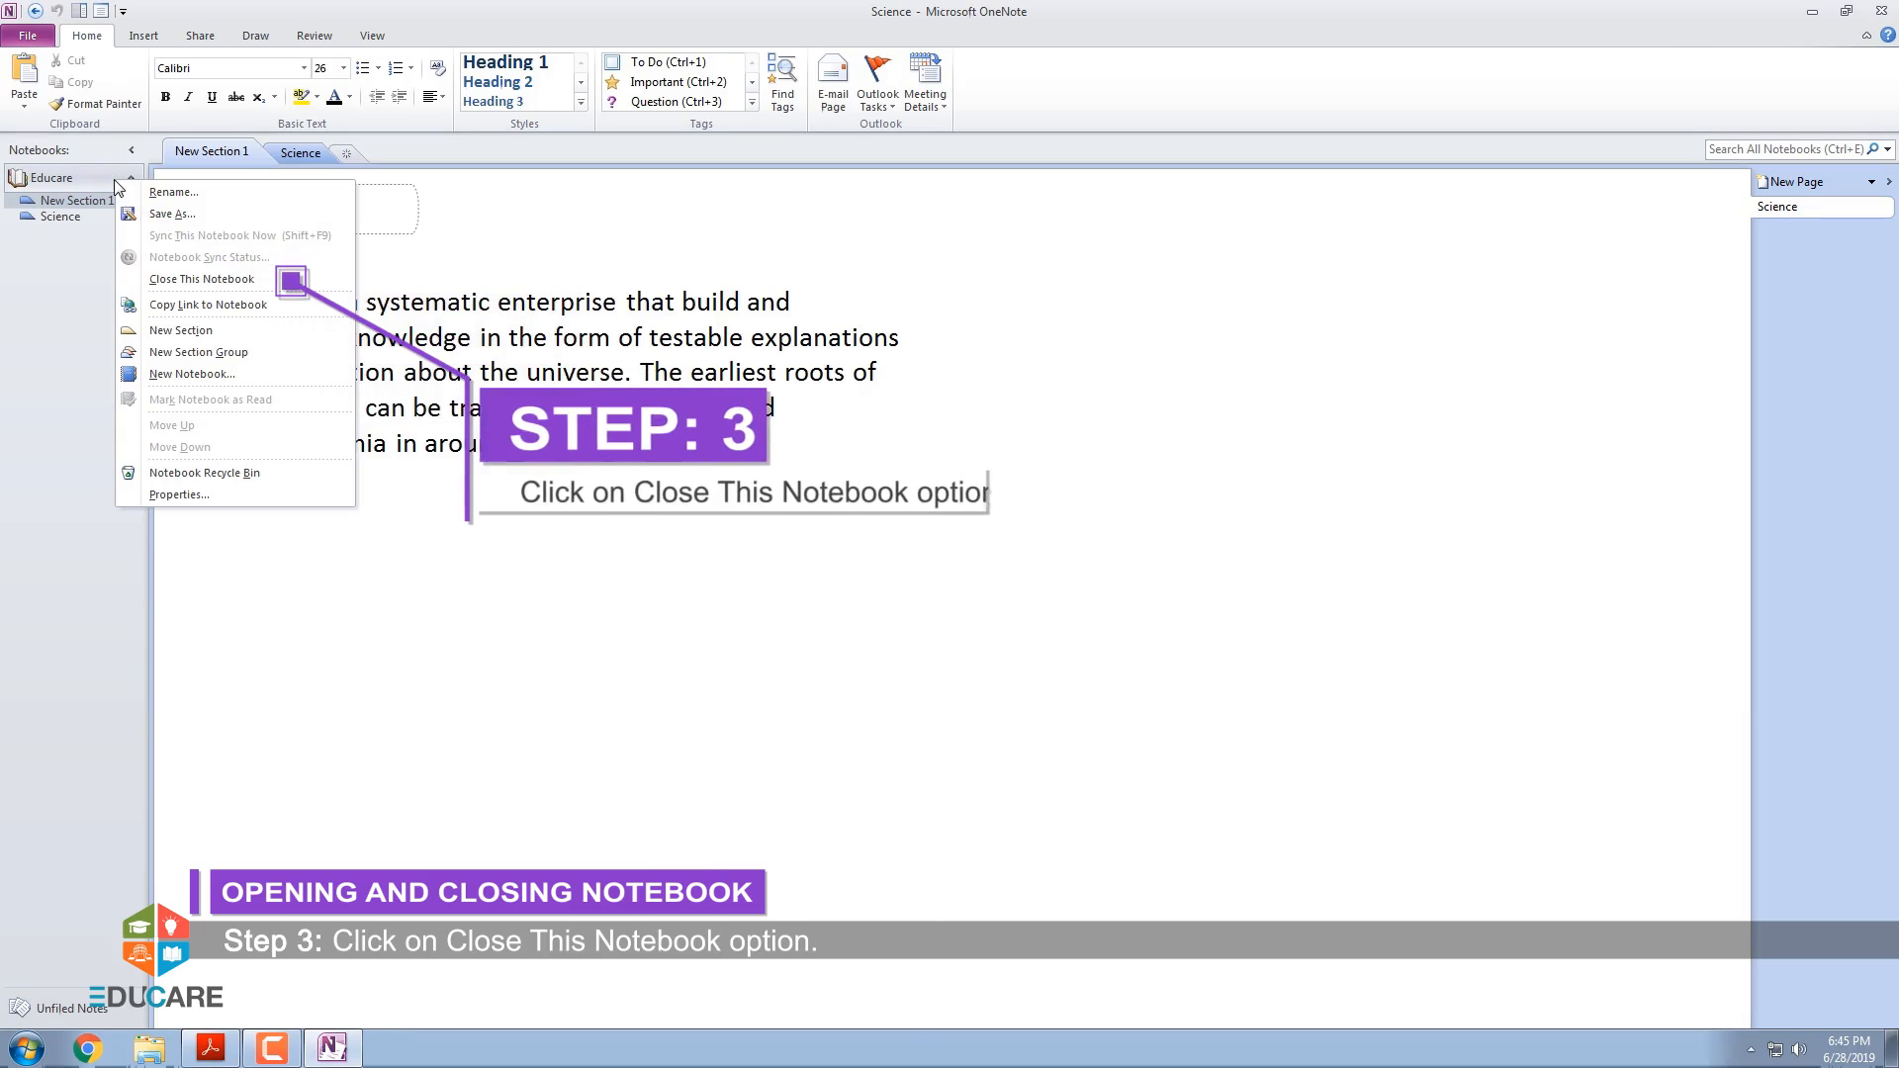
pyautogui.click(170, 281)
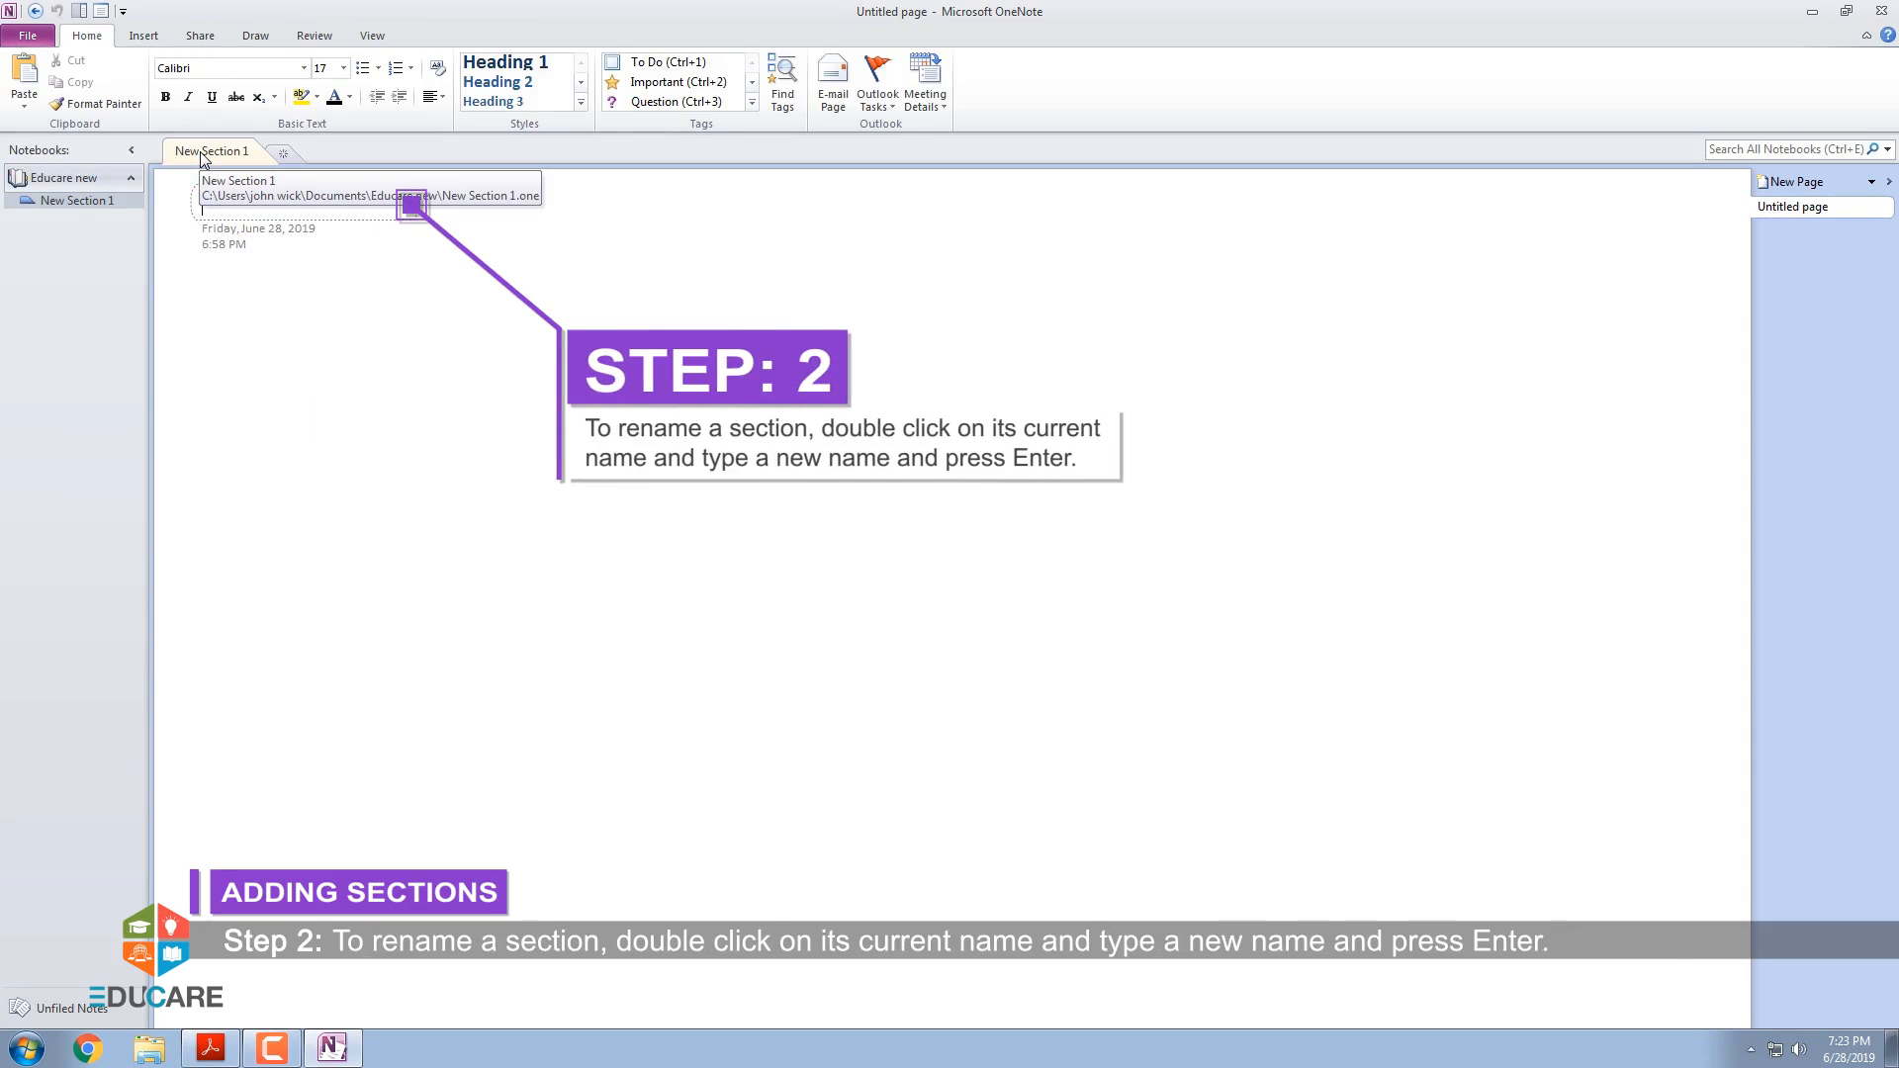
# Step: Rename the section New Section 1 in the Educare new notebook as Books
pyautogui.doubleClick(203, 153)
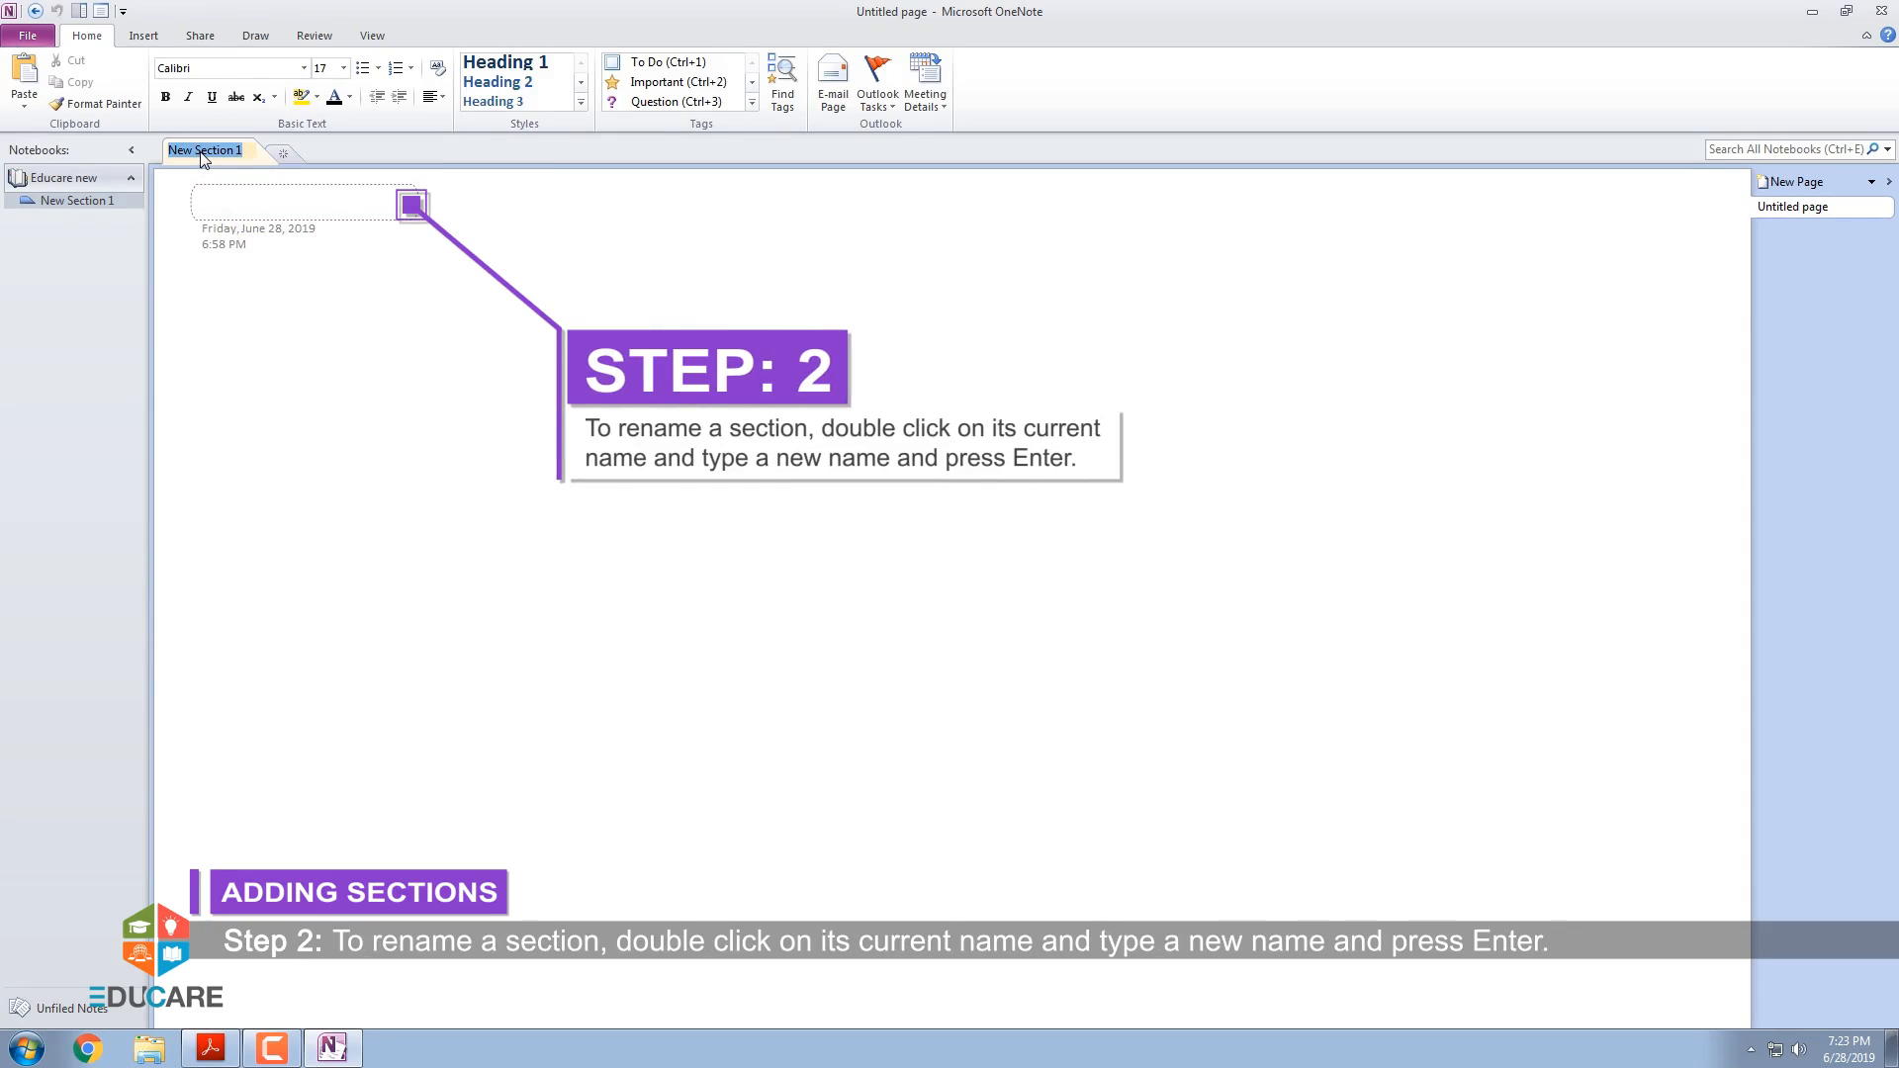
pyautogui.write('Books')
pyautogui.press('Return')
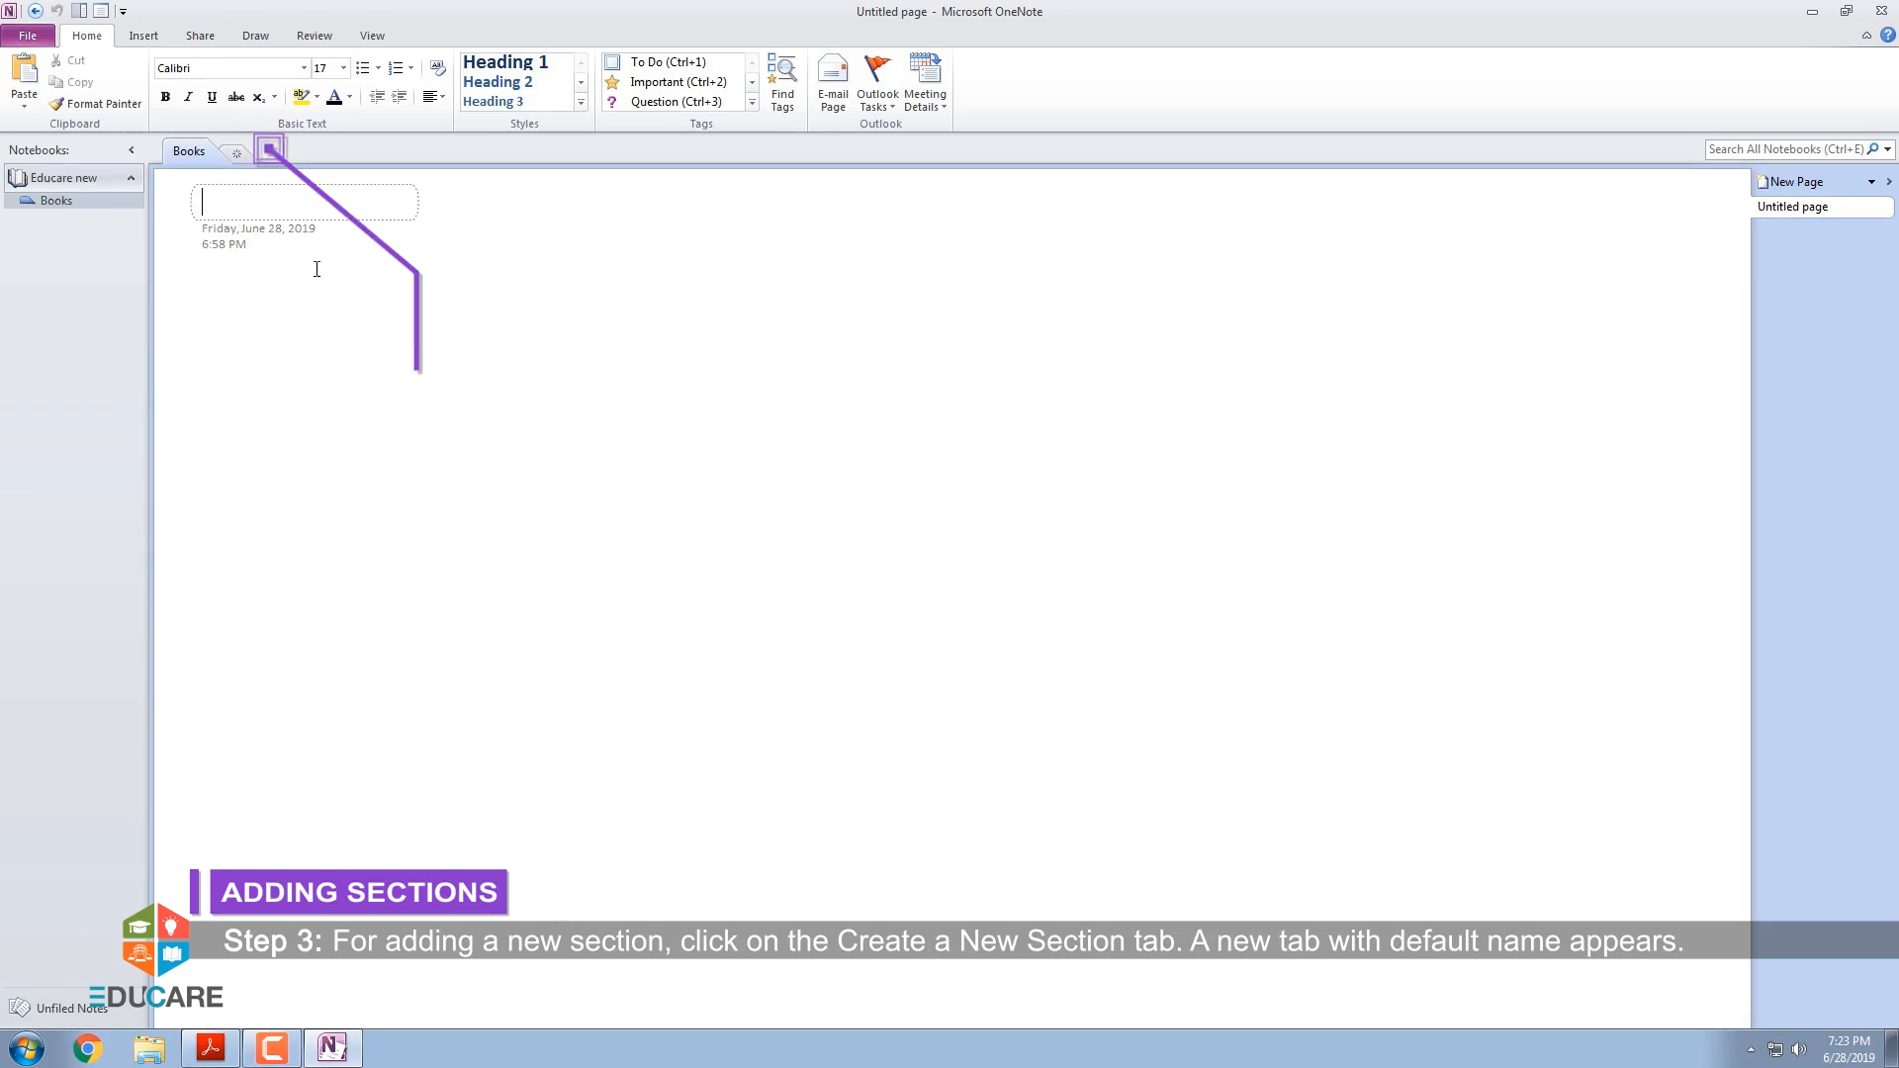
# Step: Add a new section named E content to the Educare new notebook
pyautogui.click(238, 159)
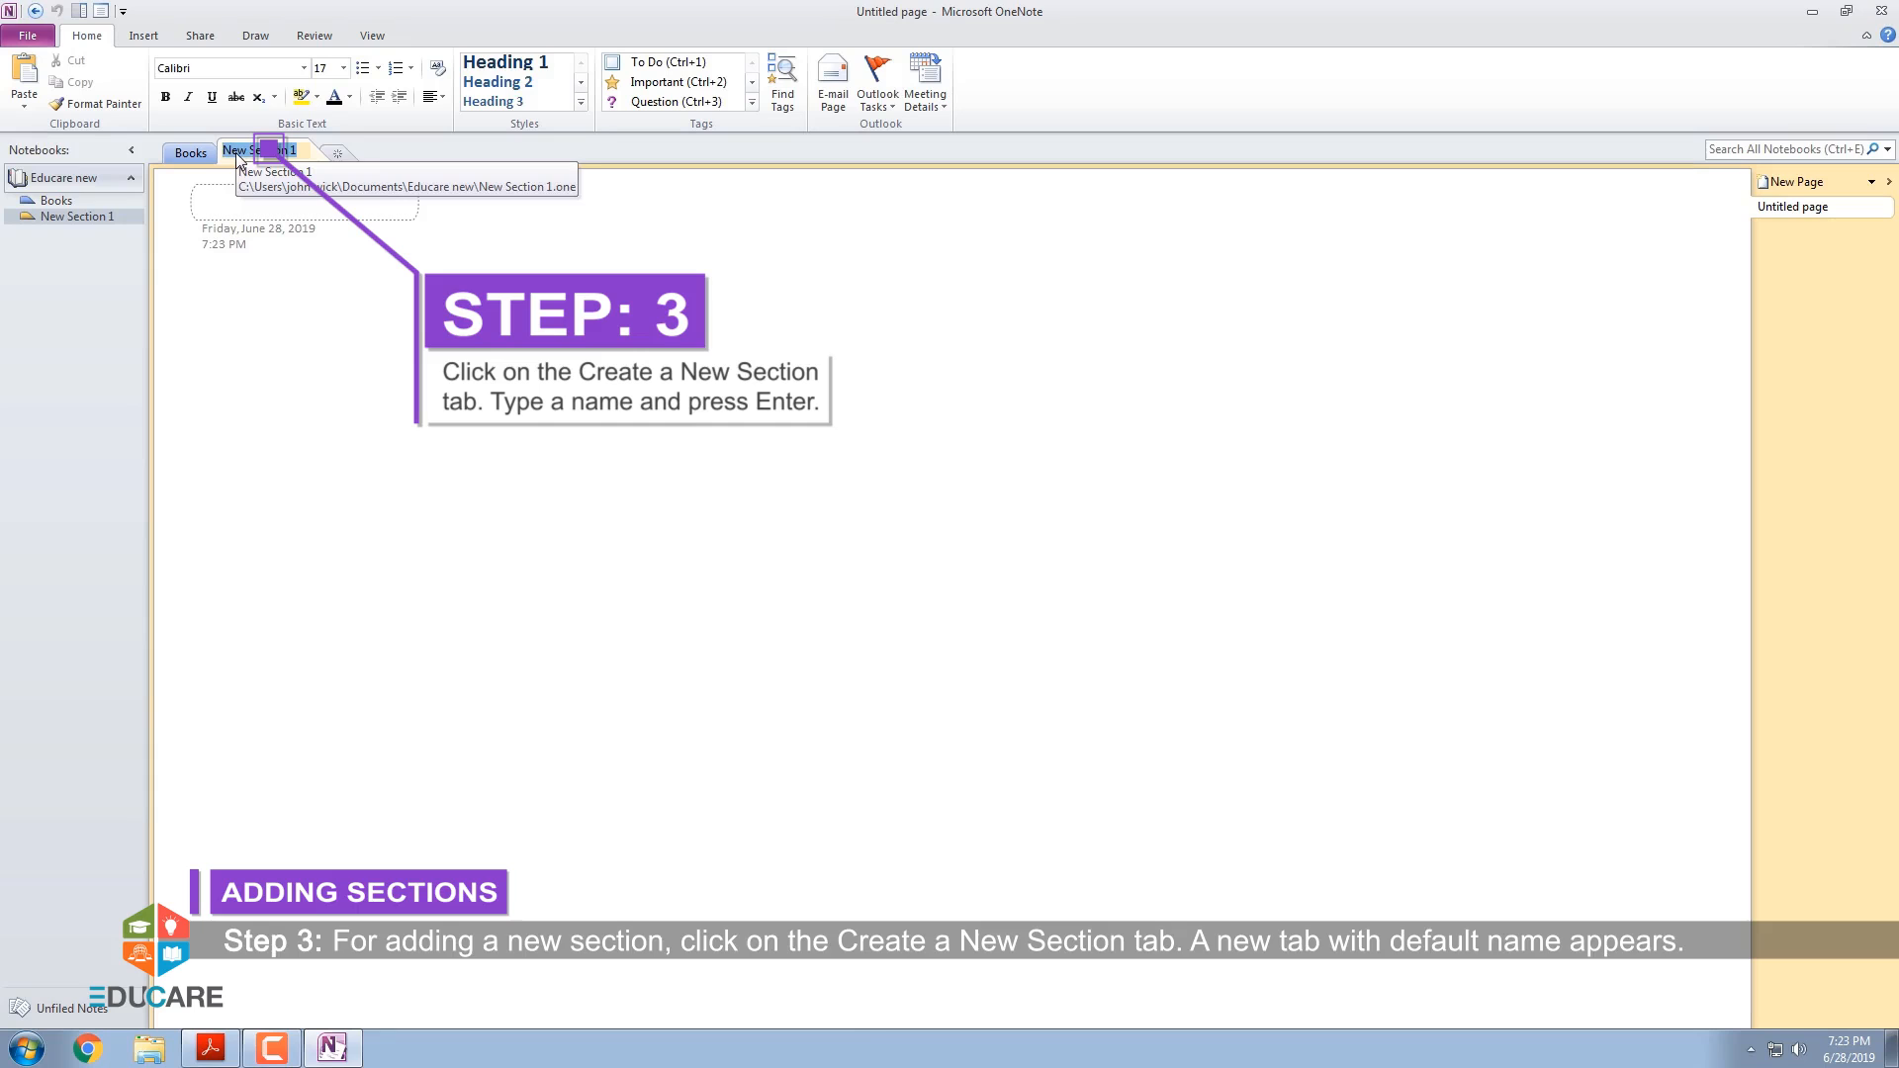
pyautogui.write('Edcontent')
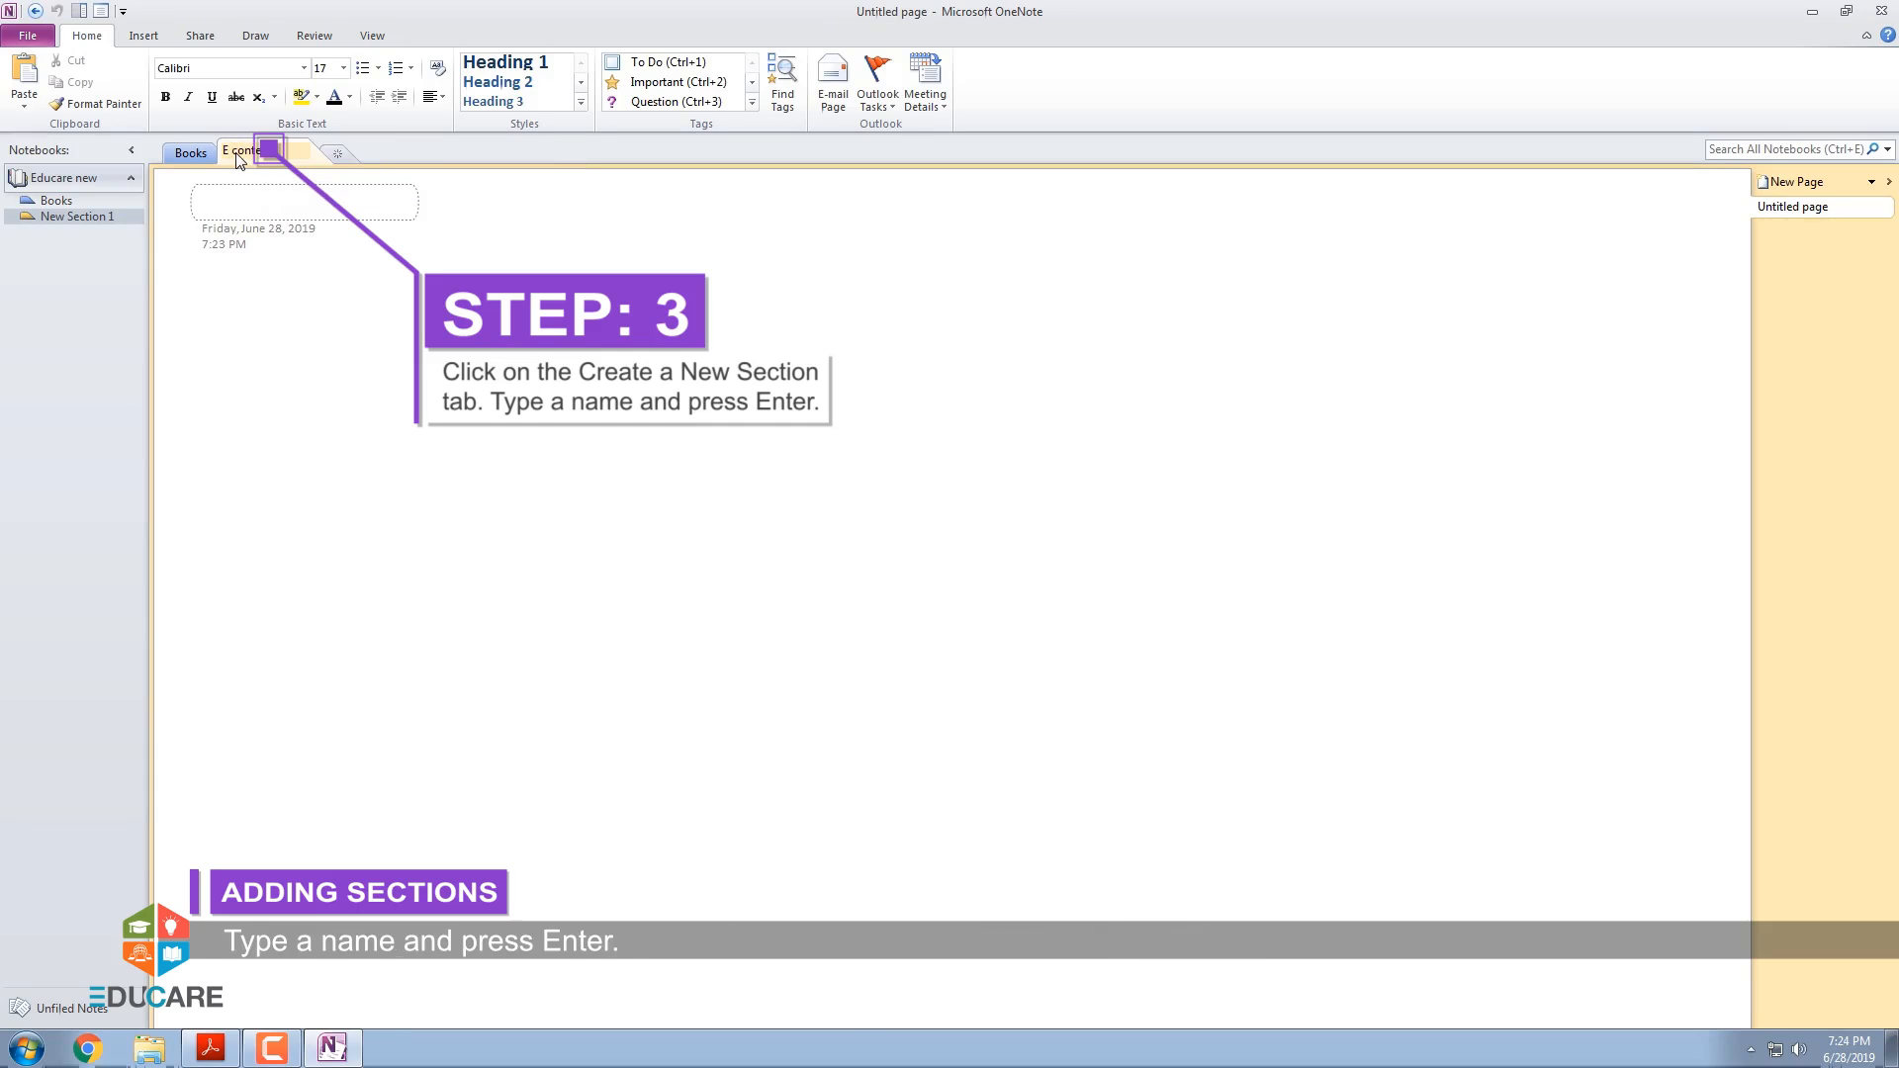
pyautogui.press('Return')
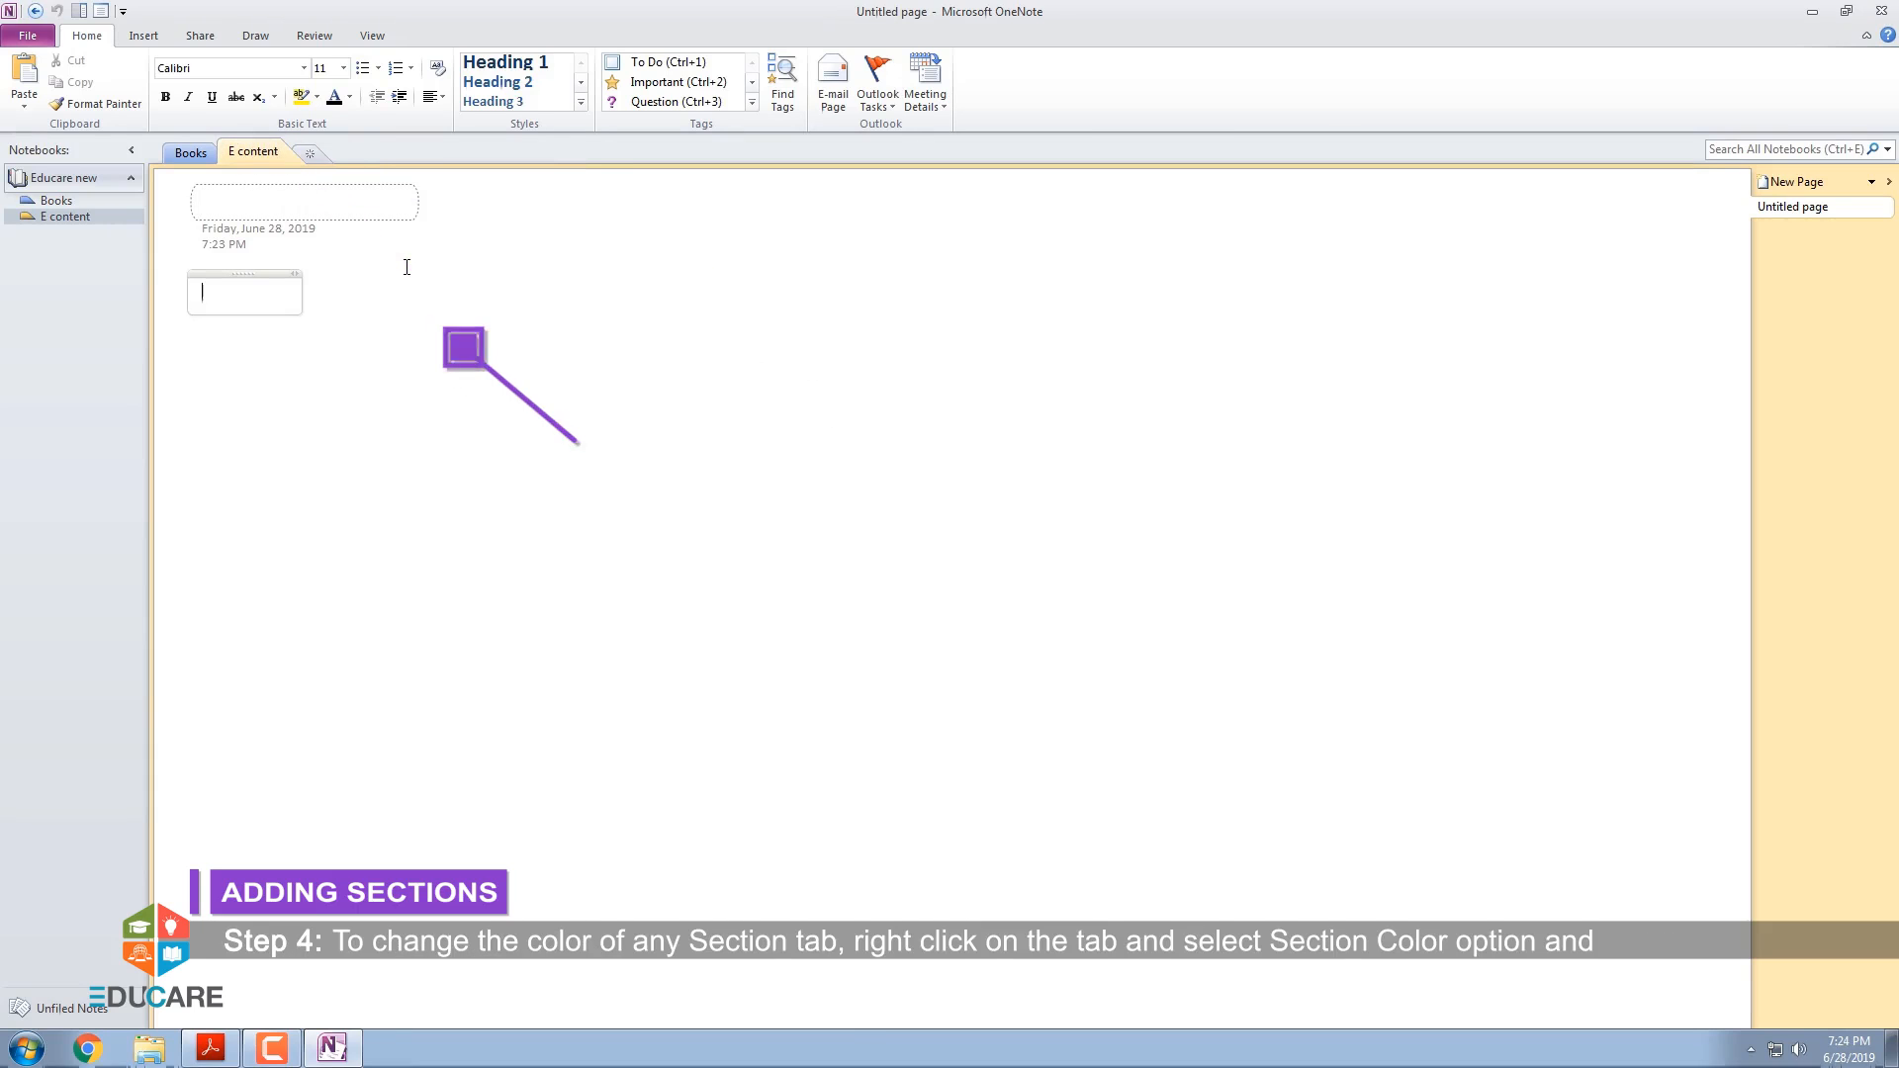
# Step: Set the E content section's color to Magenta and move the section ahead of Books
pyautogui.rightClick(251, 160)
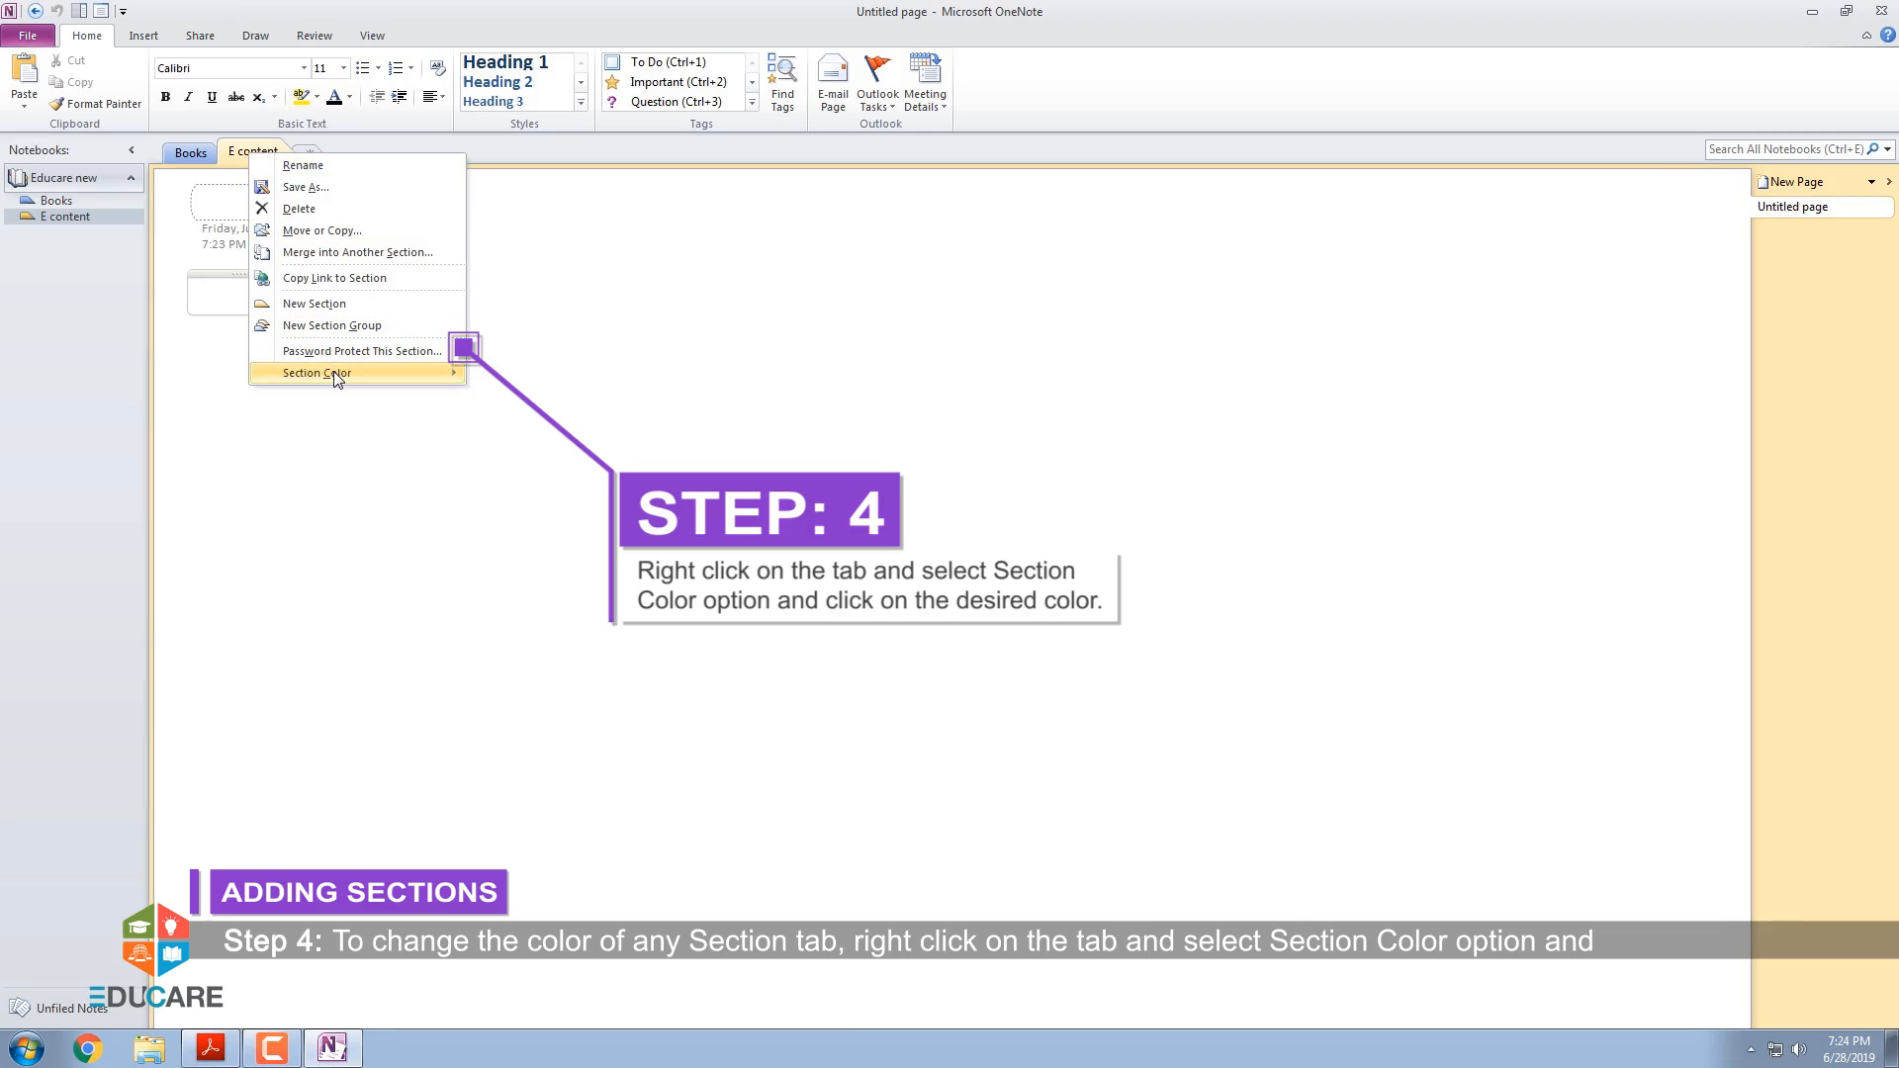
pyautogui.moveTo(336, 379)
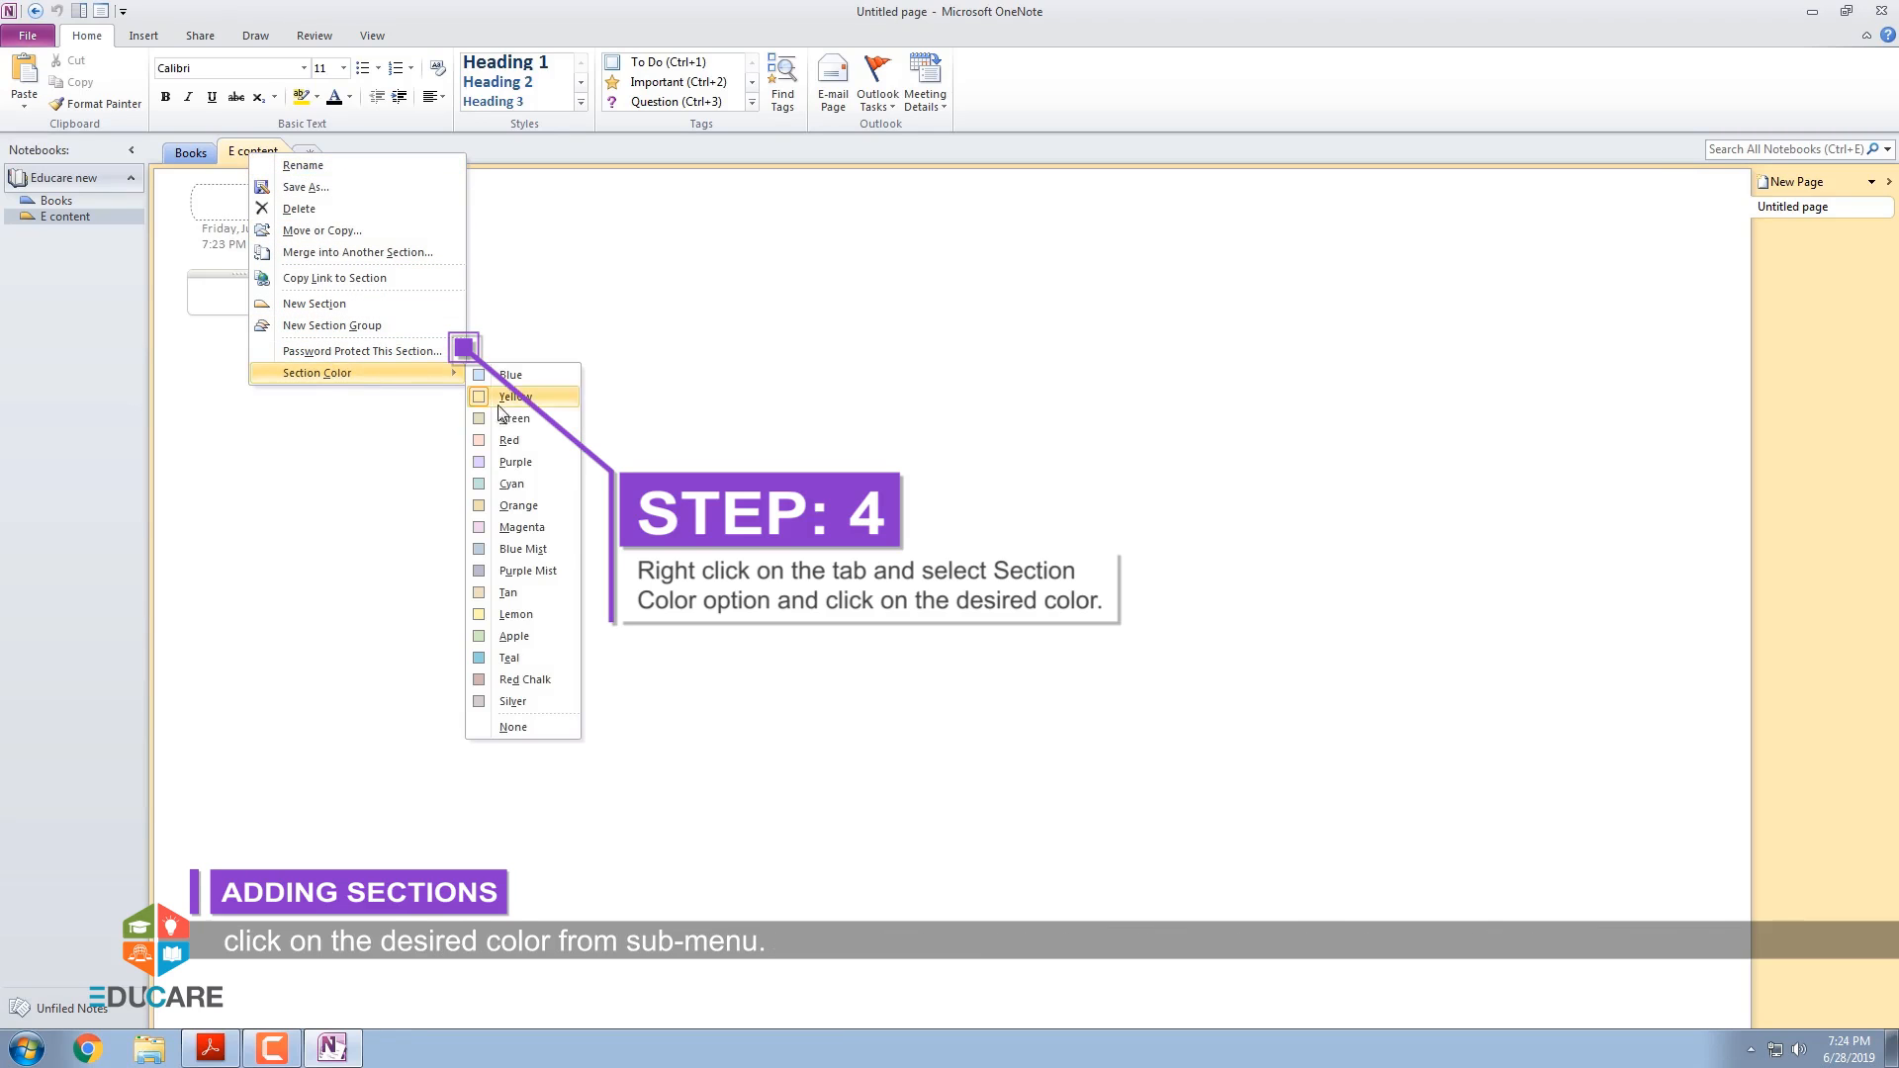
pyautogui.click(516, 532)
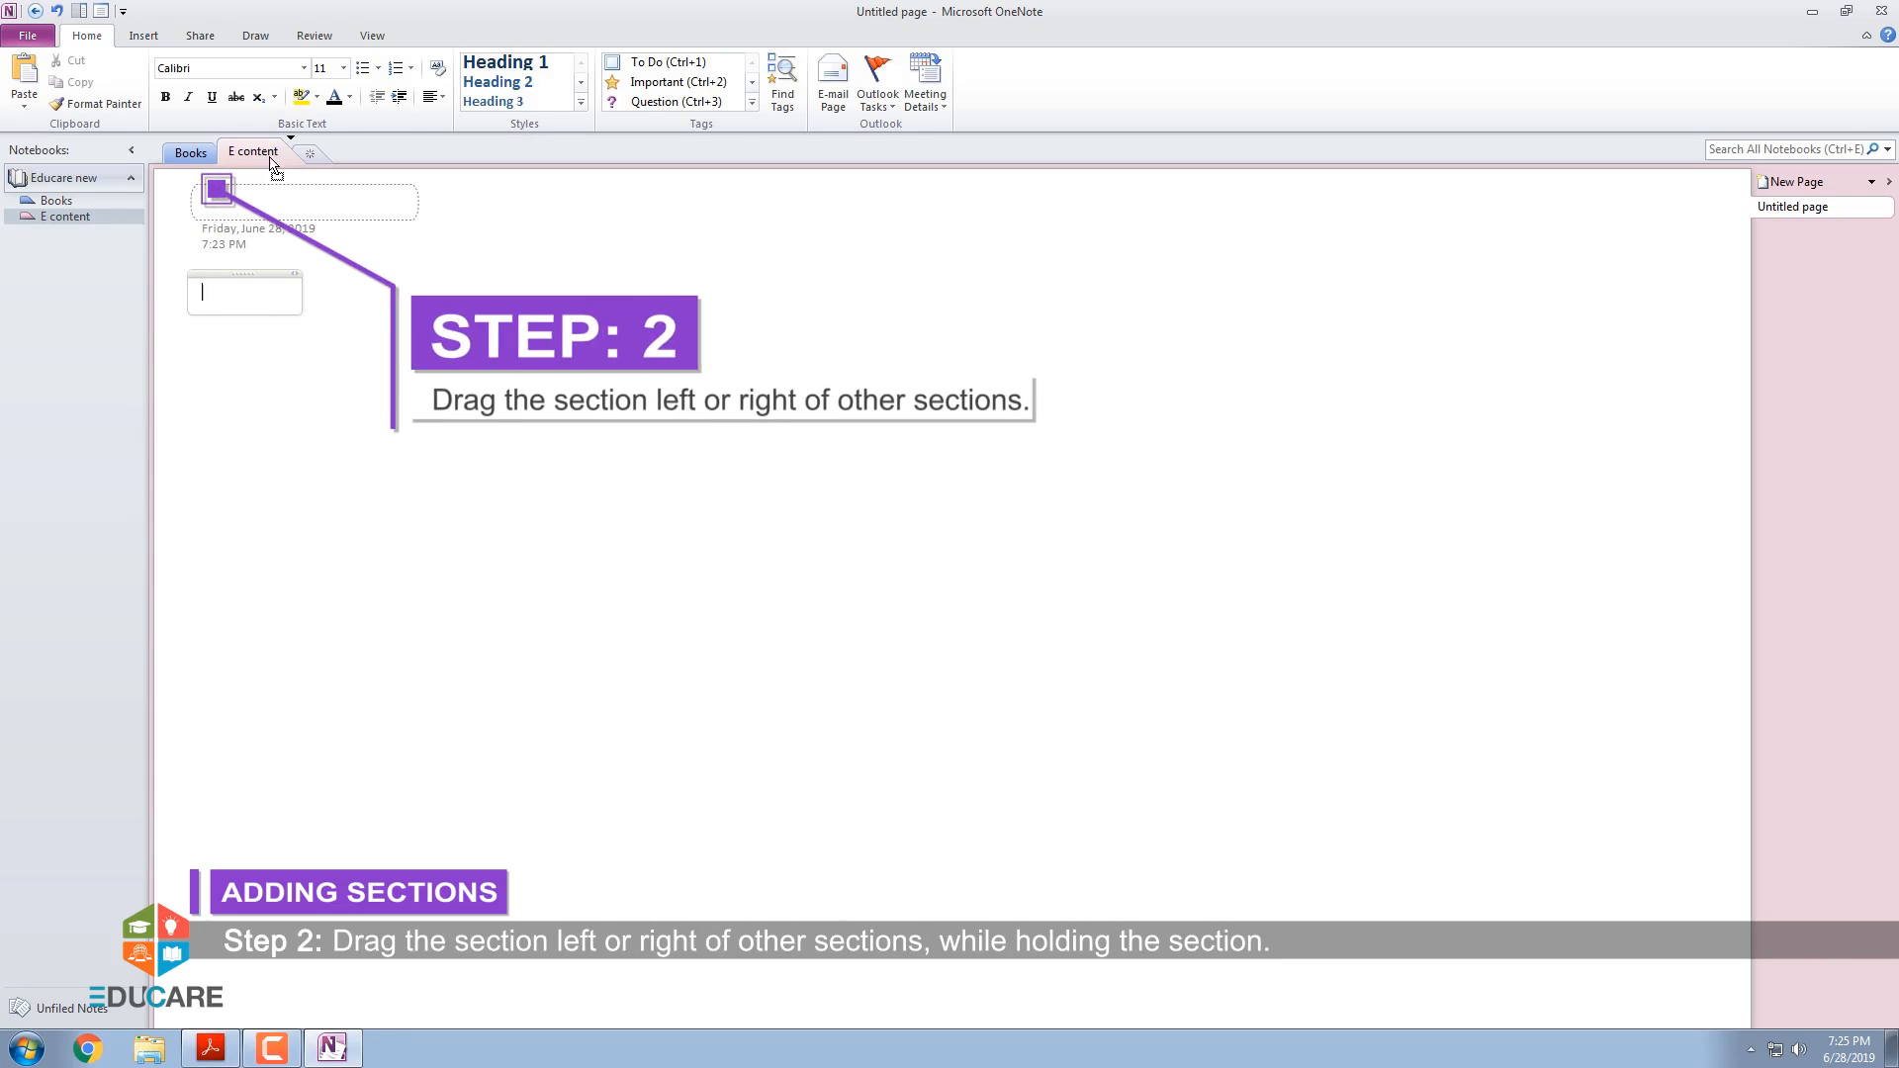
pyautogui.moveTo(256, 161)
pyautogui.mouseDown()
pyautogui.moveTo(331, 163)
pyautogui.moveTo(170, 158)
pyautogui.mouseUp()
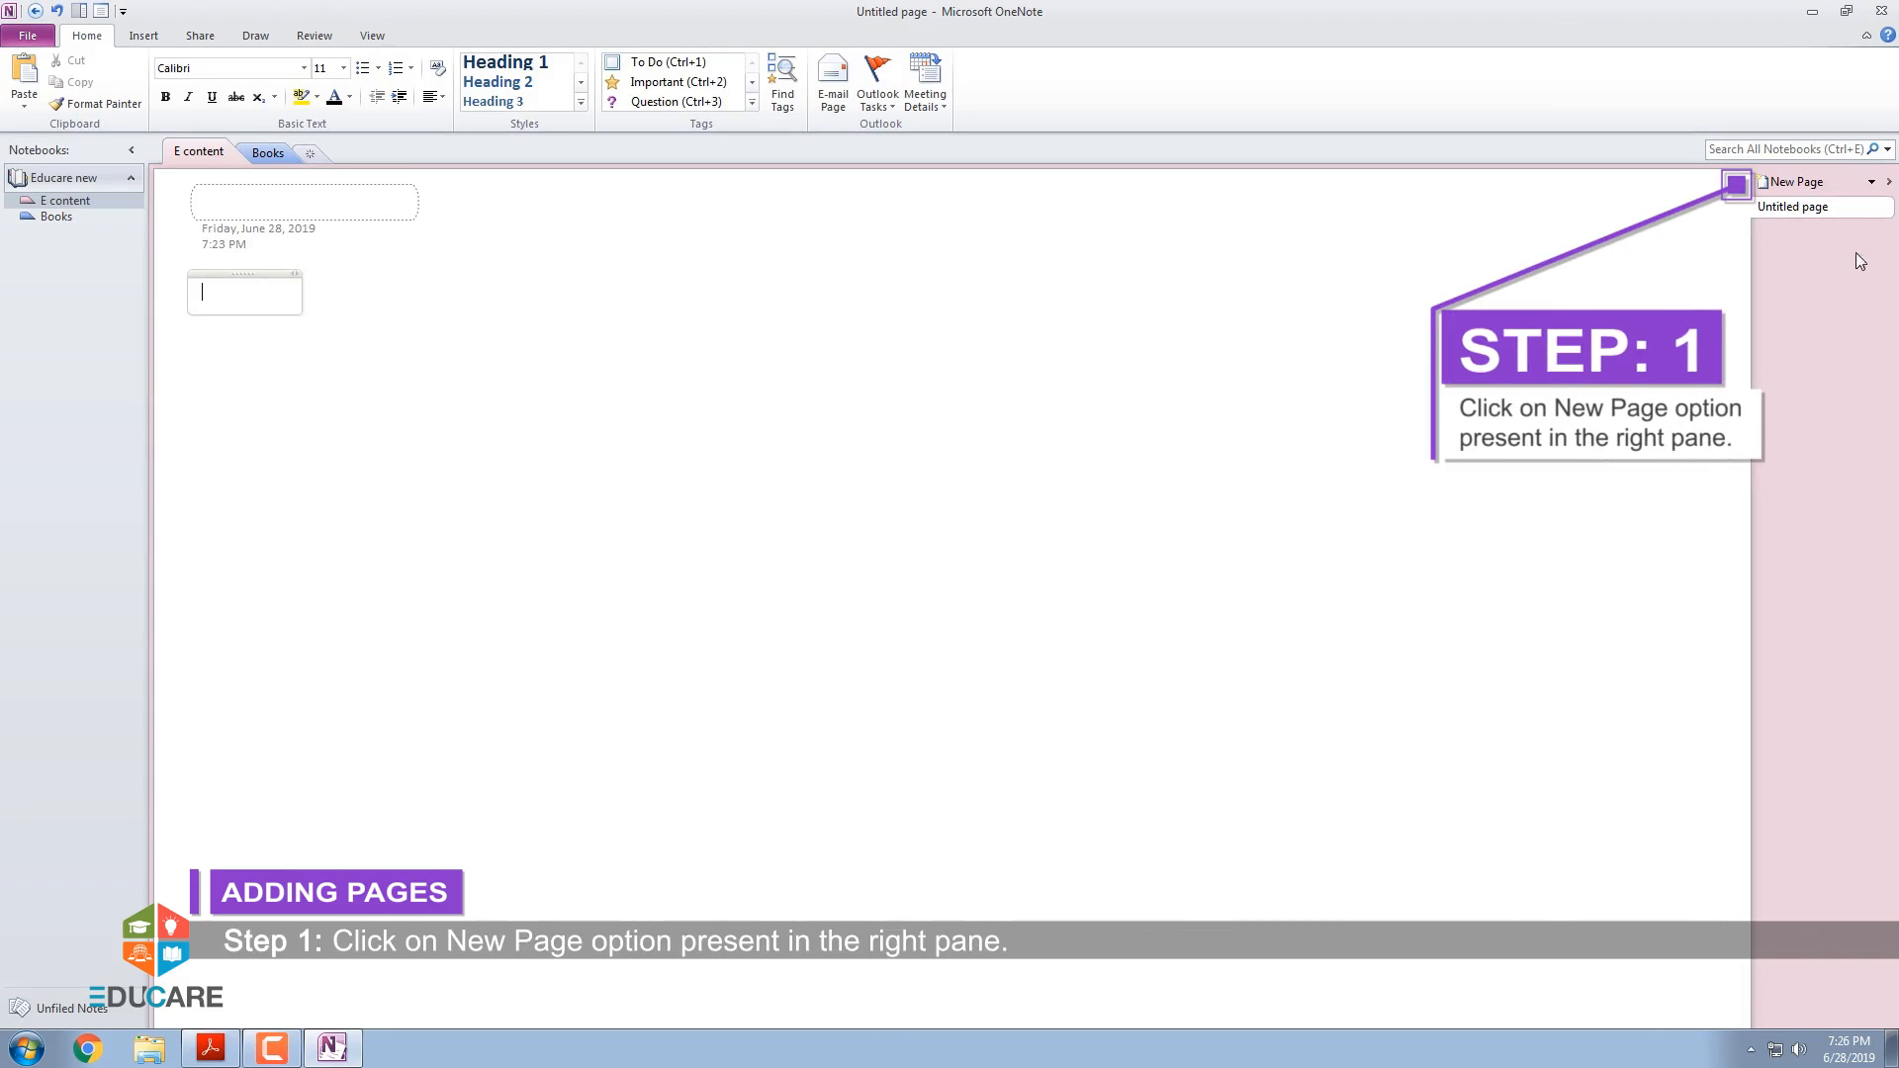
# Step: Add a new page to the E content section, and title the section's first page Content
pyautogui.click(1872, 184)
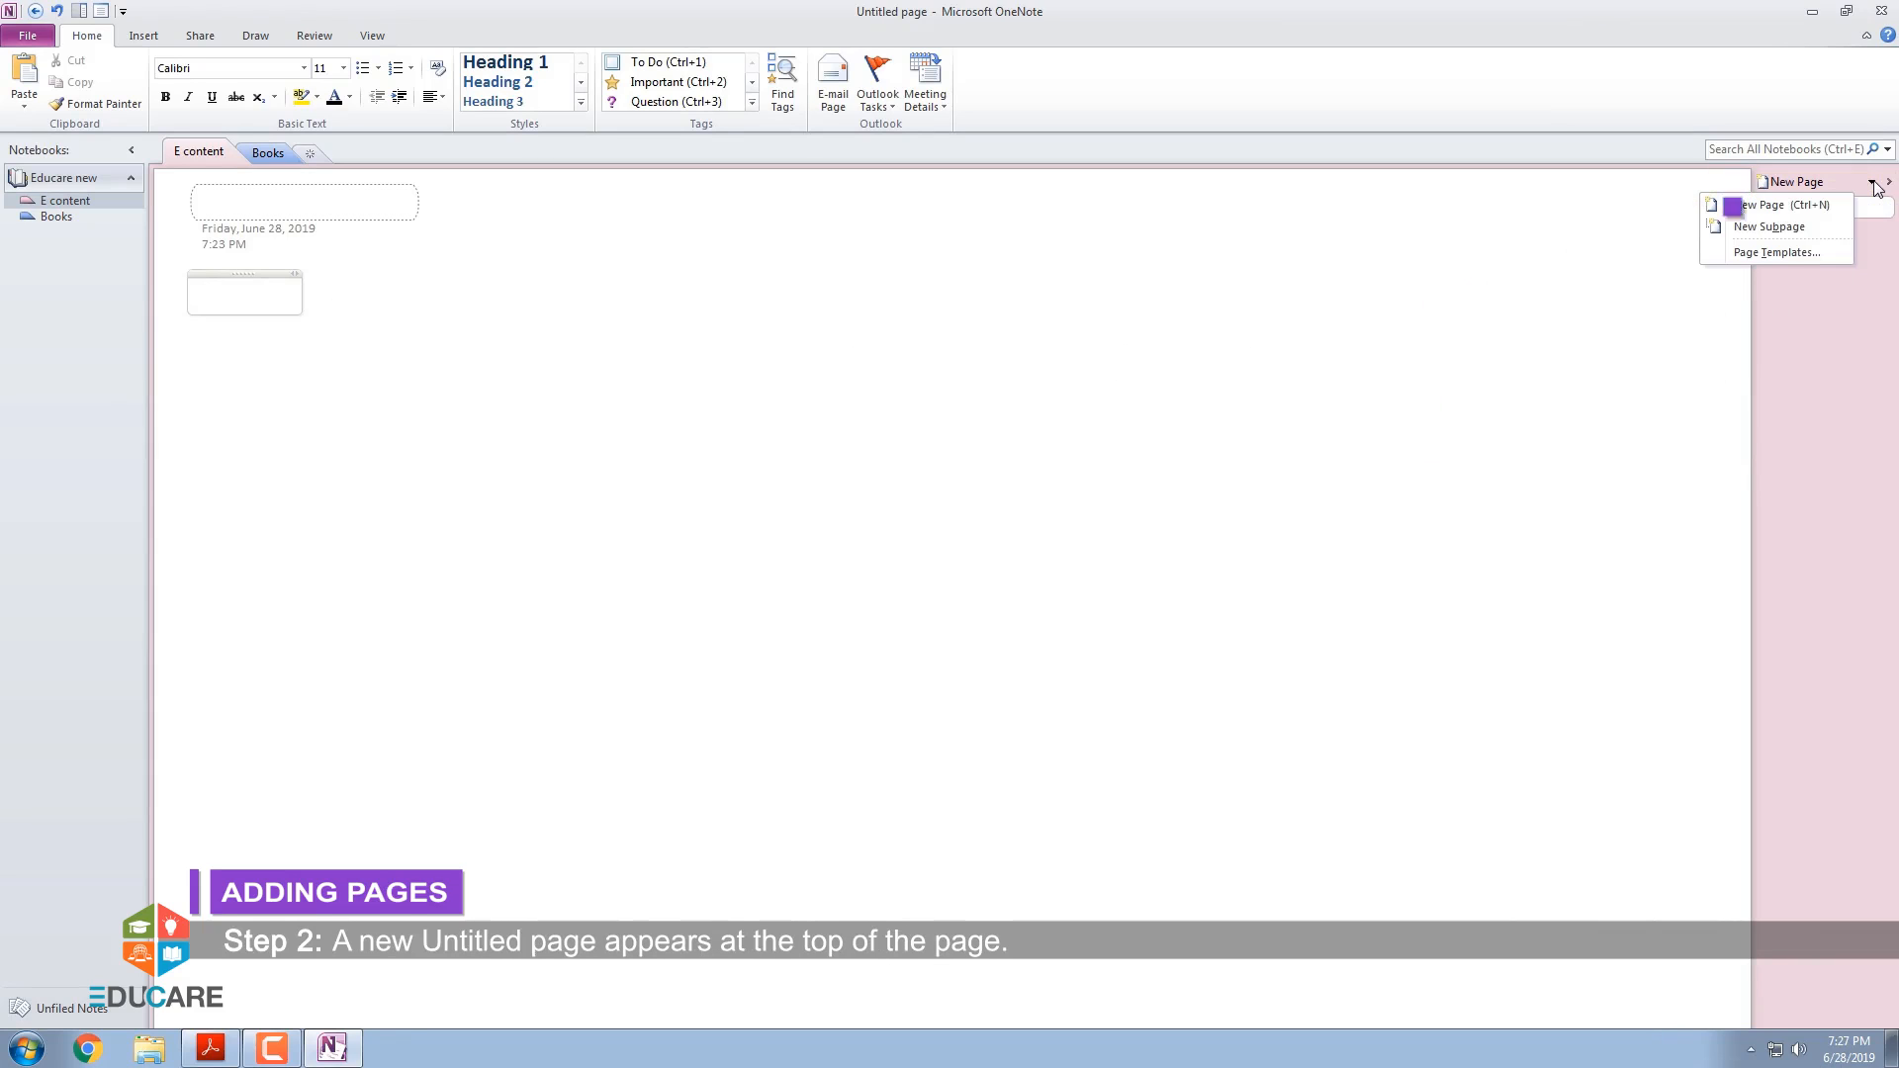
pyautogui.click(1812, 208)
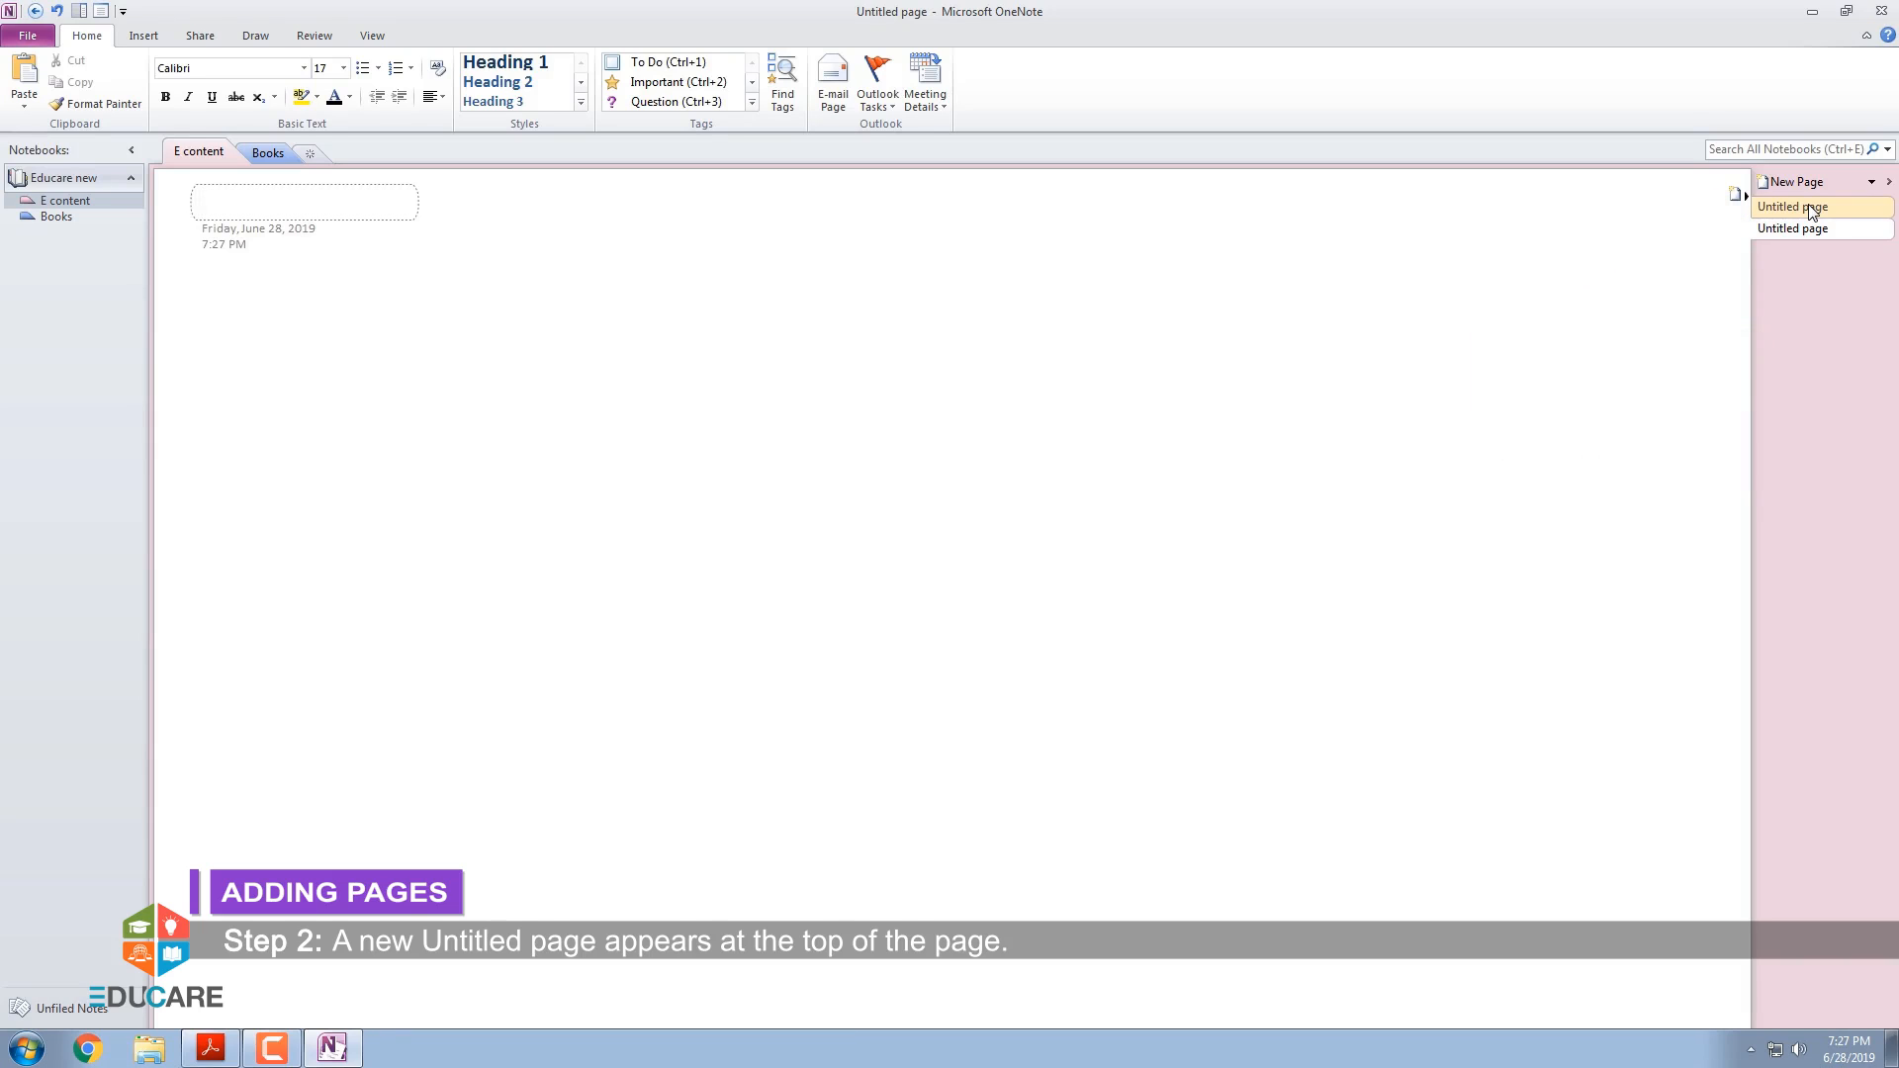
pyautogui.click(1811, 209)
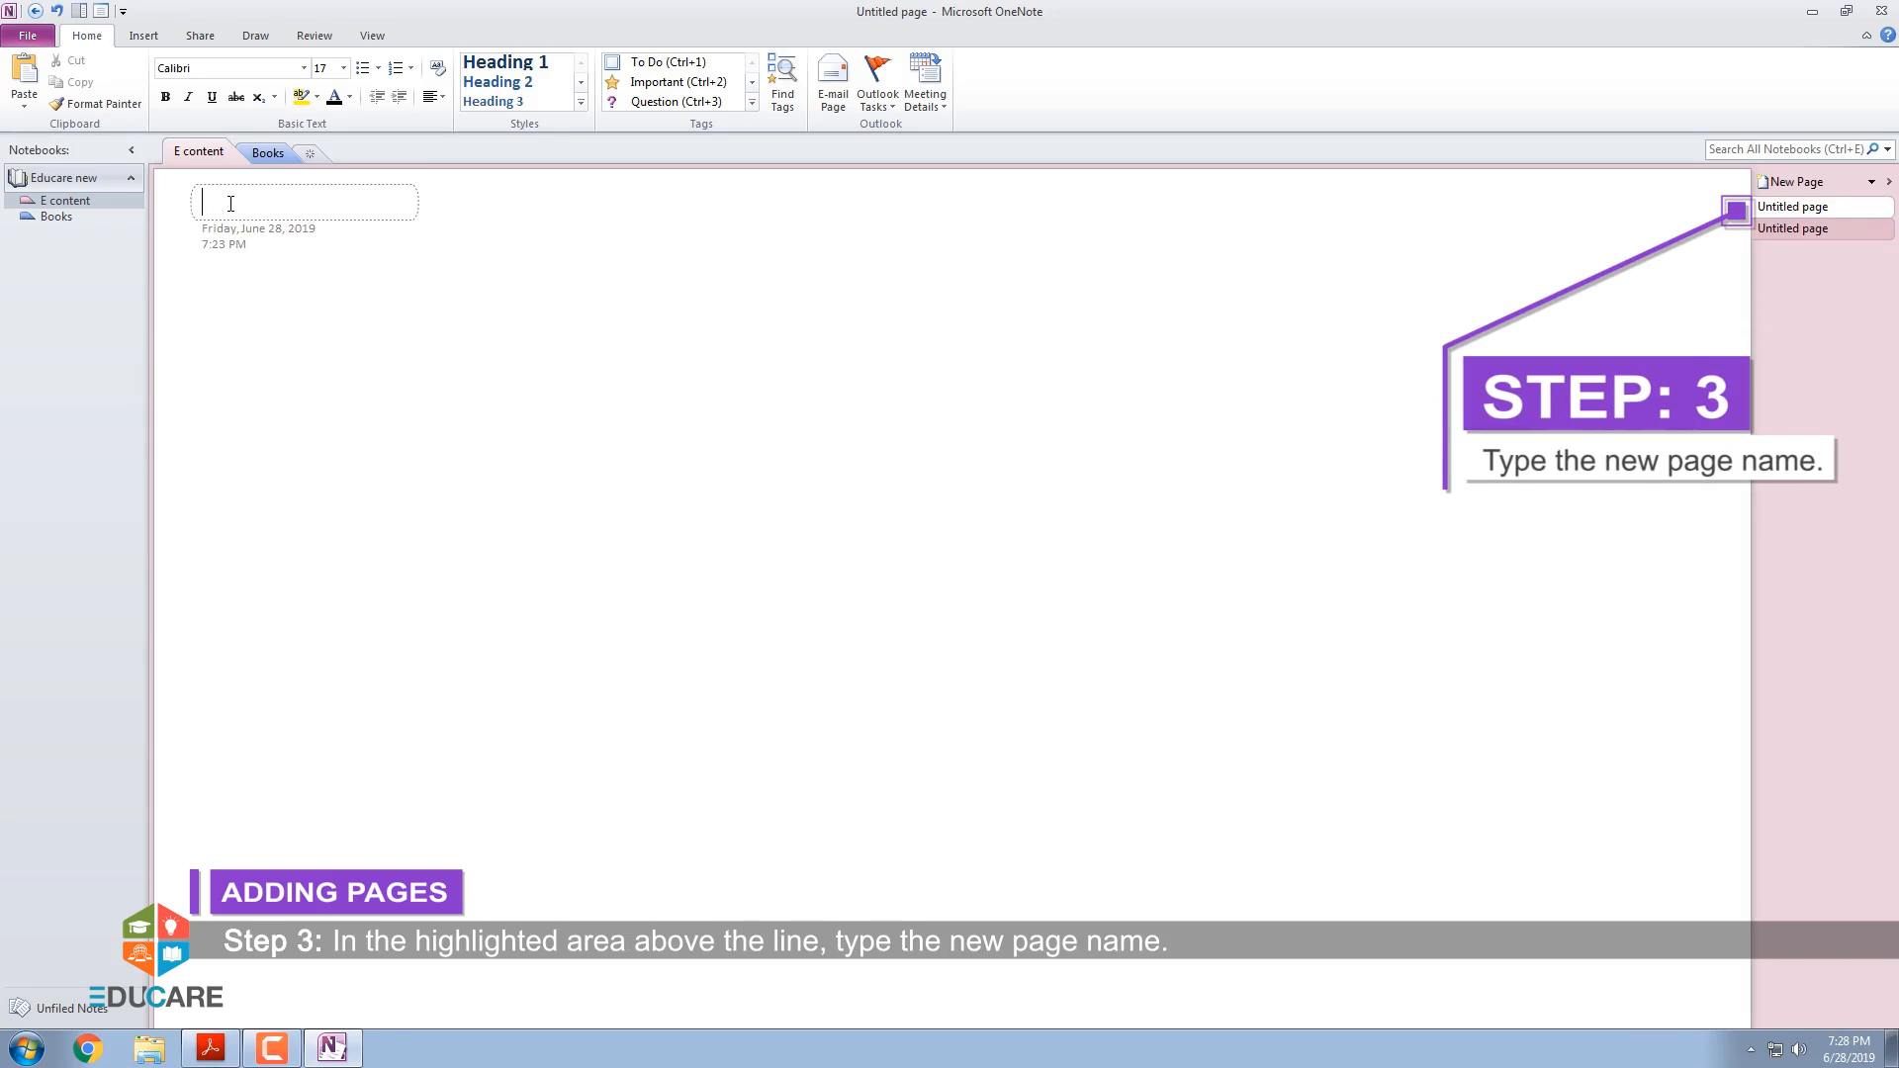
pyautogui.write('Content')
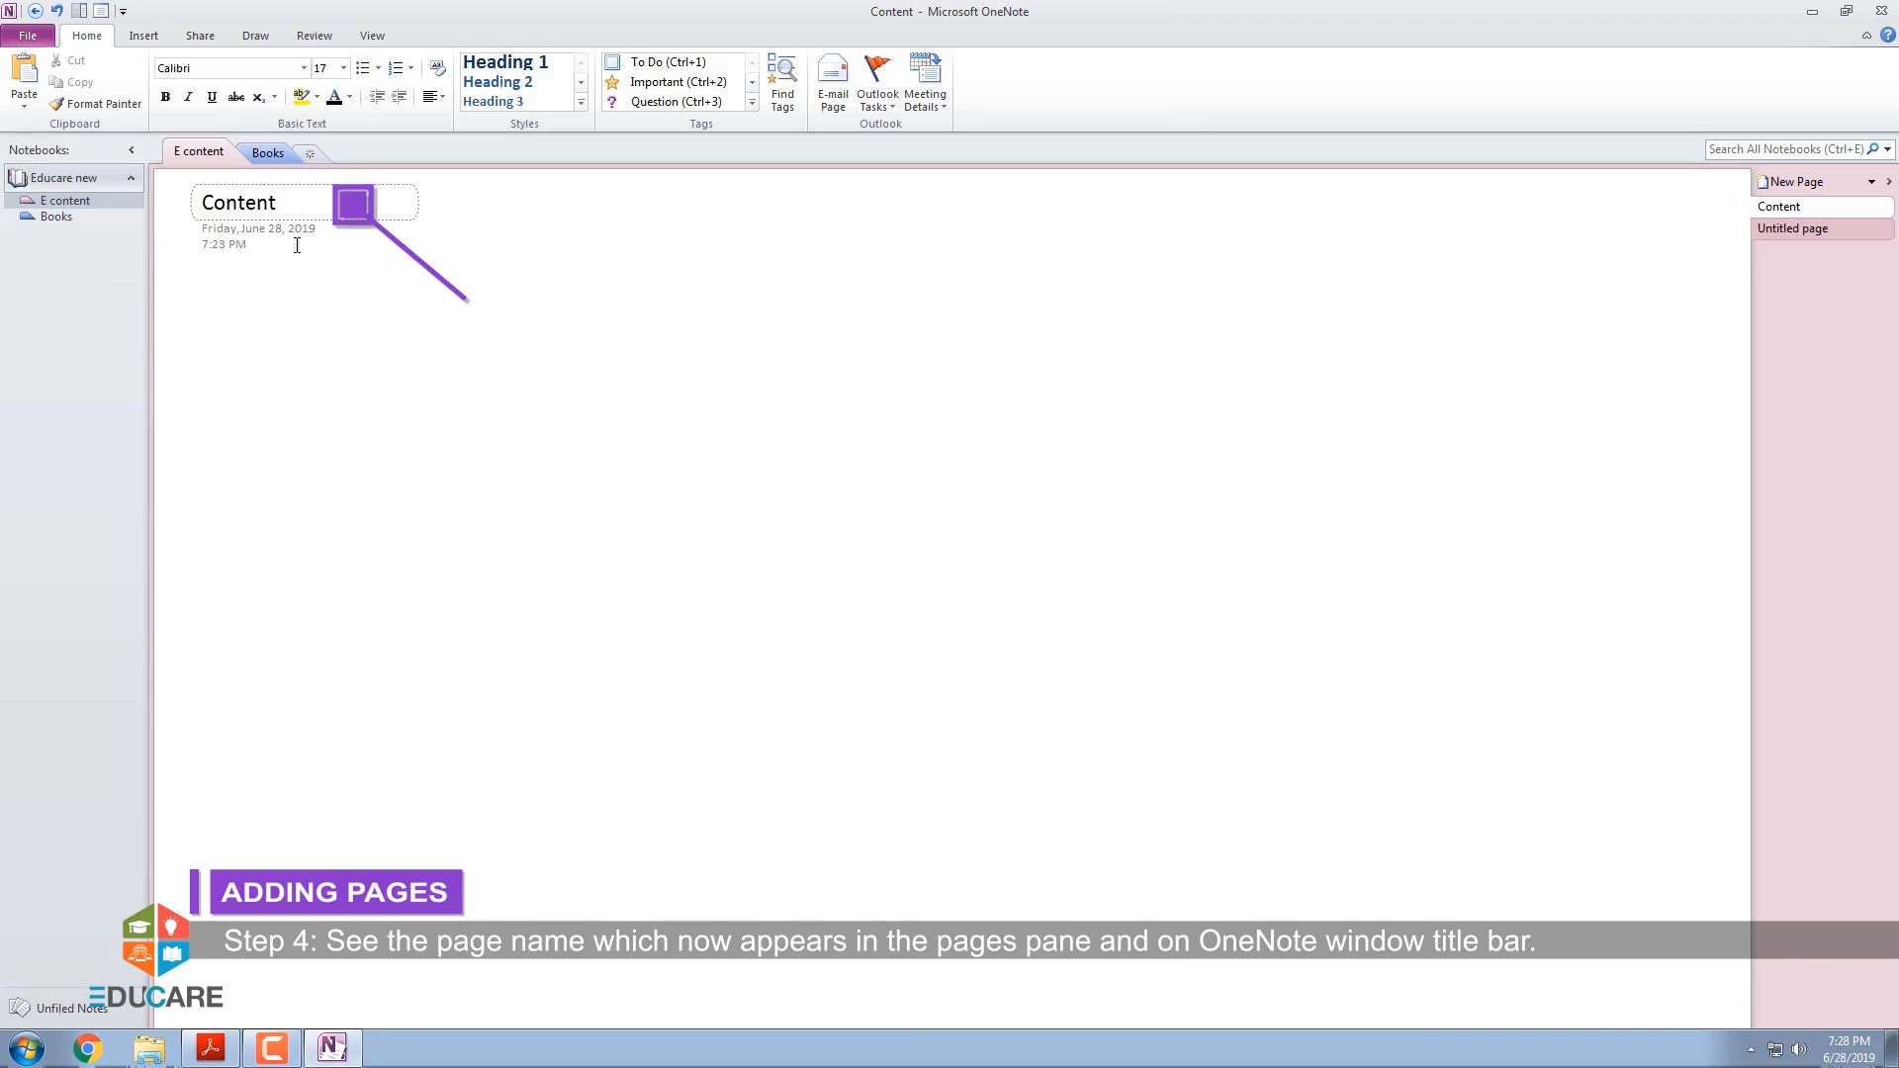
pyautogui.press('Return')
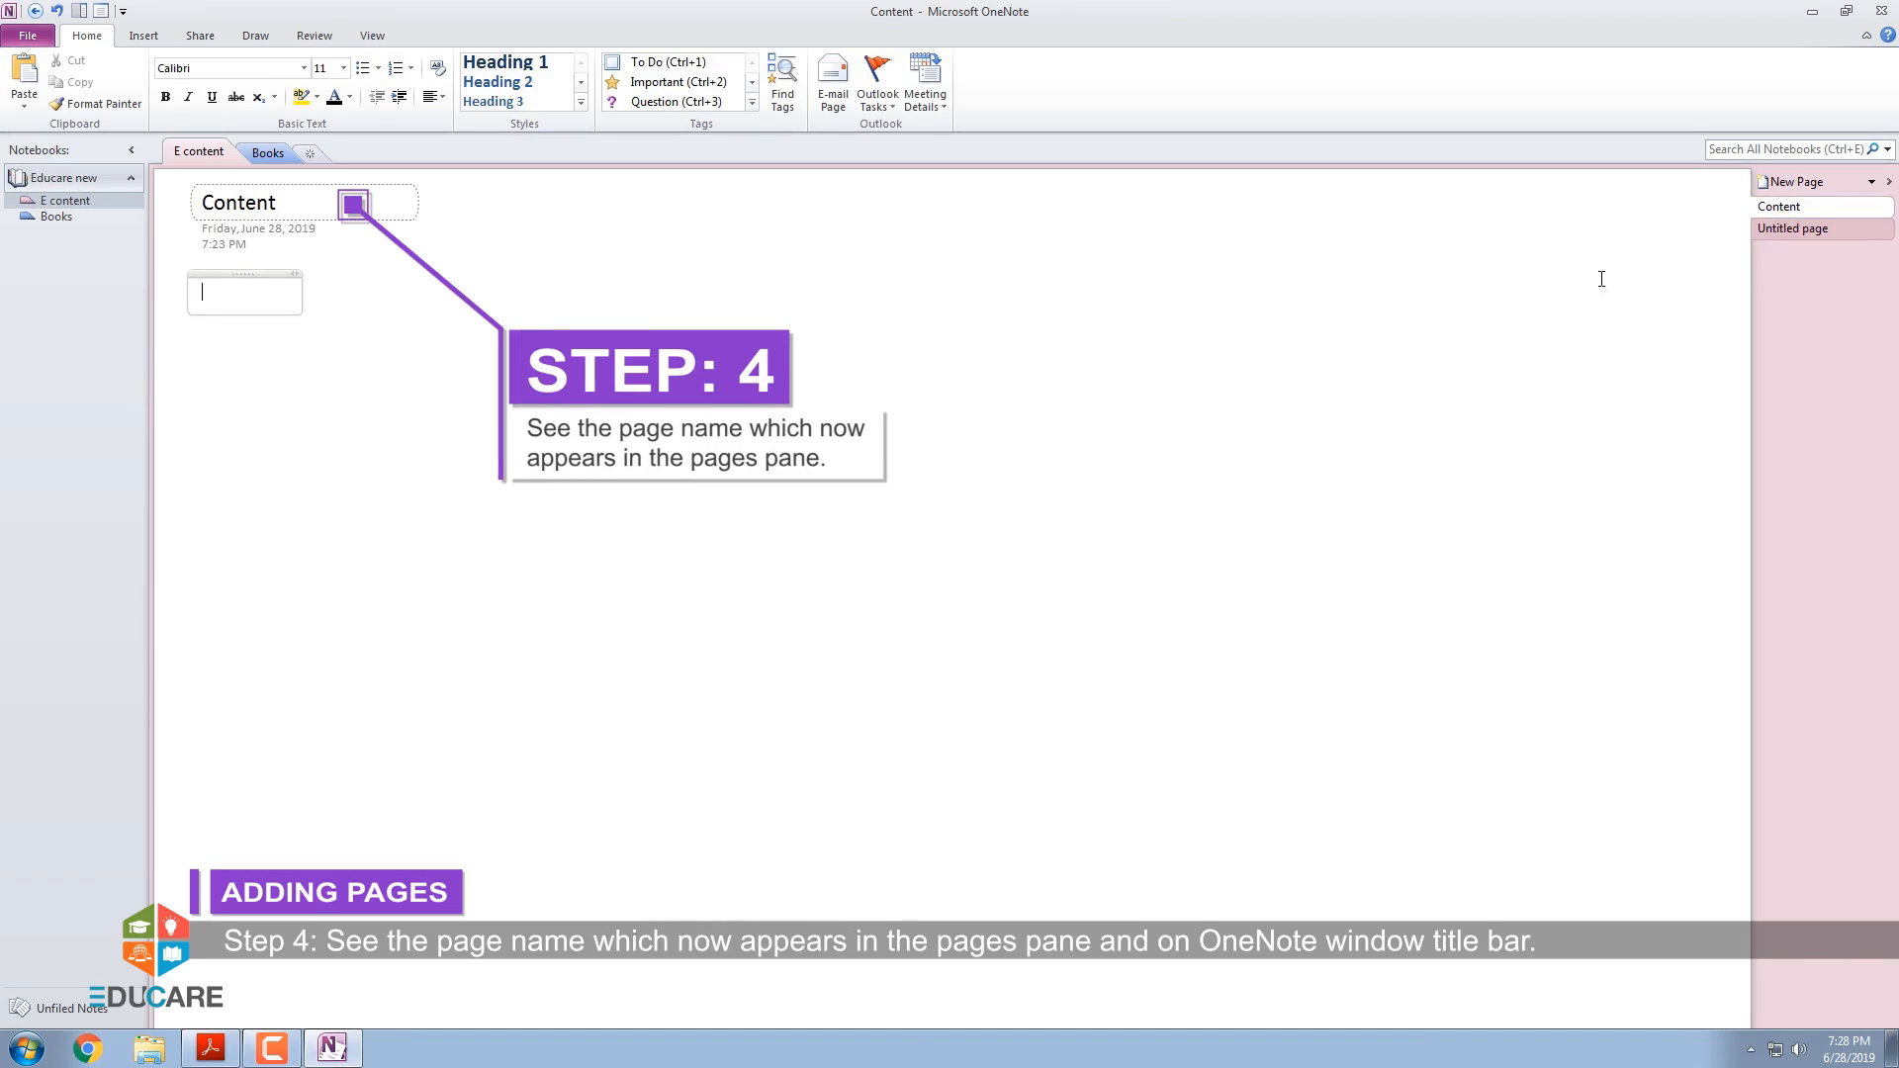
pyautogui.click(421, 344)
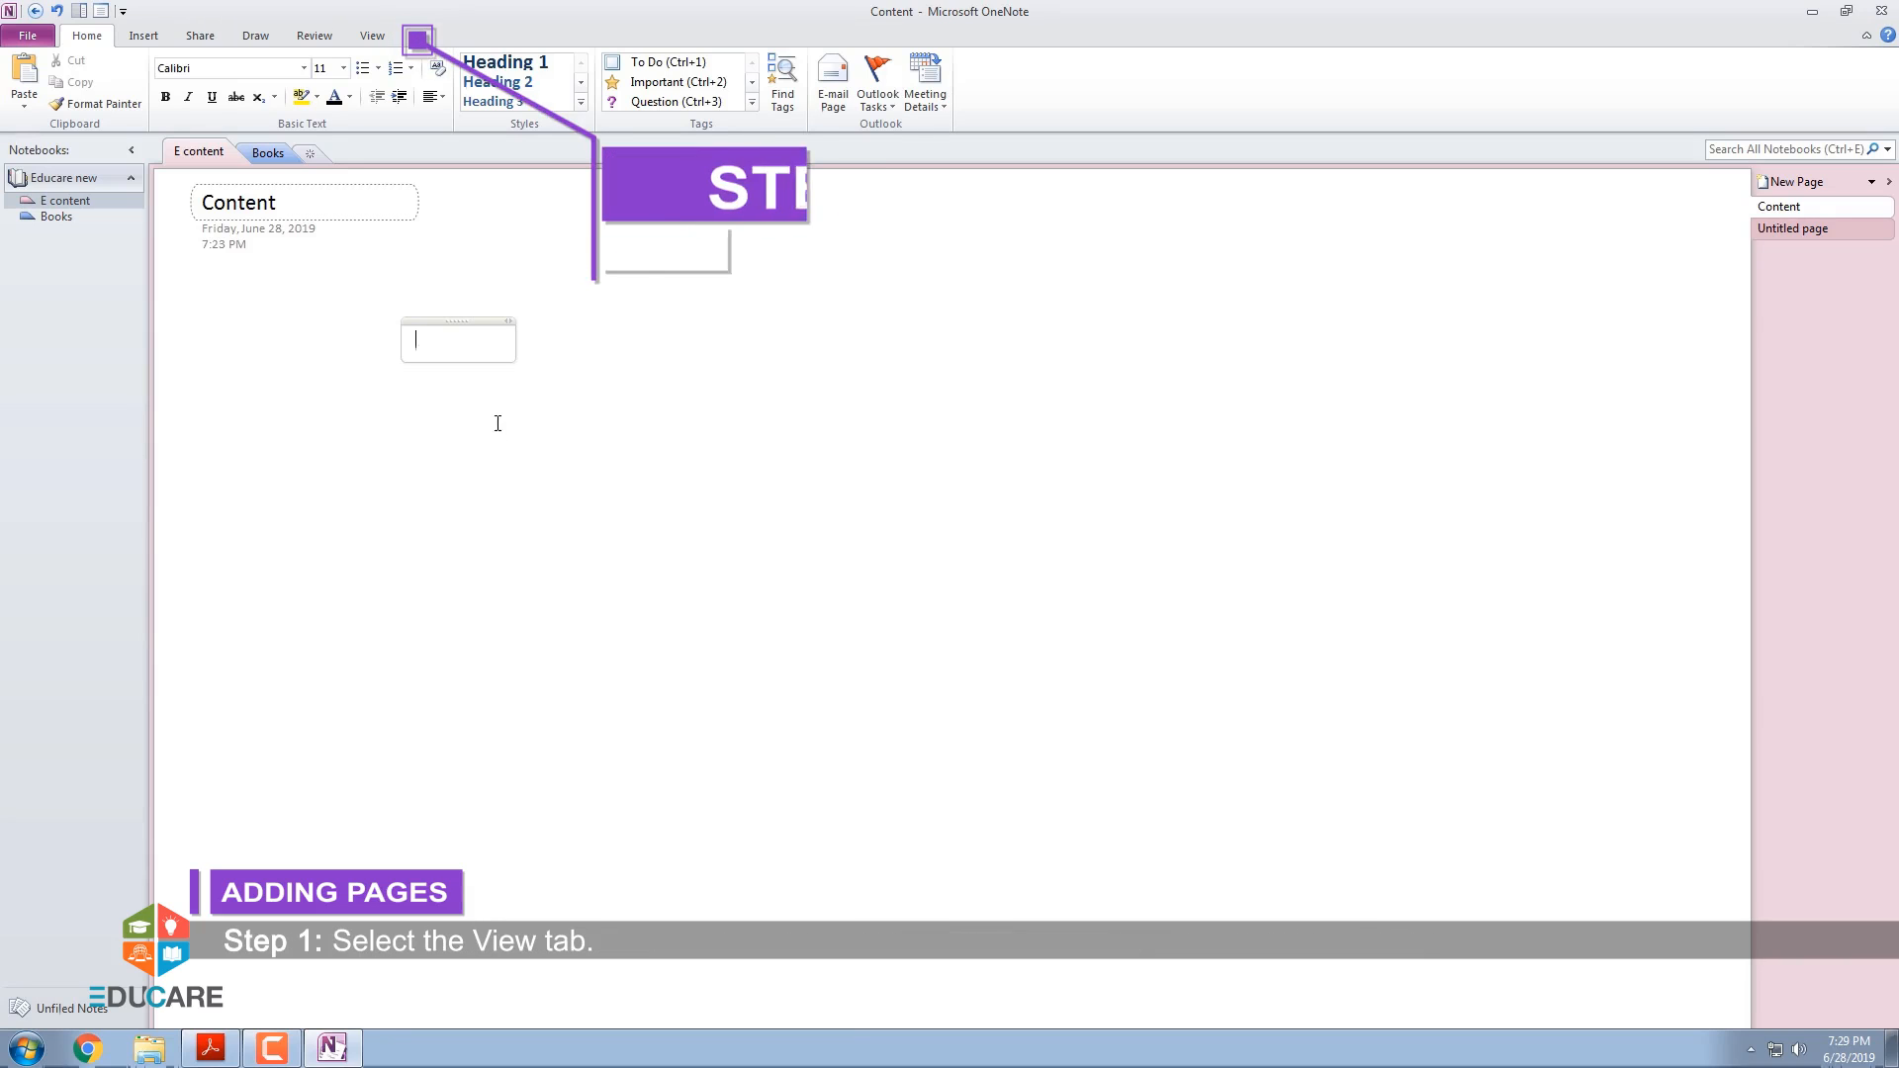
# Step: Apply the second-widest rule lines to the Content page and set its page color to light aqua
pyautogui.click(373, 38)
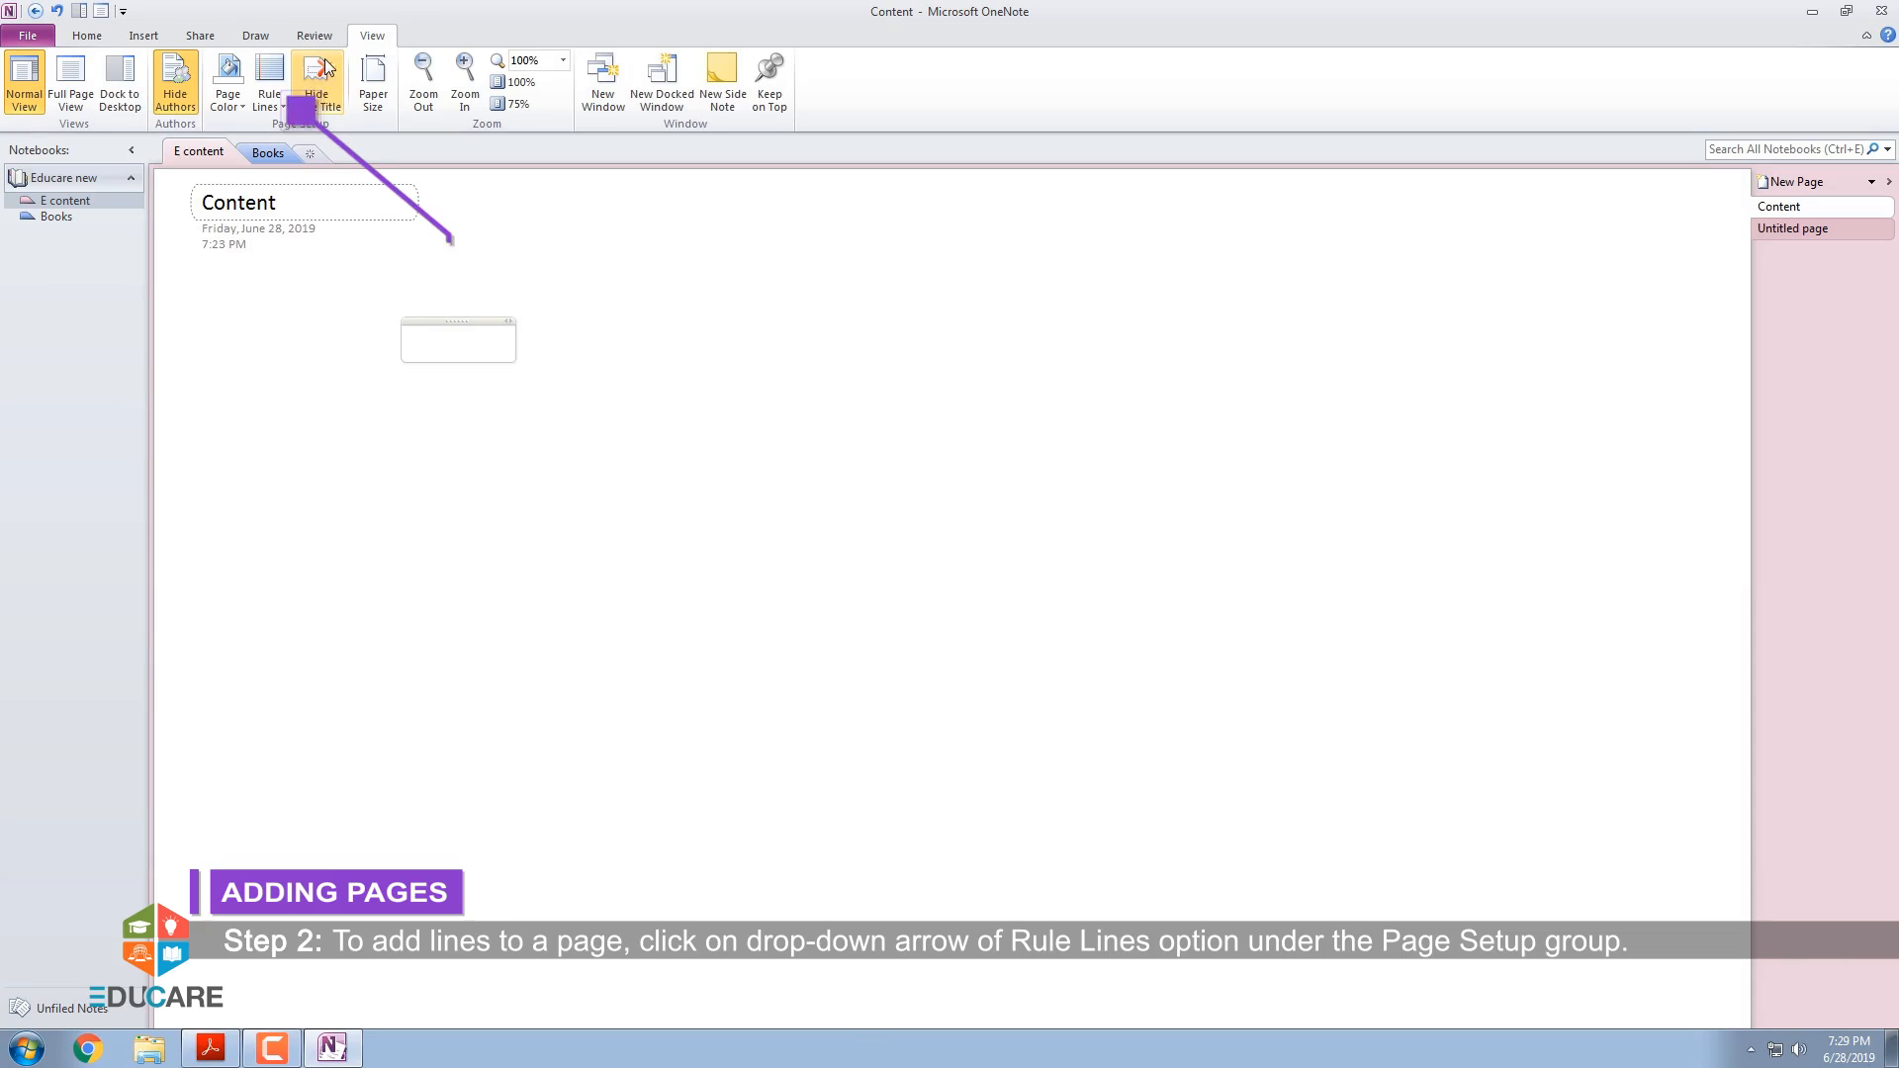
pyautogui.click(278, 106)
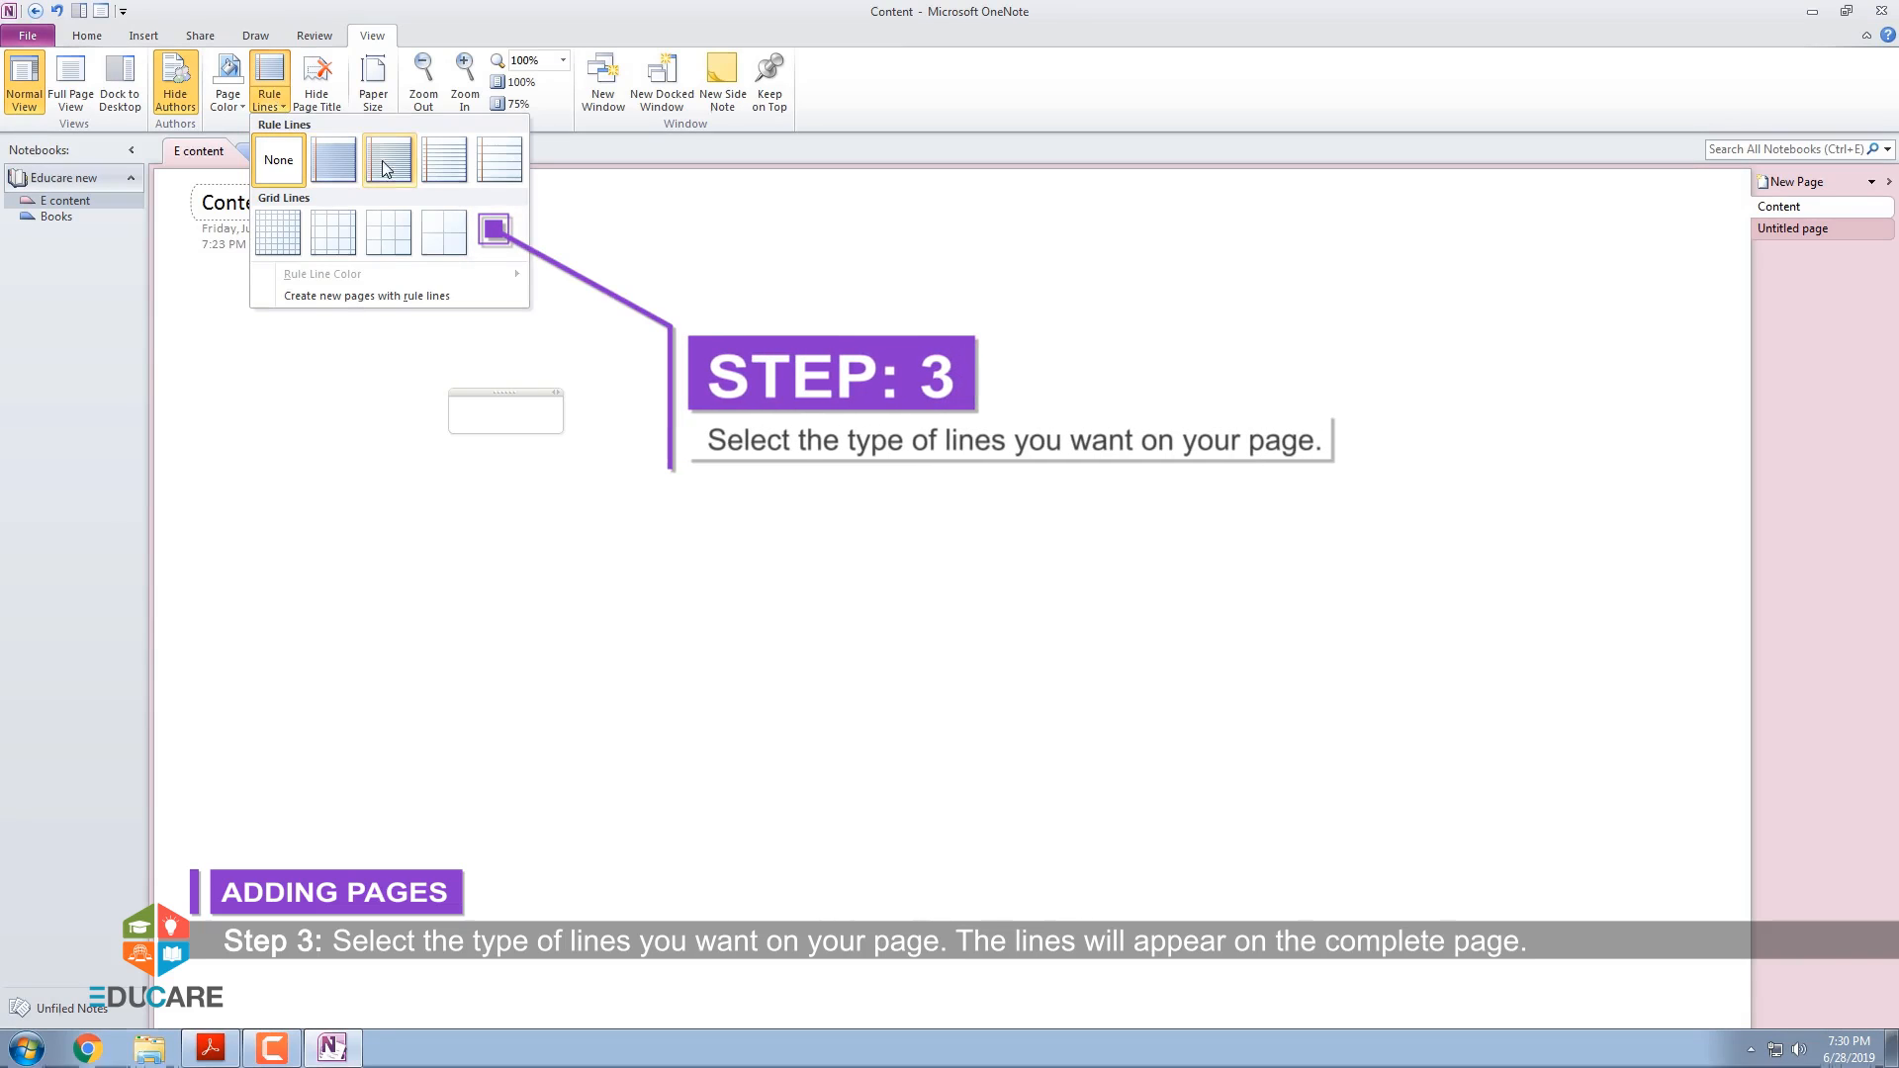
pyautogui.click(435, 165)
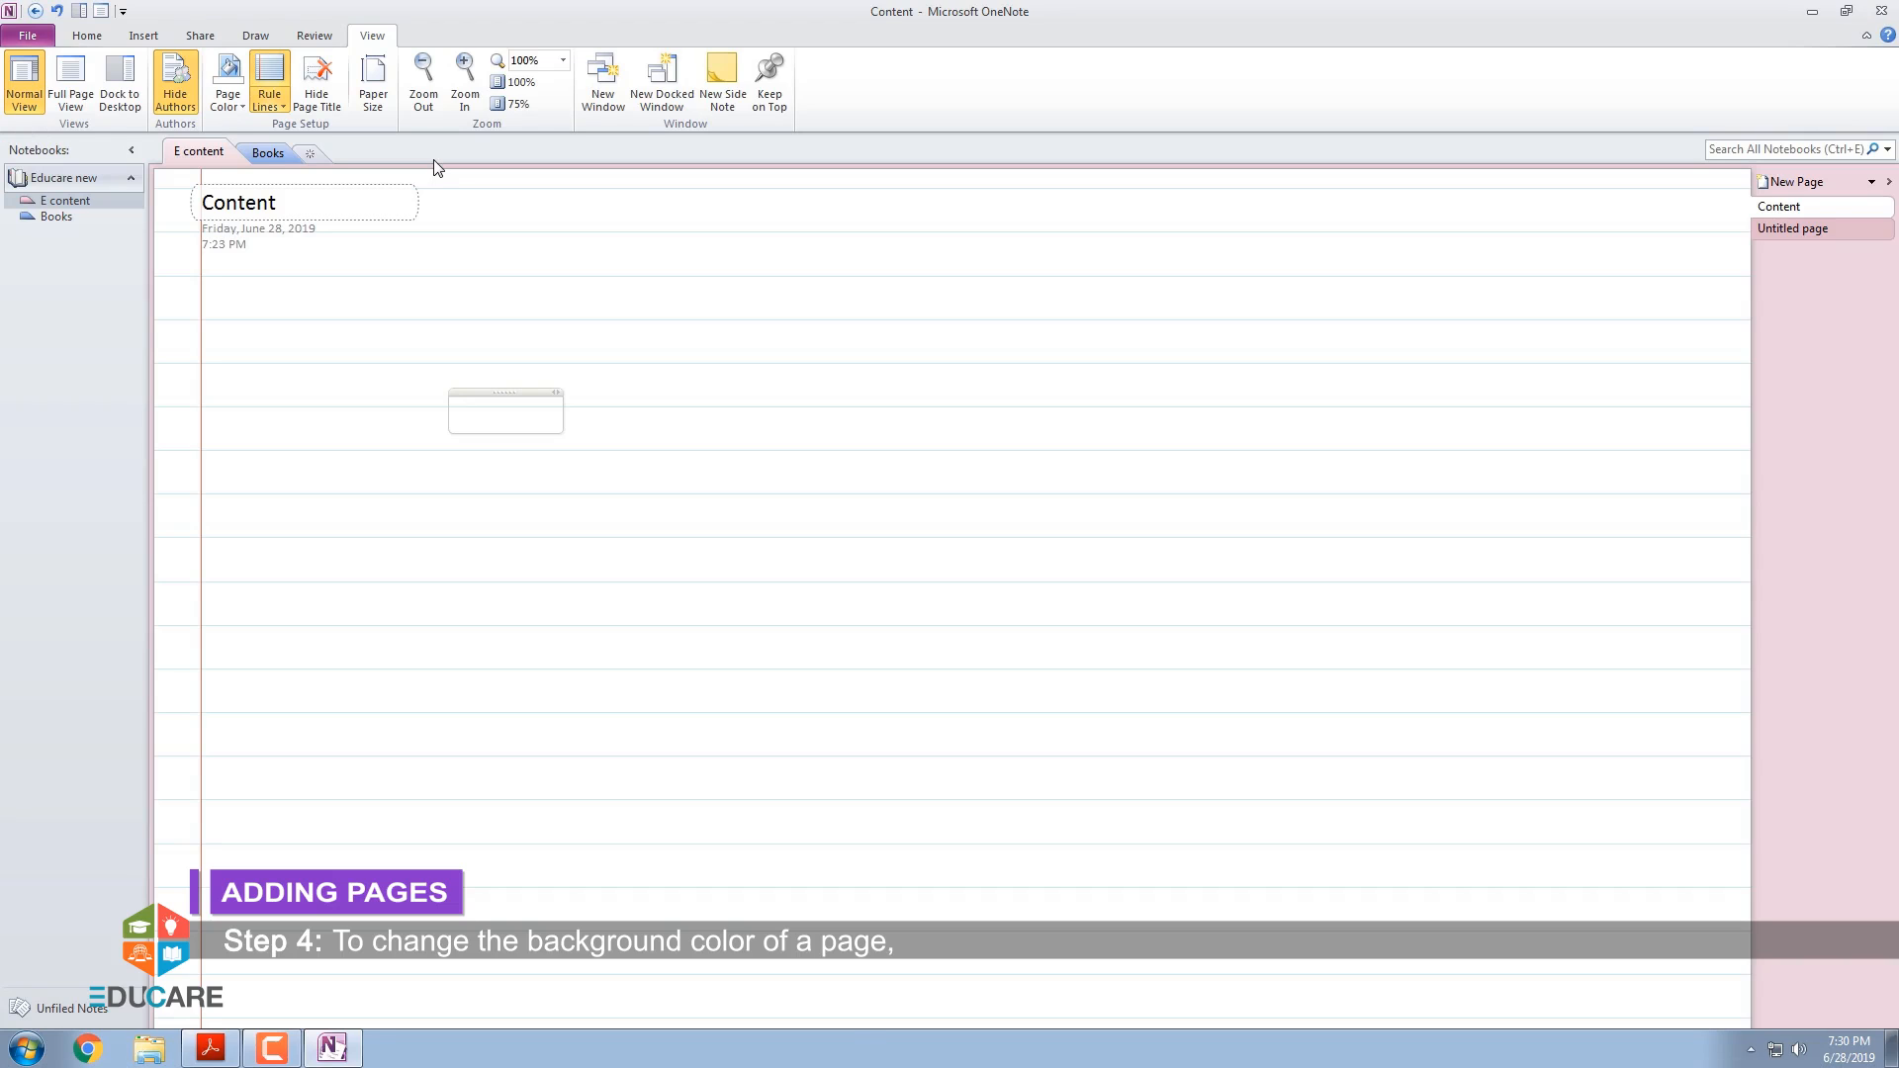
pyautogui.click(244, 106)
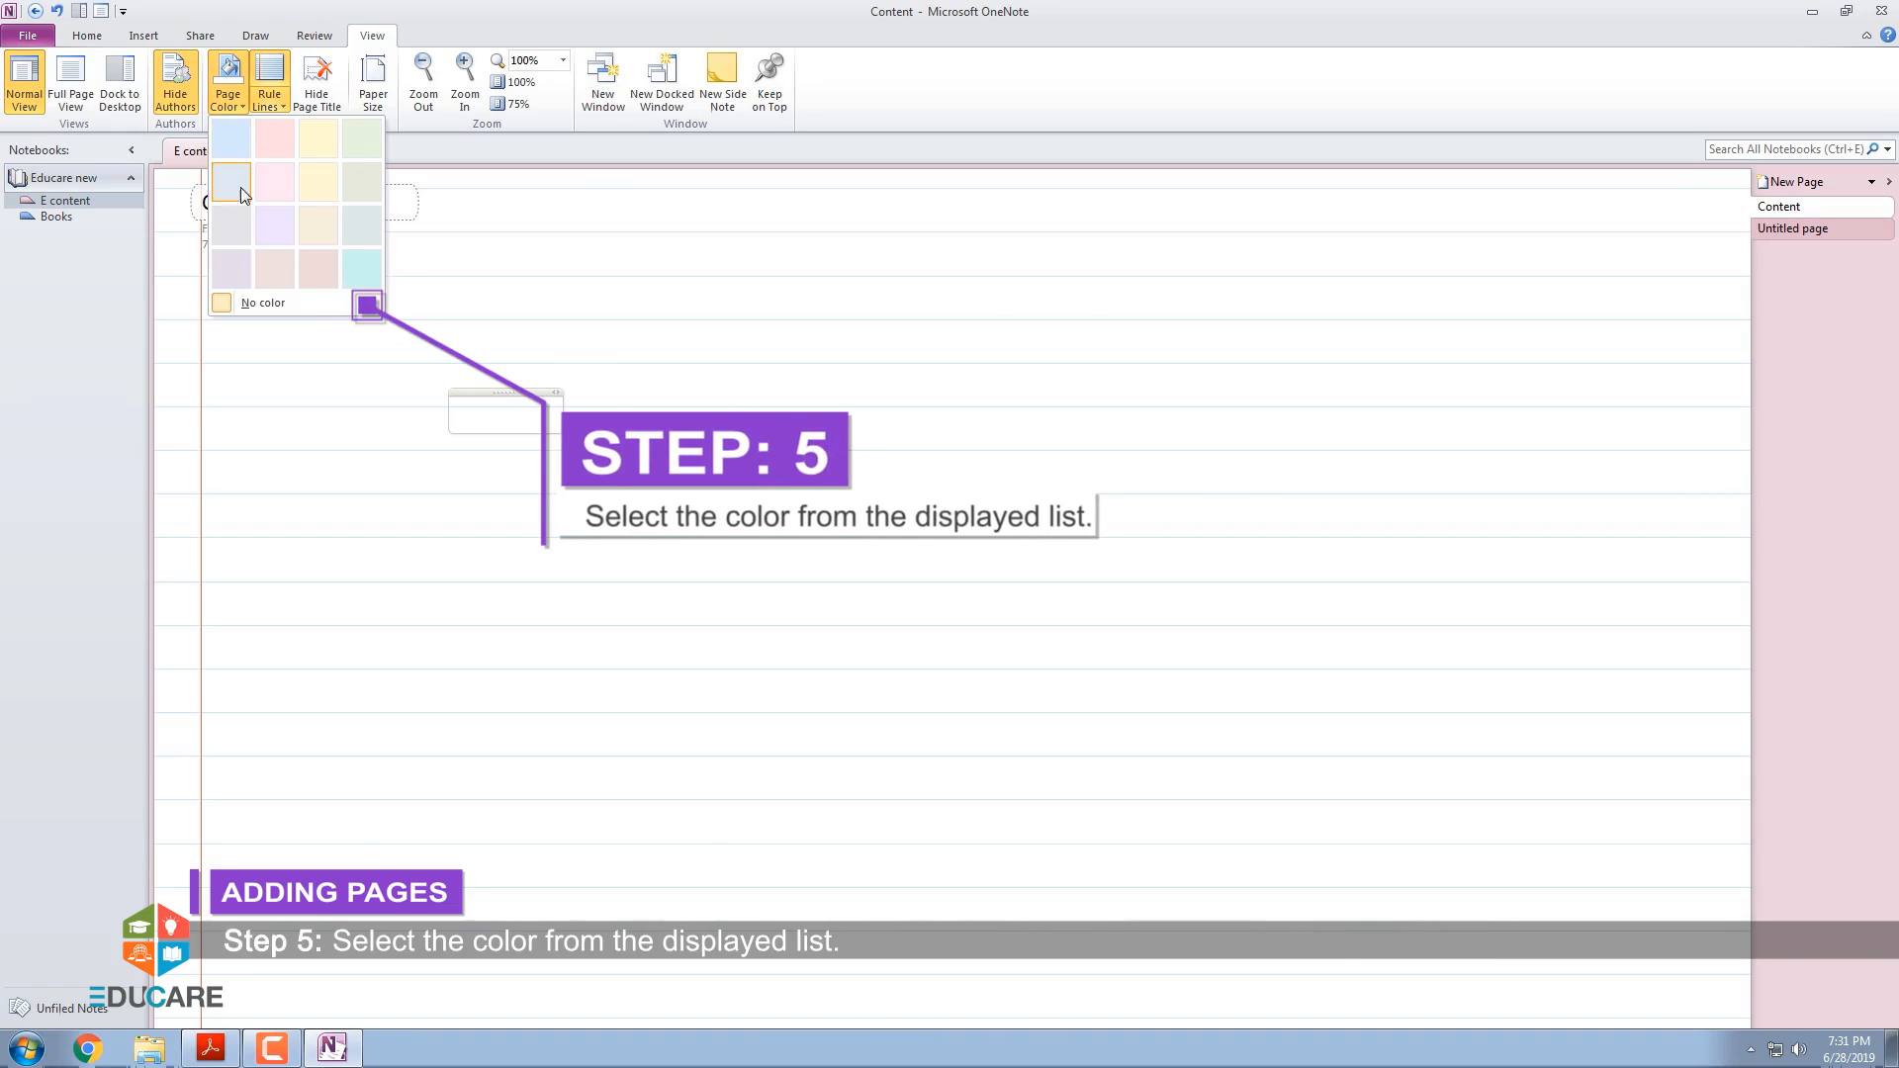
pyautogui.click(366, 271)
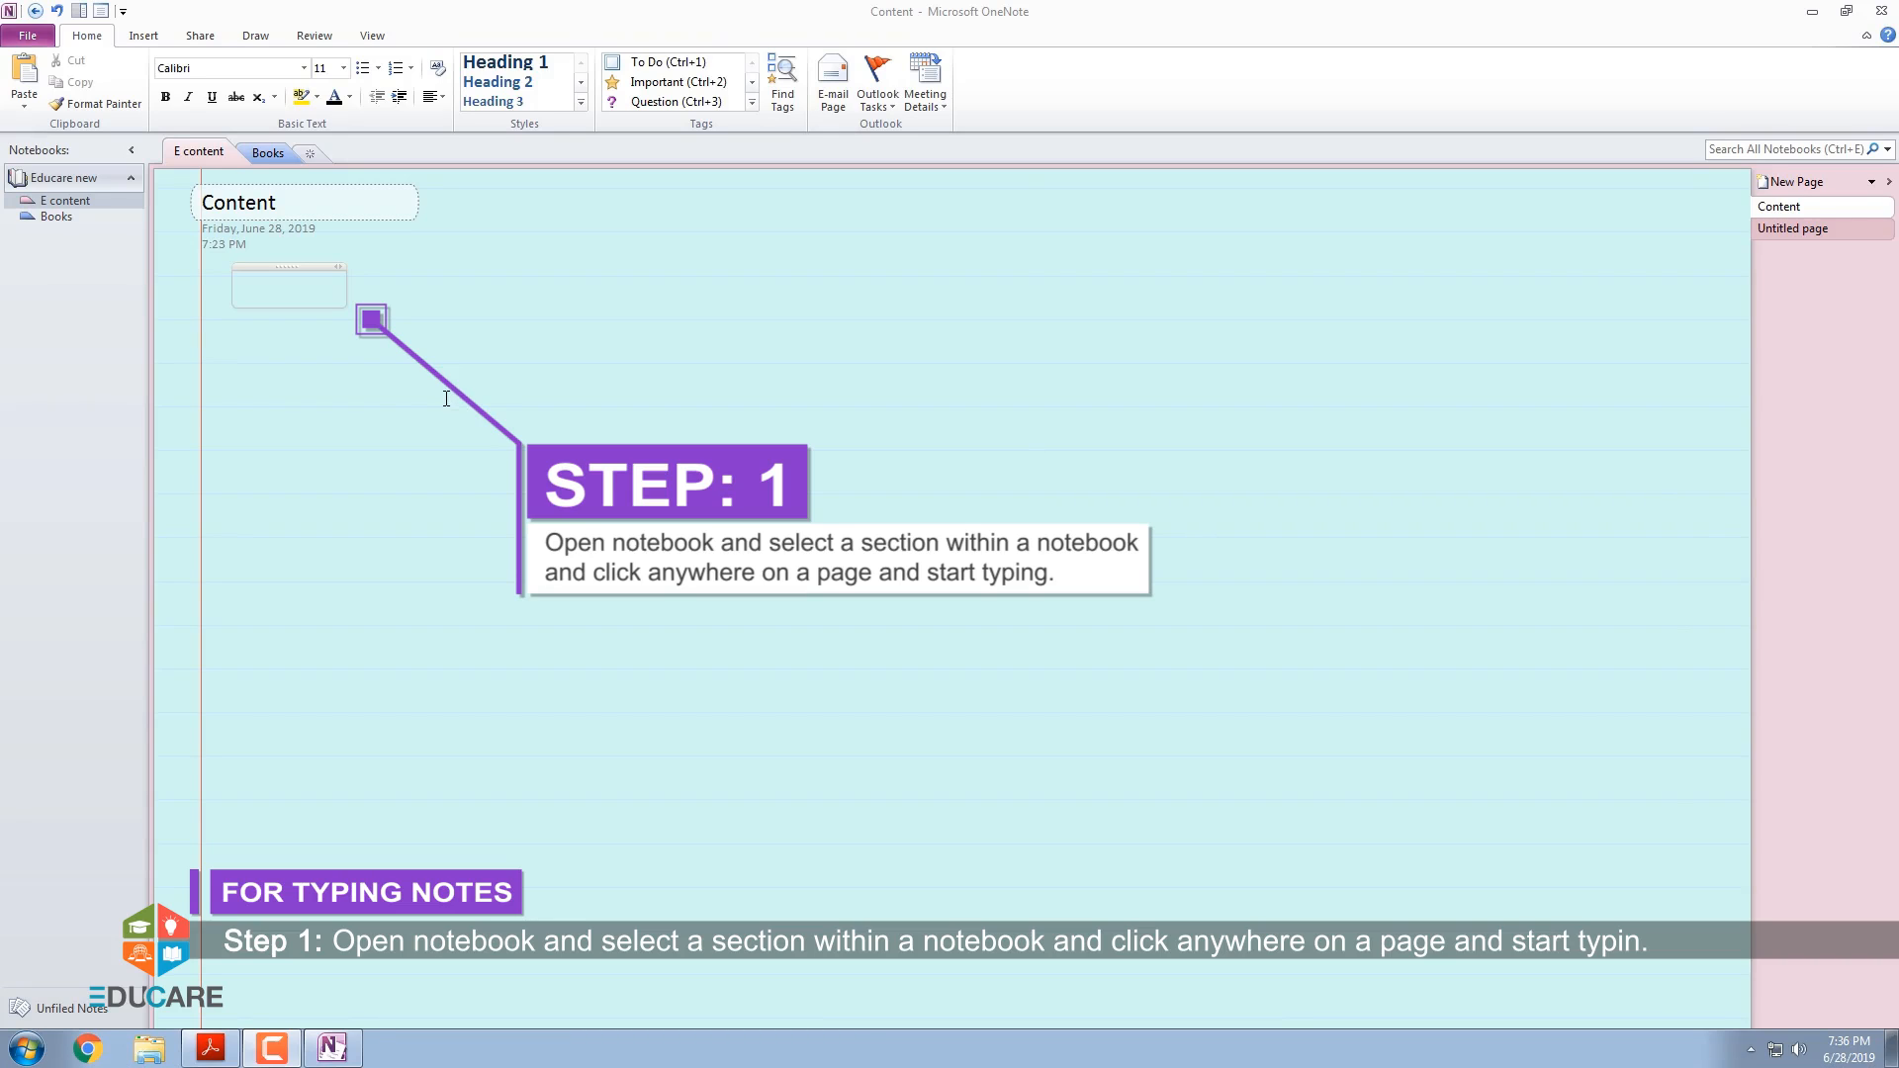
# Step: Write "Science is a systematic enterprise that built and organizes knowledge in the form of testable" in a note below the page title
pyautogui.write('Science is')
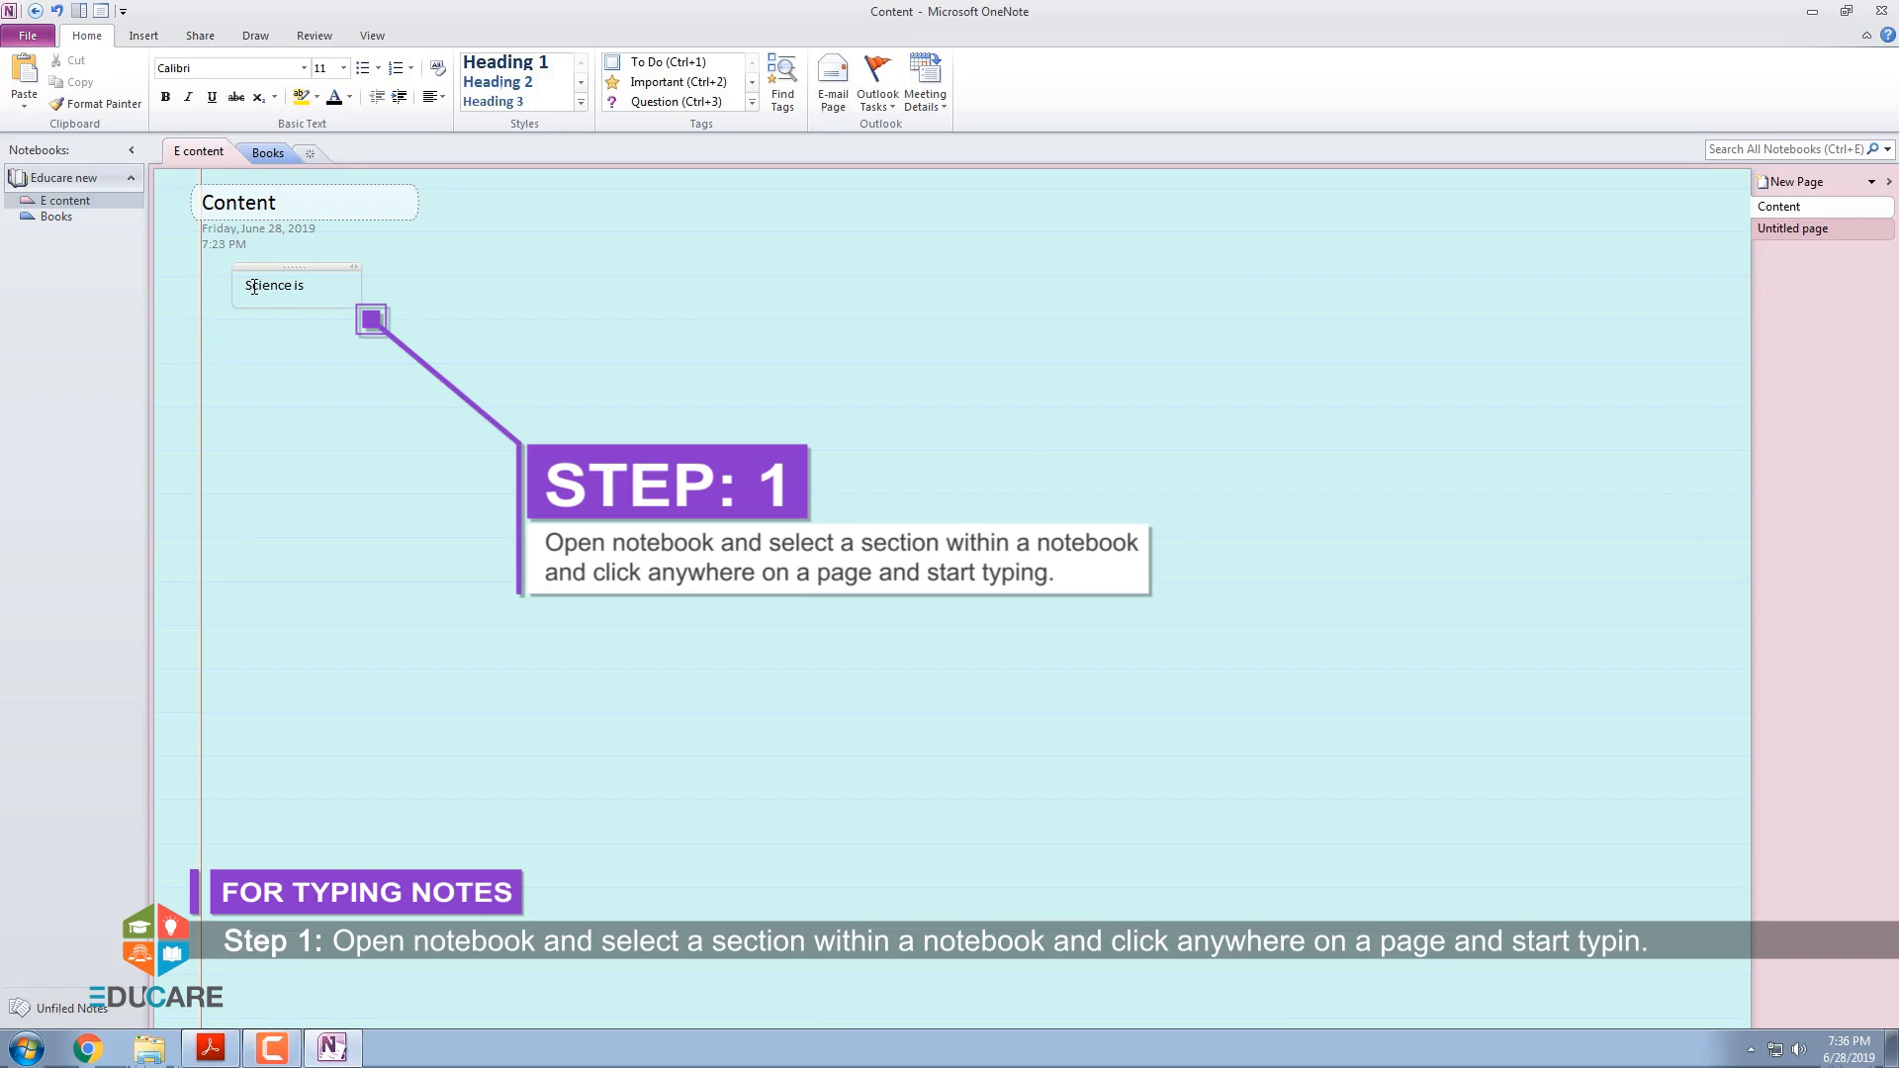
pyautogui.write(' a systematic enterprise that built and organizes knowledge')
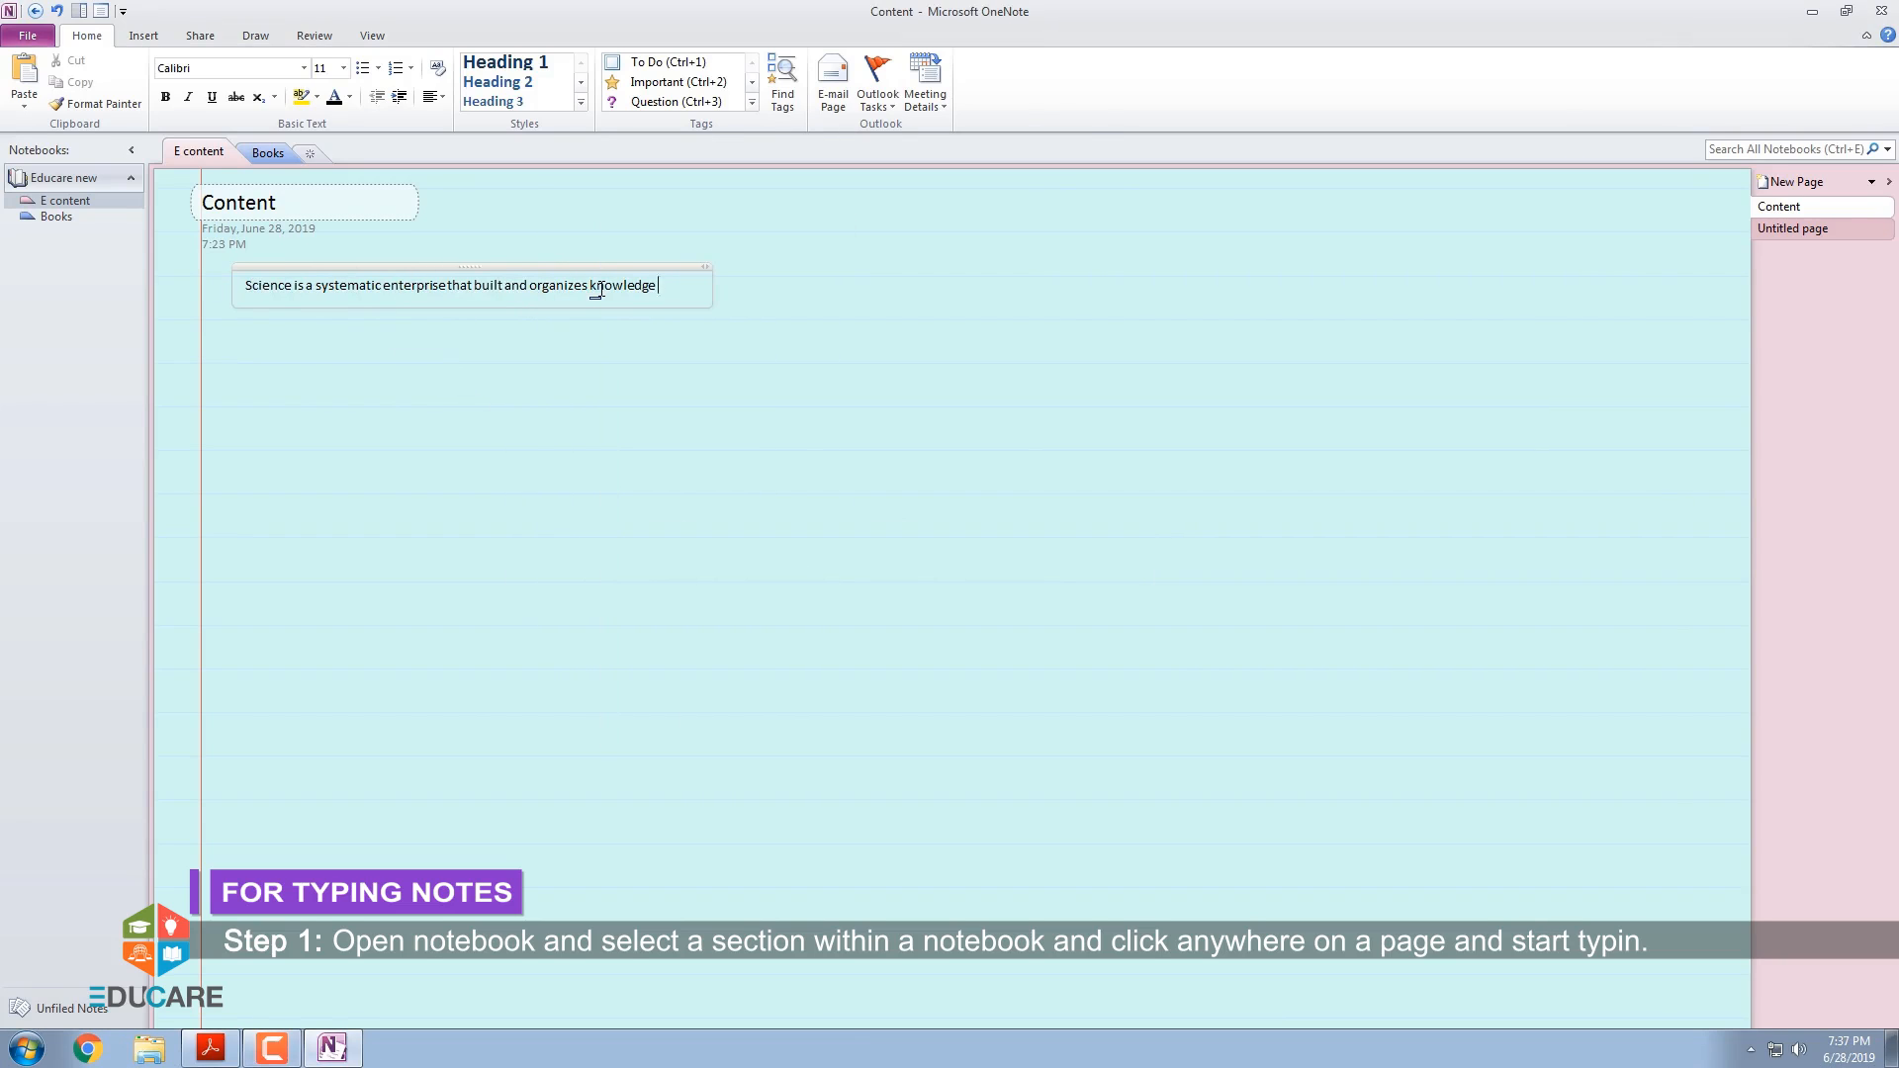
pyautogui.write('in the form of testable ')
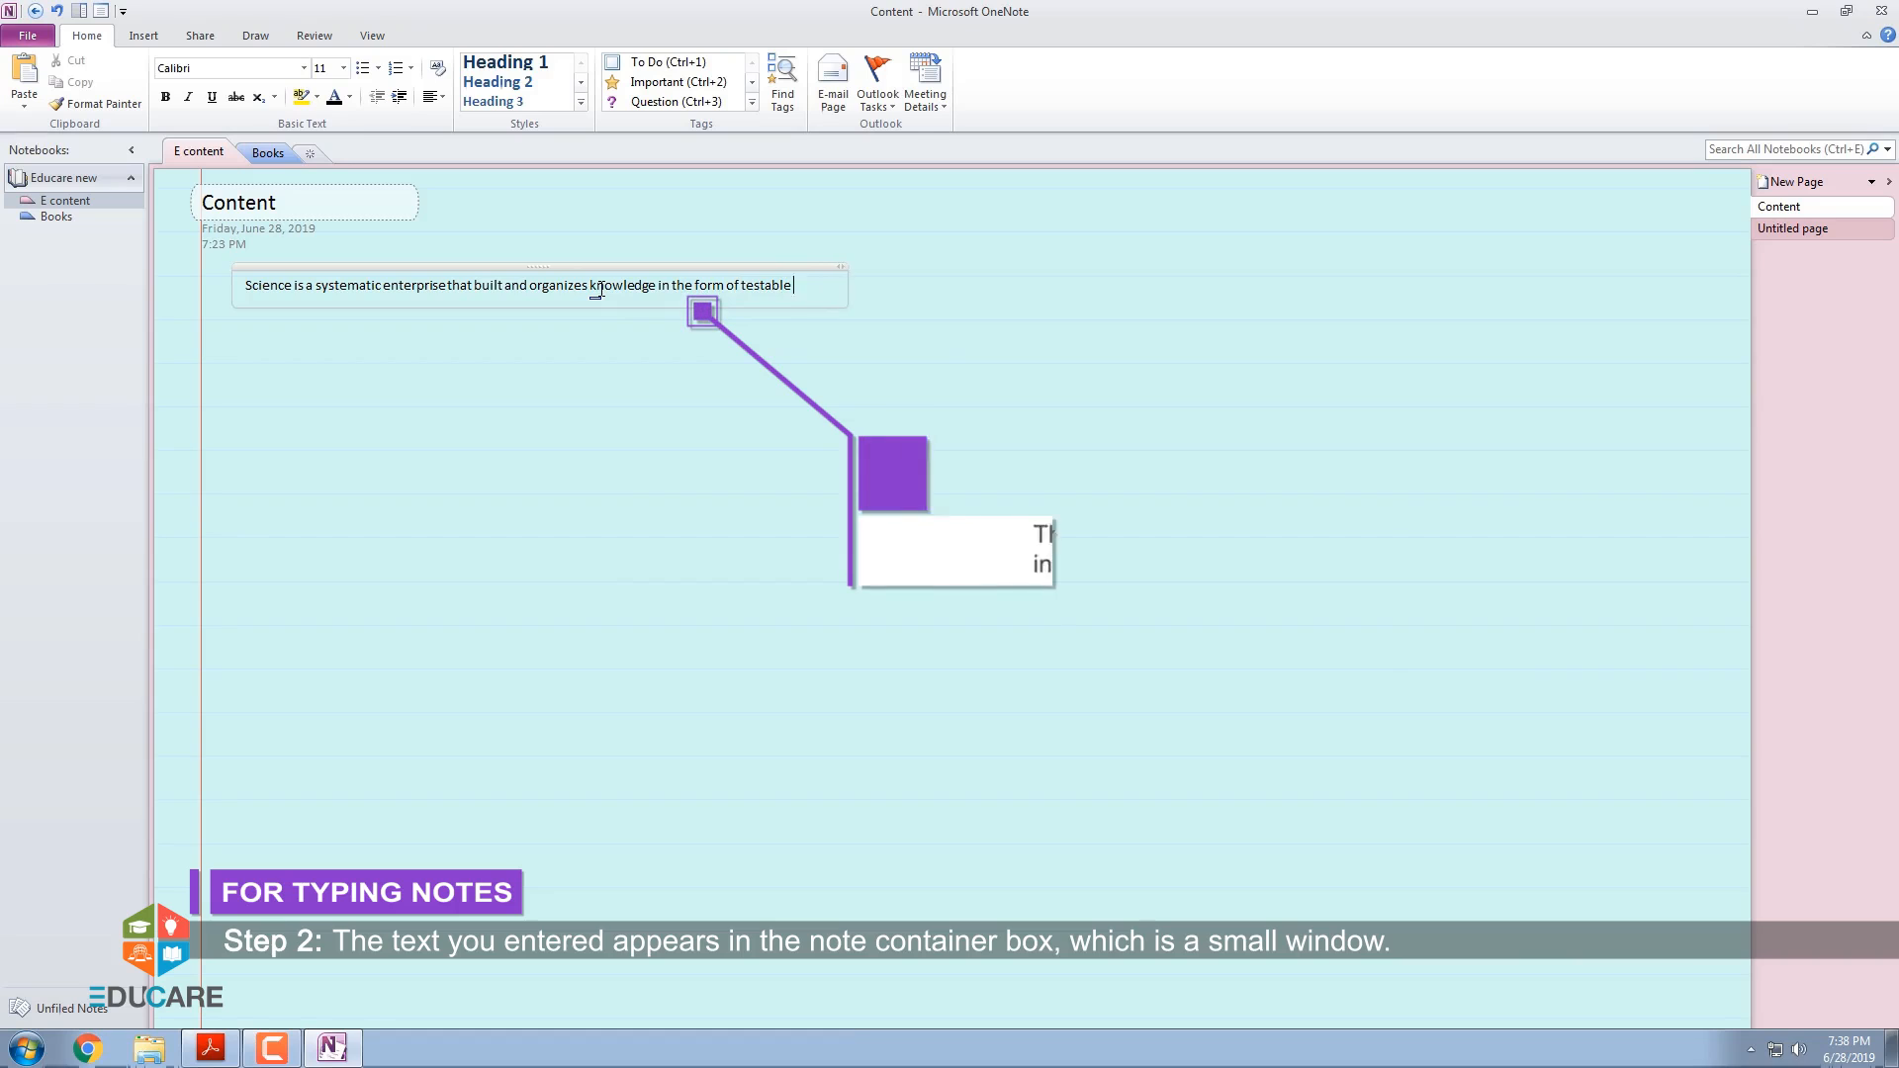
# Step: Continue the note with "explanations and predictions about the universe. The earliest root of the science"
pyautogui.write('explanationd')
pyautogui.write(' and predictions a')
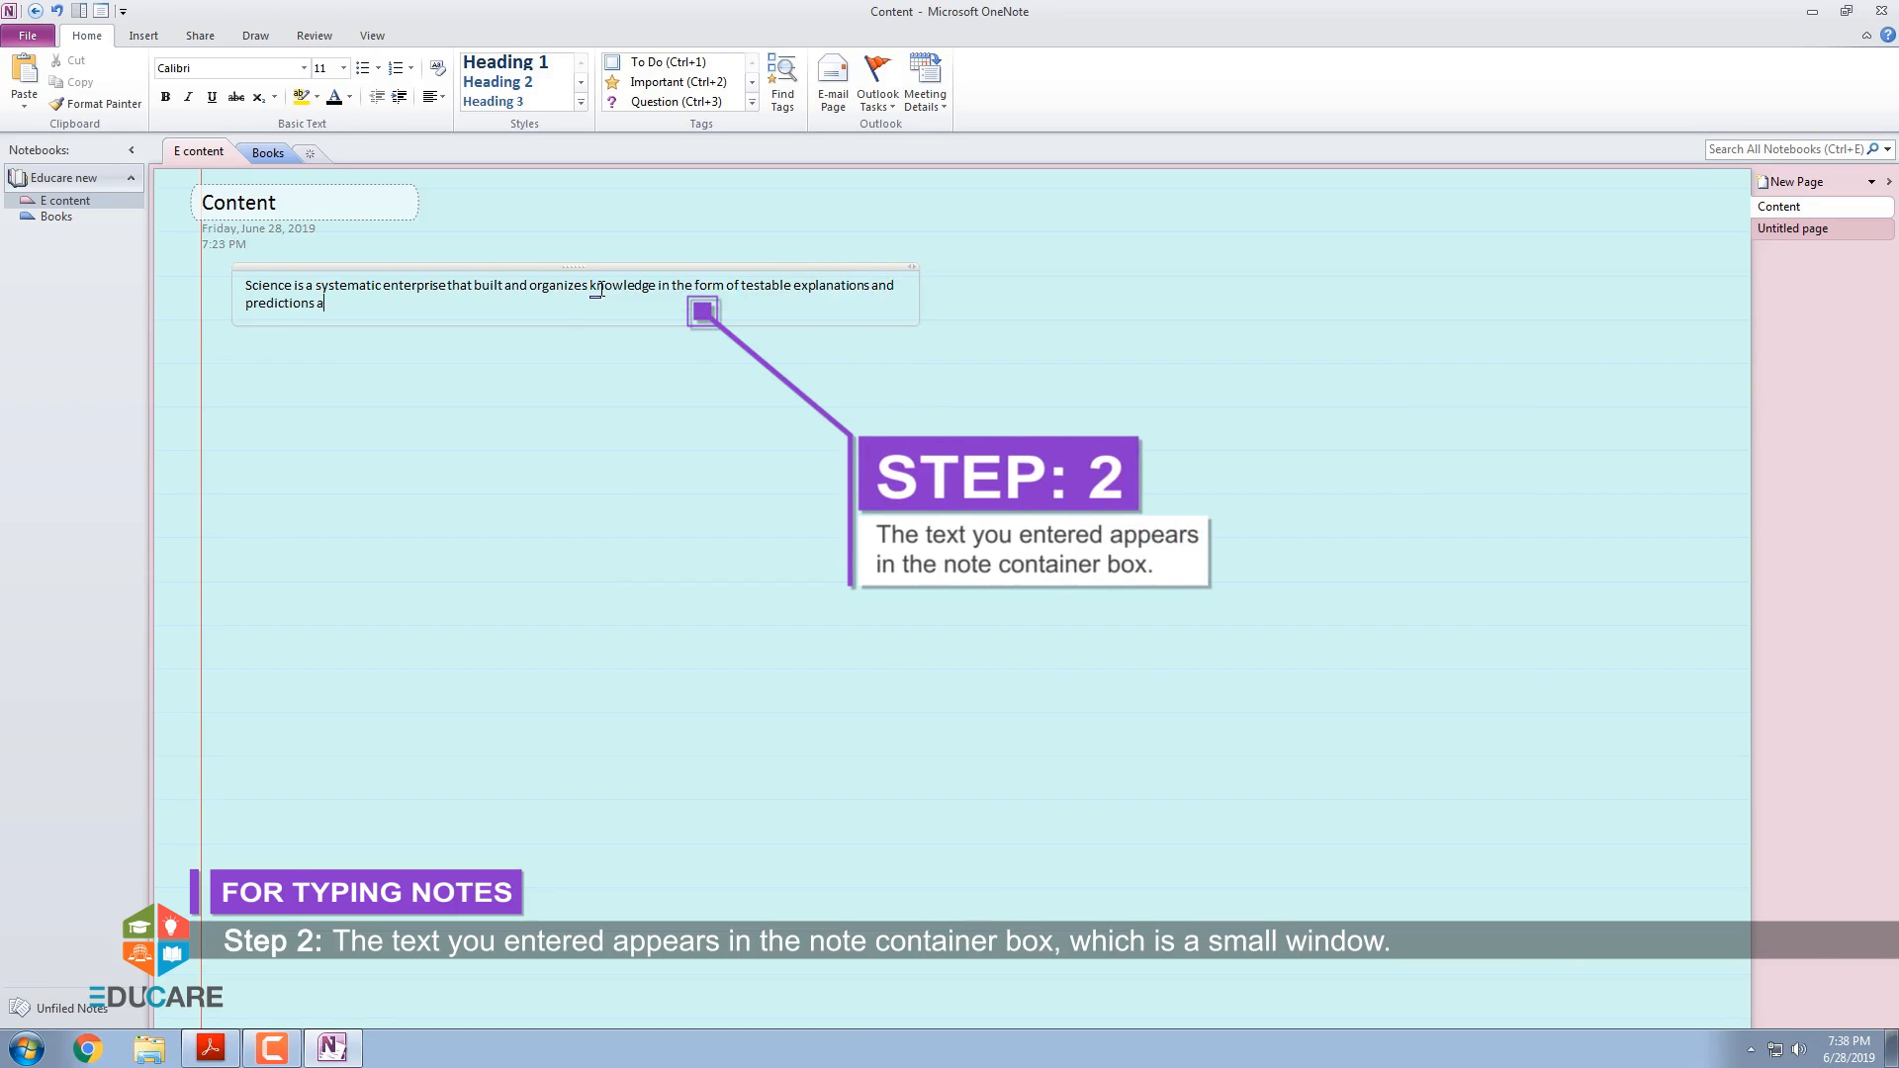
pyautogui.write('bout the universe. The earliest root of the science')
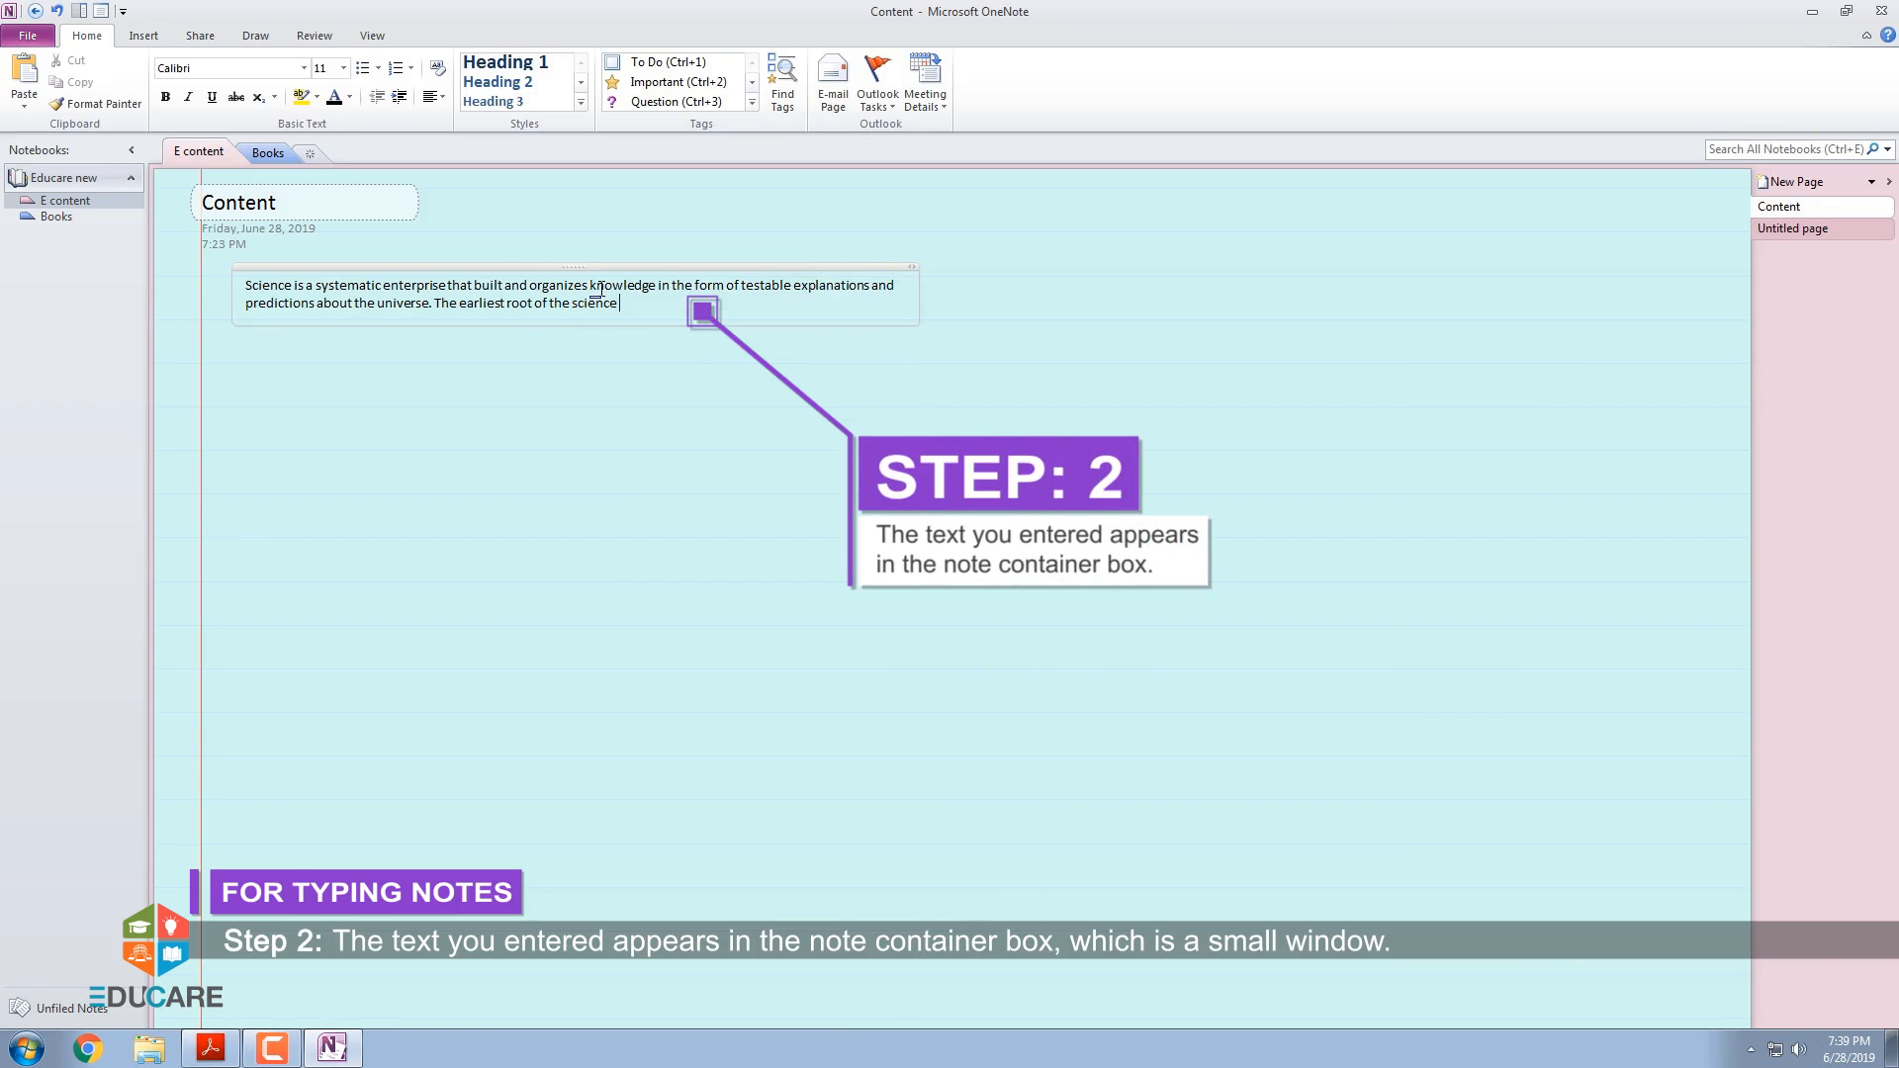
# Step: Finish the note with "can be traced to Ancient Egypt and Mesopotamia in around 3500 to 3000 BCE", correcting the spelling of Mesopotamia
pyautogui.write(' can be traced to Ancient Egypt and Mesopoamia')
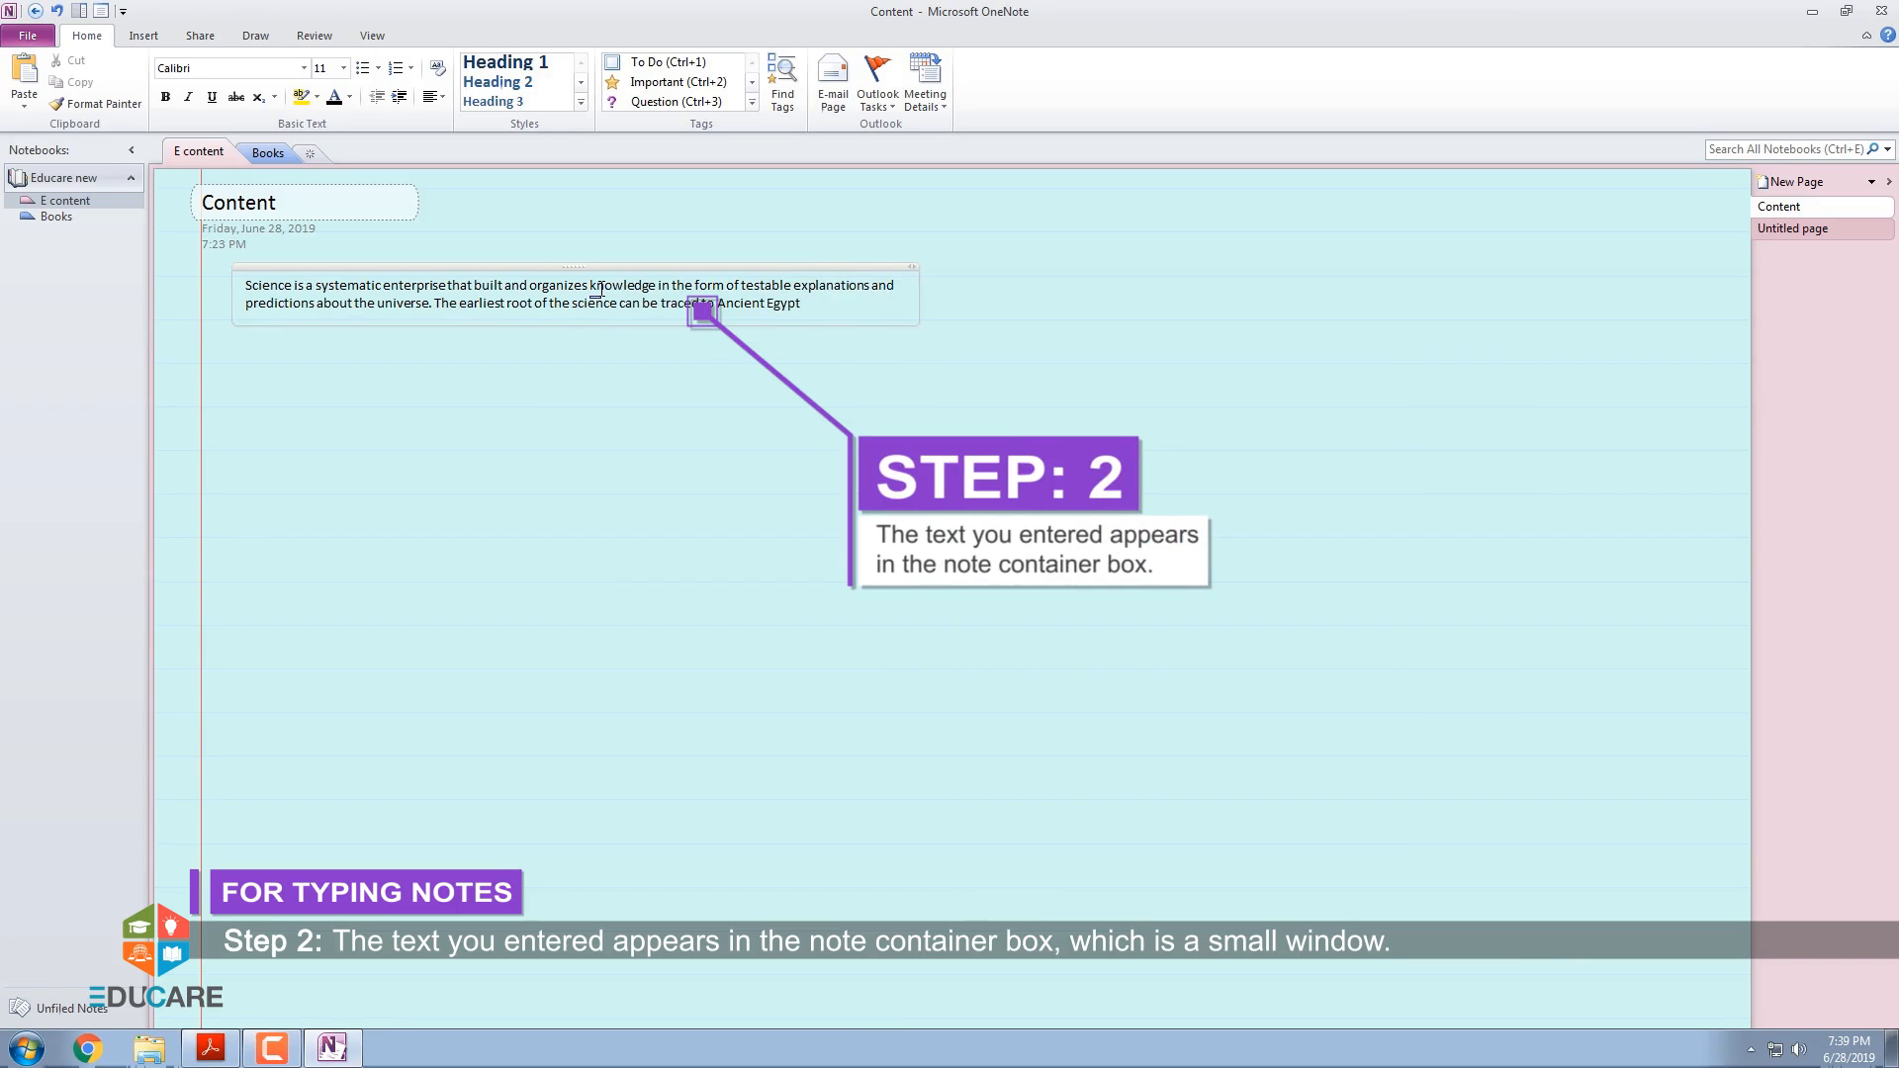
pyautogui.rightClick(865, 304)
pyautogui.click(925, 321)
pyautogui.write('in around 3500 to 3000 BCE')
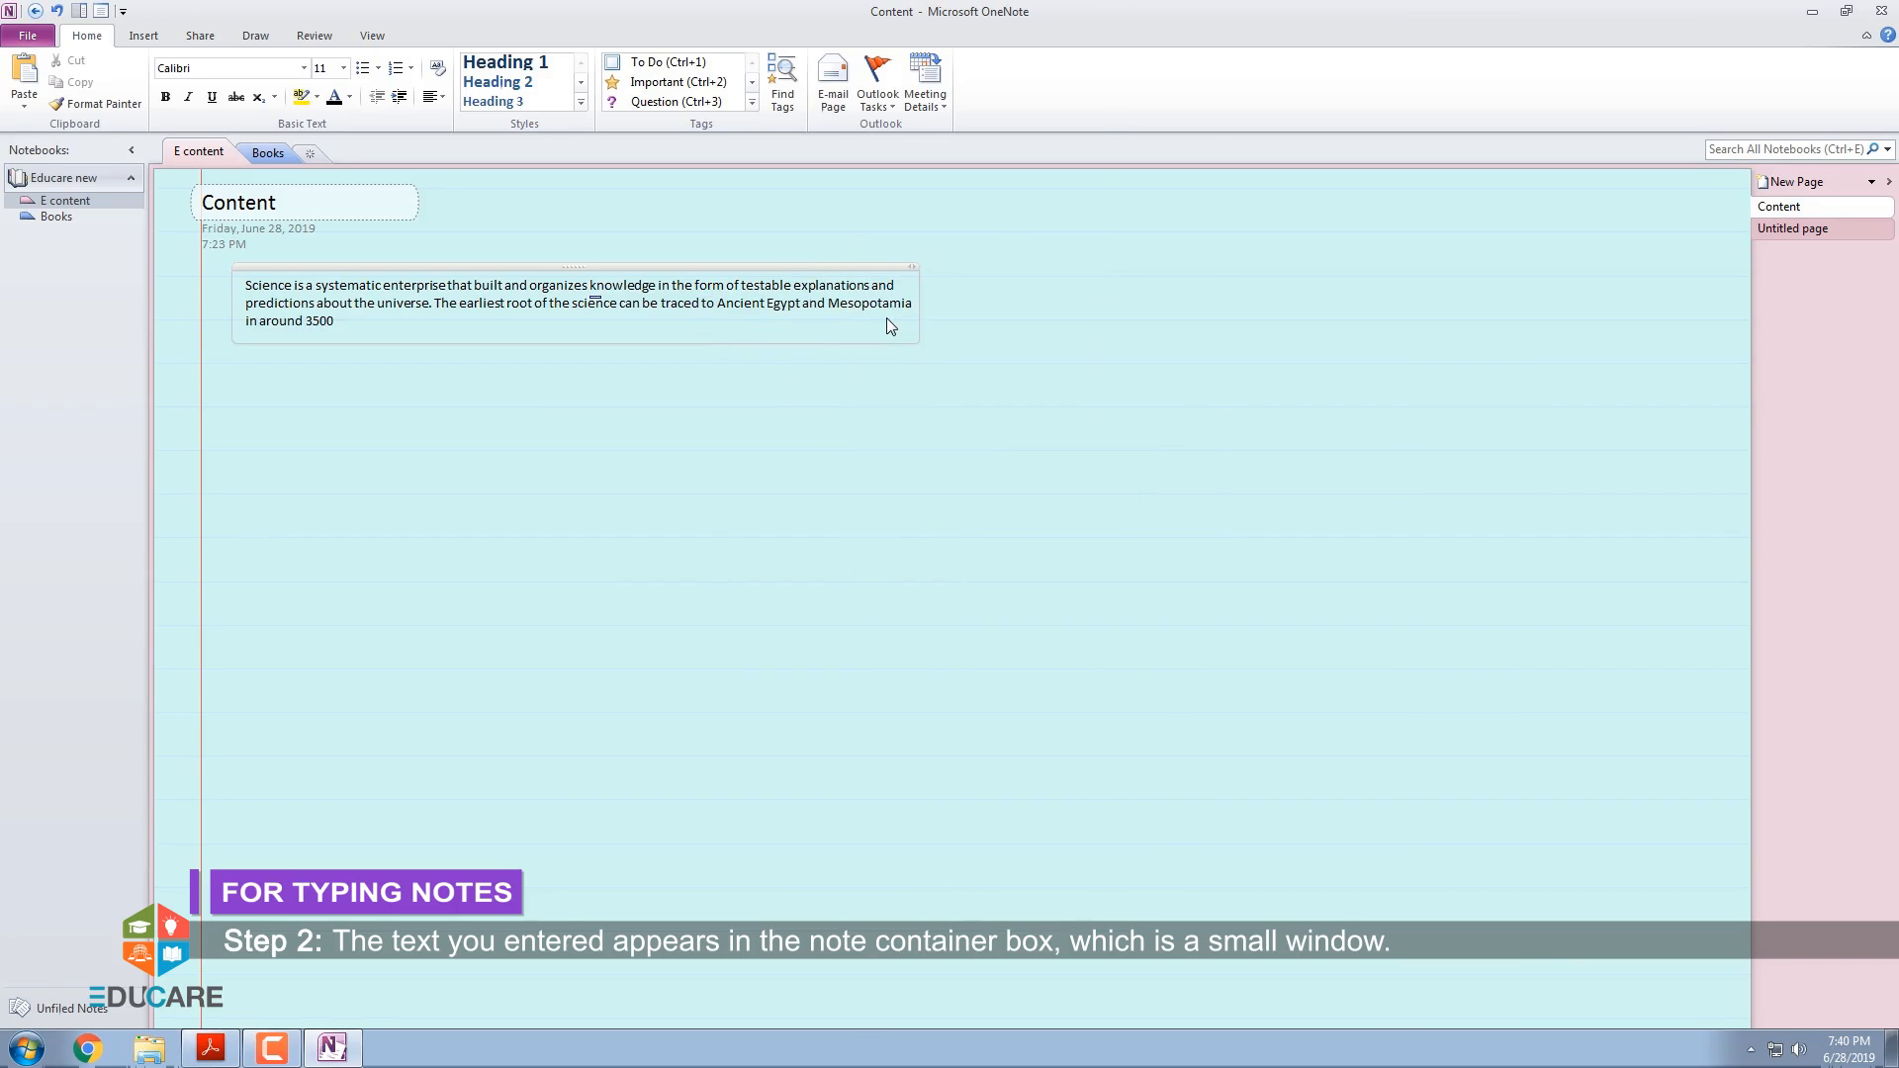
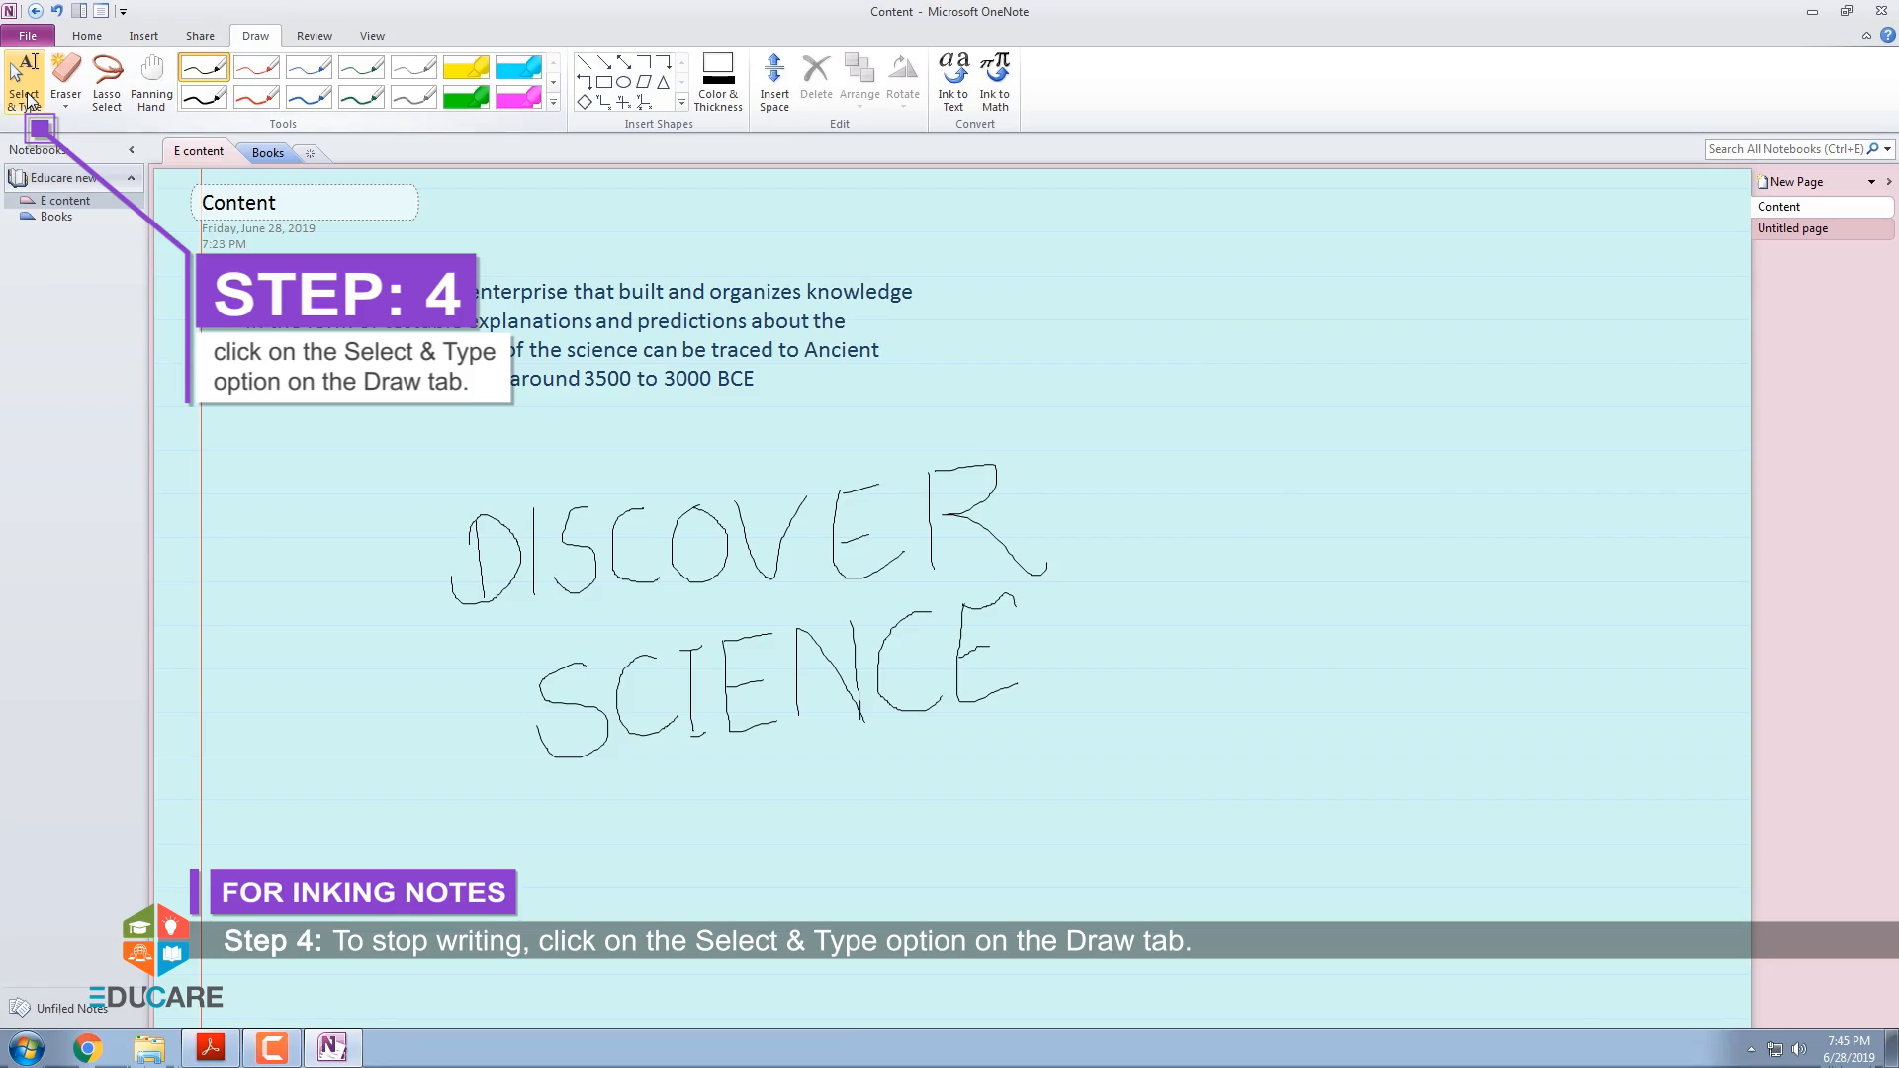
# Step: Leave inking mode and insert the picture science-03.png from the Pictures library into the Science page
pyautogui.click(28, 97)
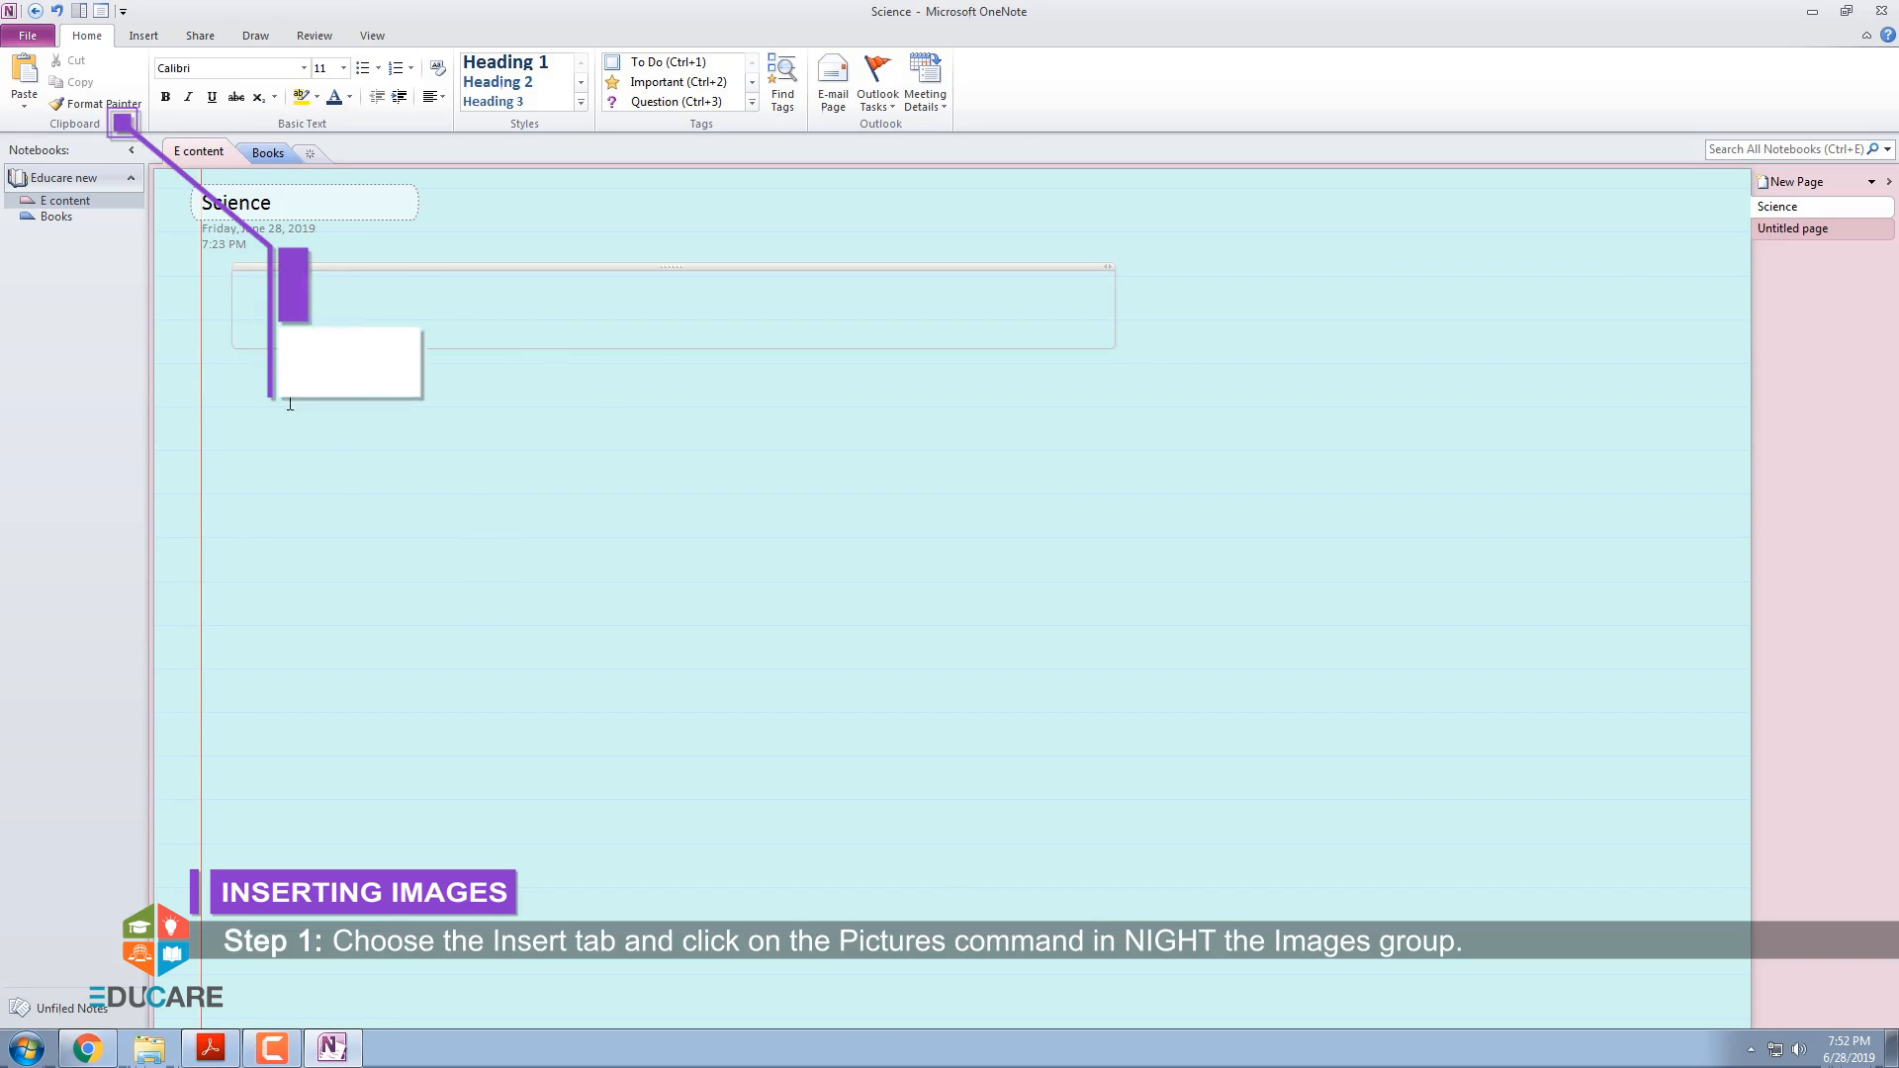
pyautogui.click(145, 44)
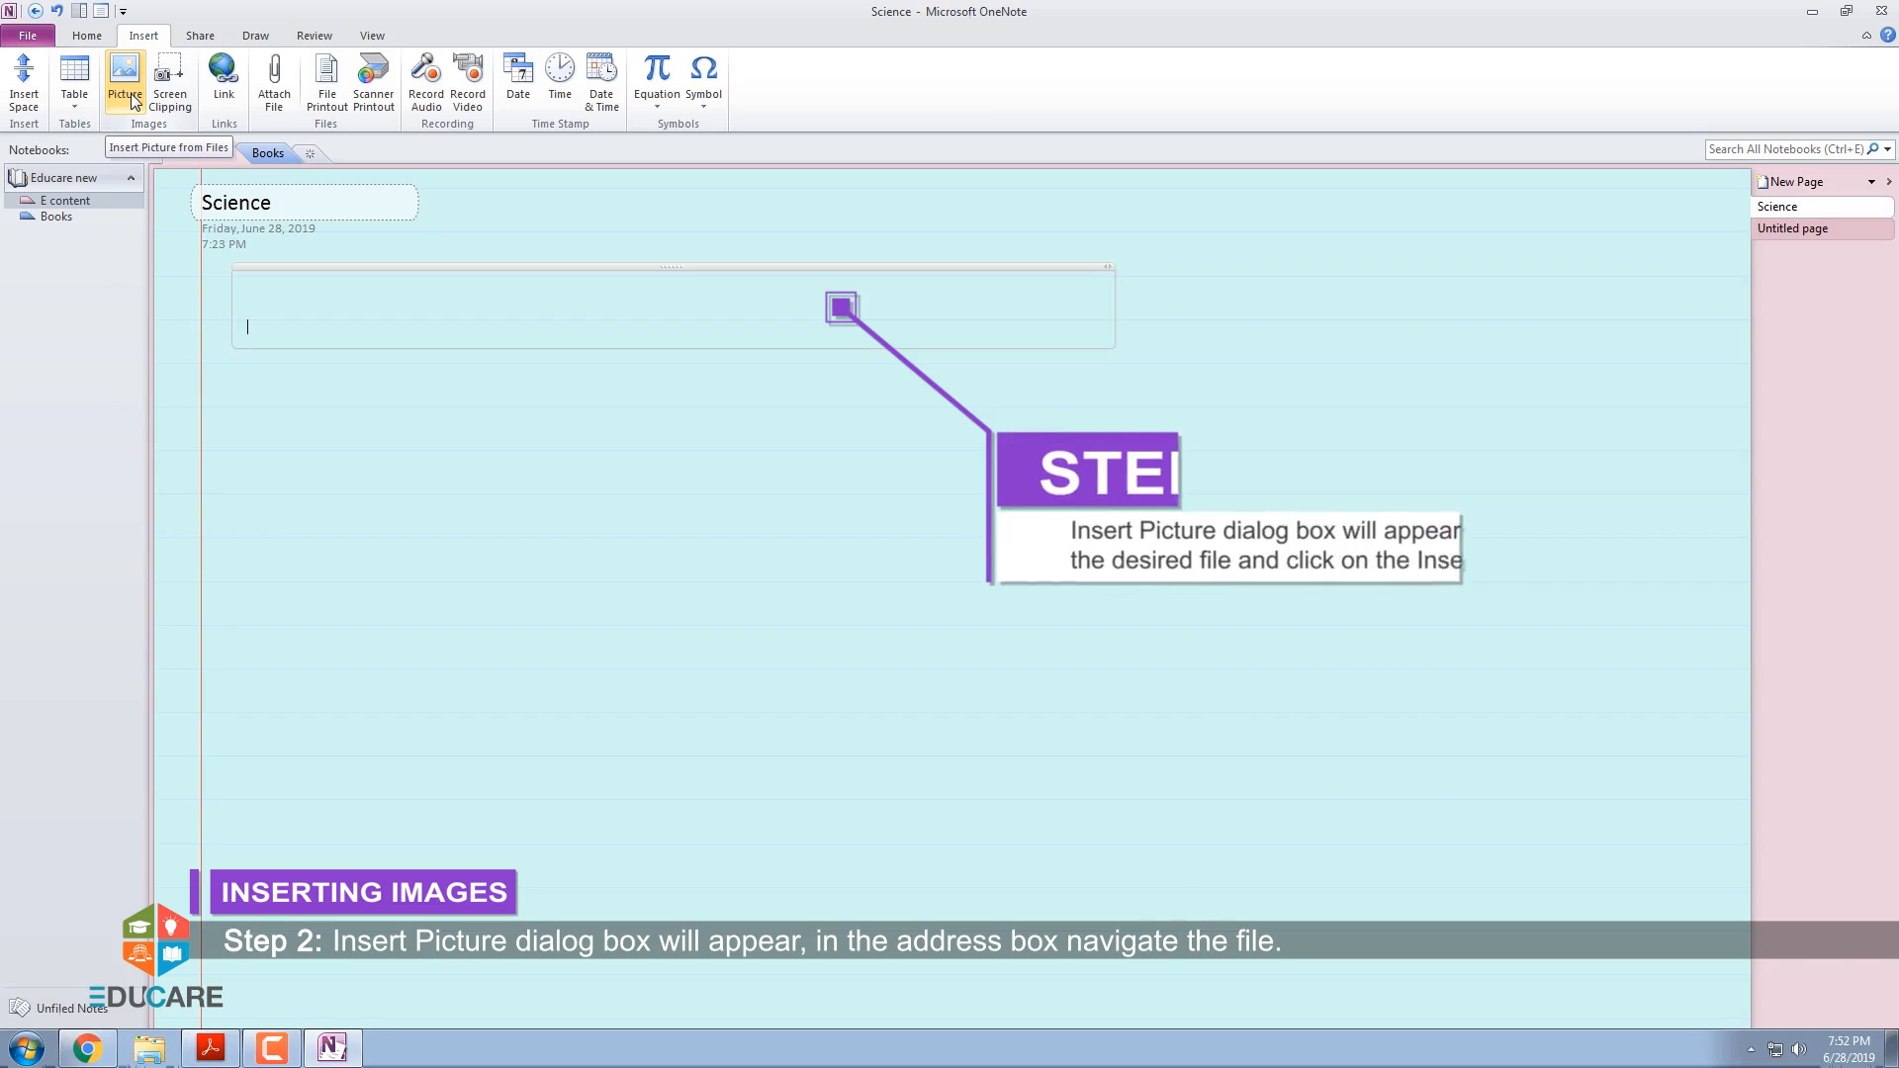
pyautogui.click(125, 84)
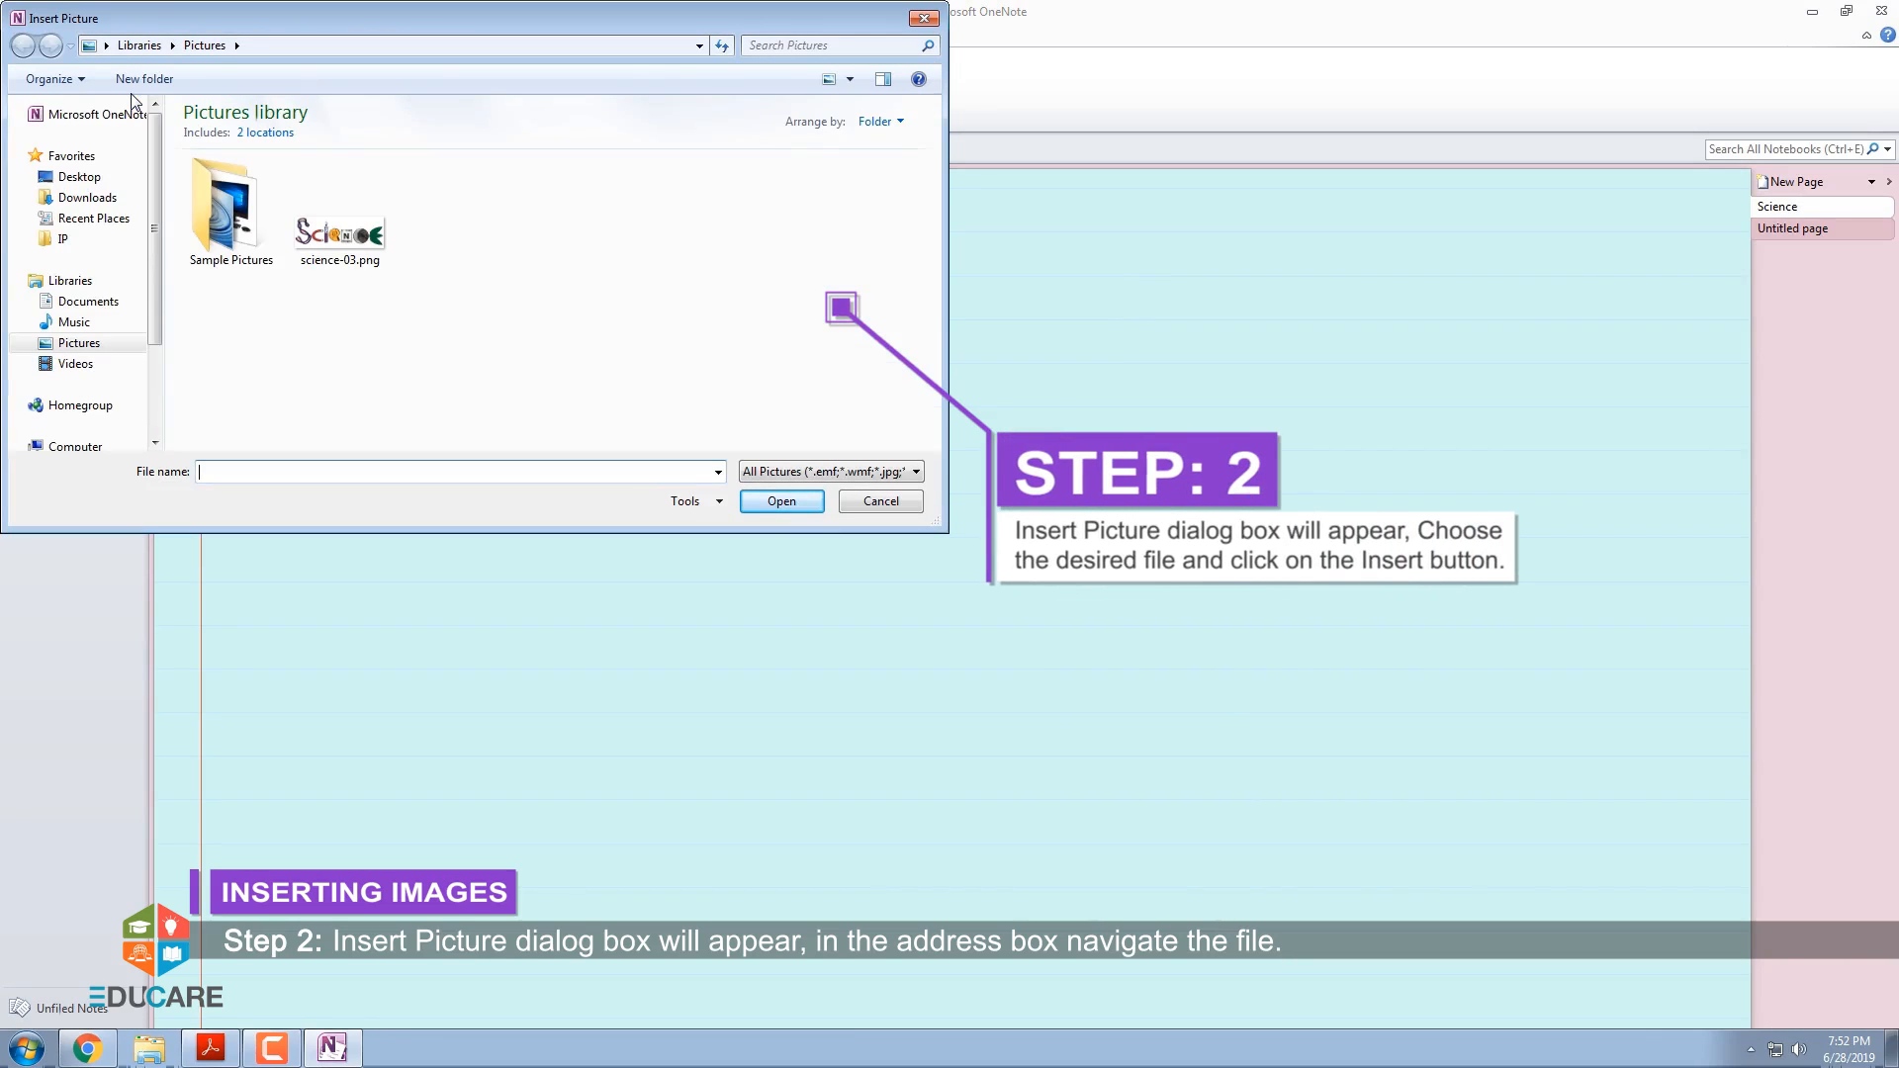
pyautogui.click(346, 247)
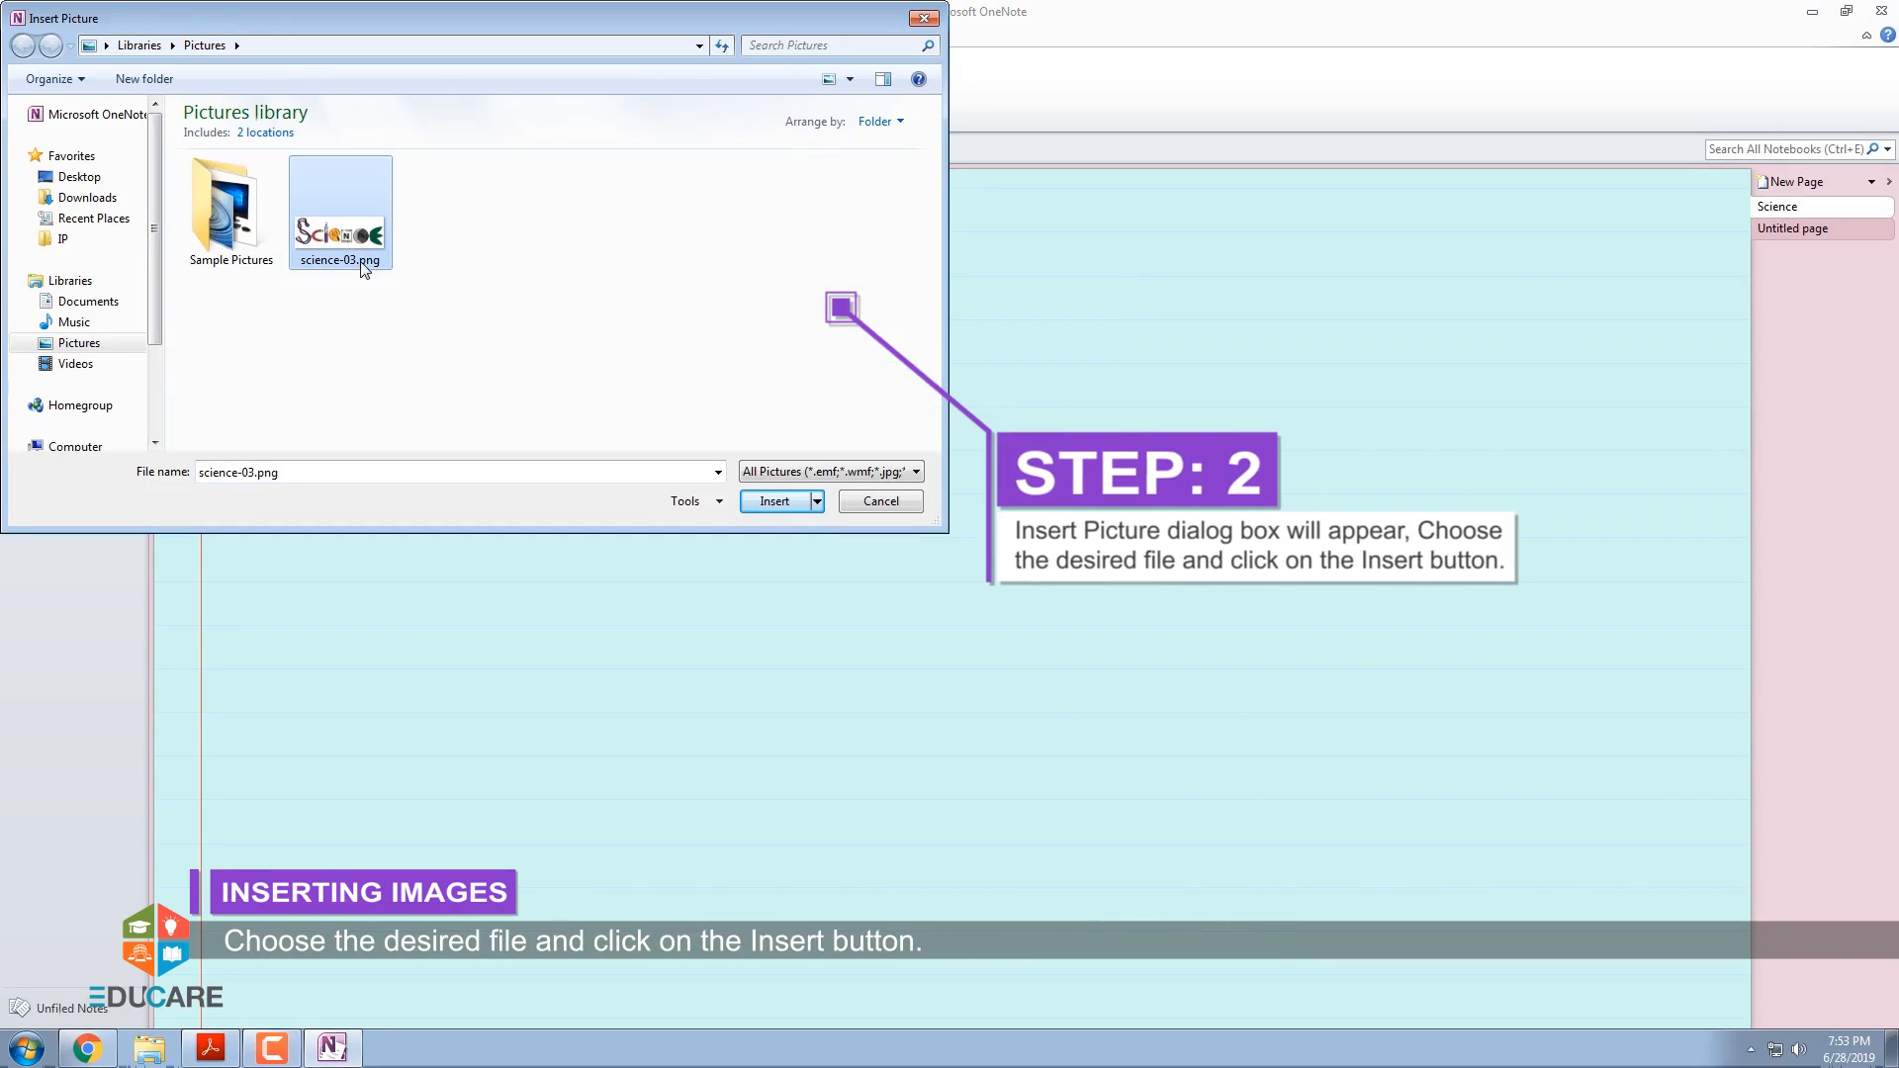
pyautogui.click(789, 504)
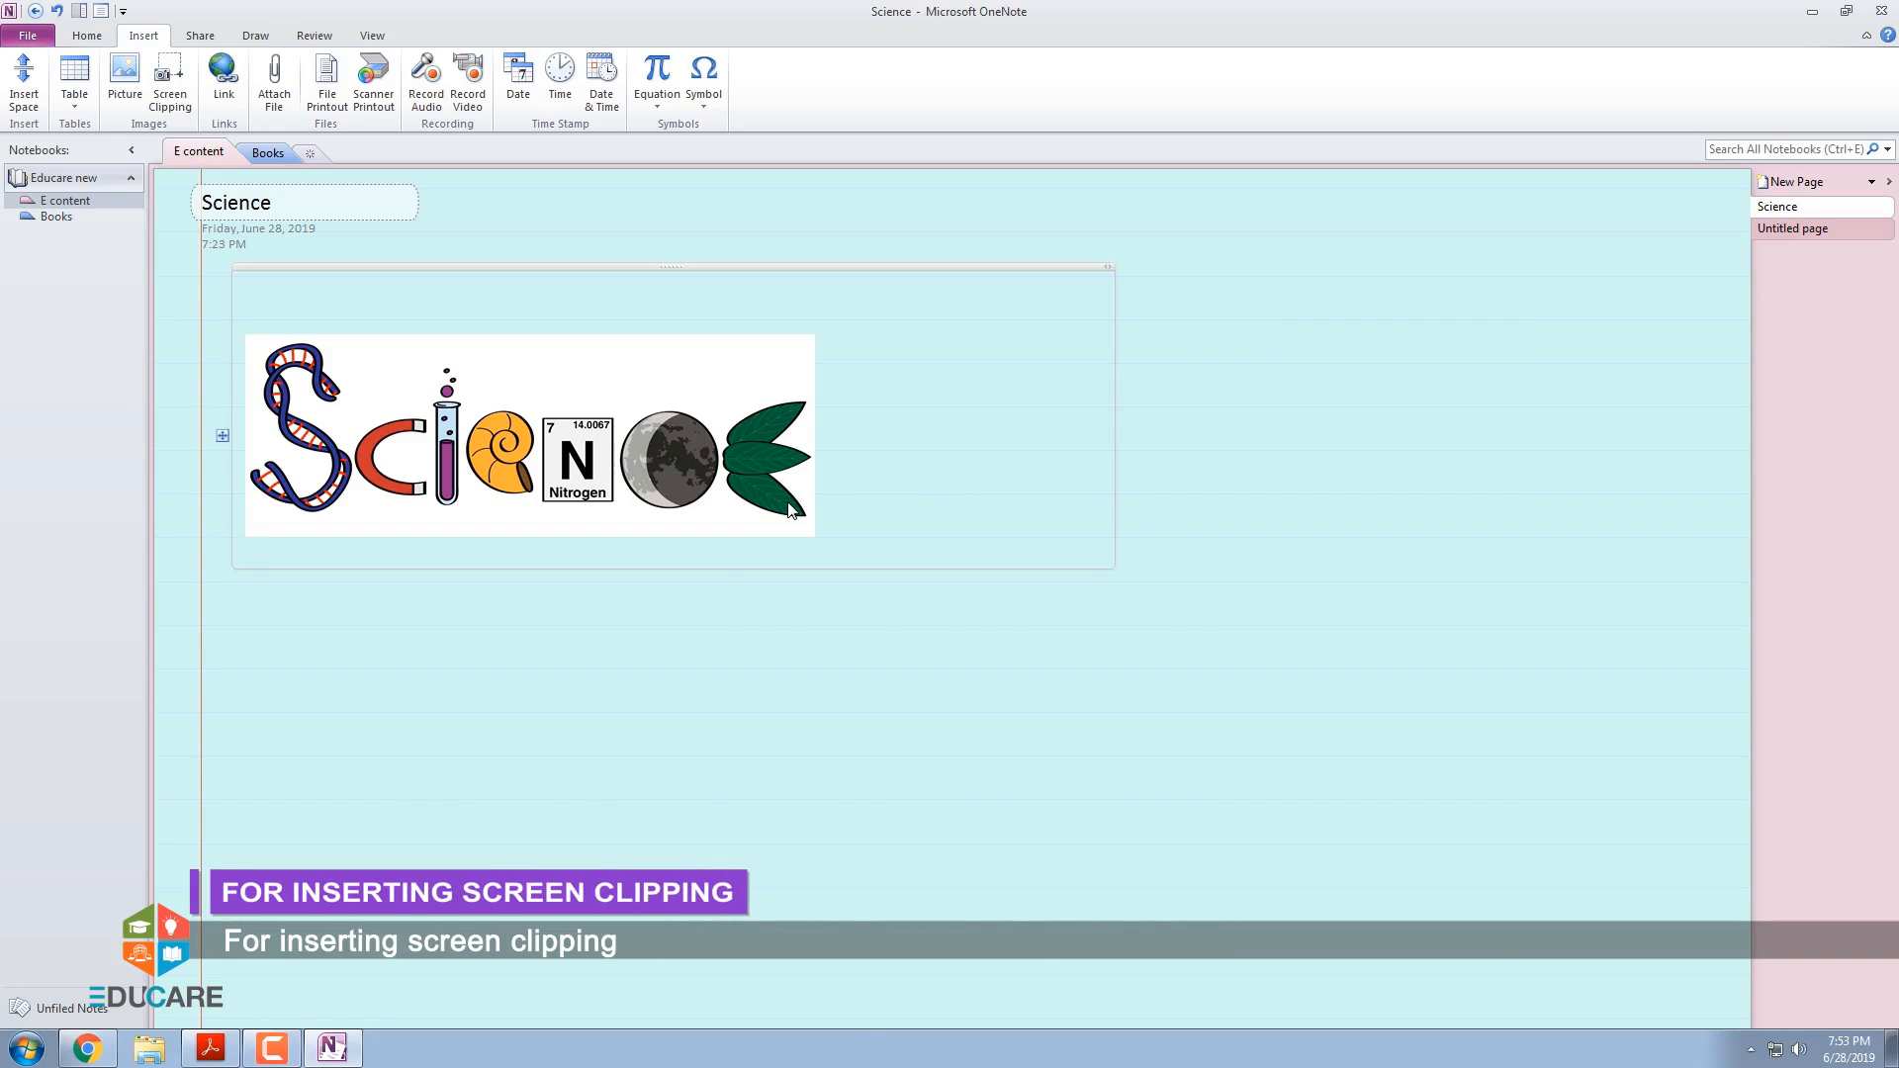
# Step: Insert a screen clipping of the full 6th Grade Science icon image from the Google image results
pyautogui.click(174, 96)
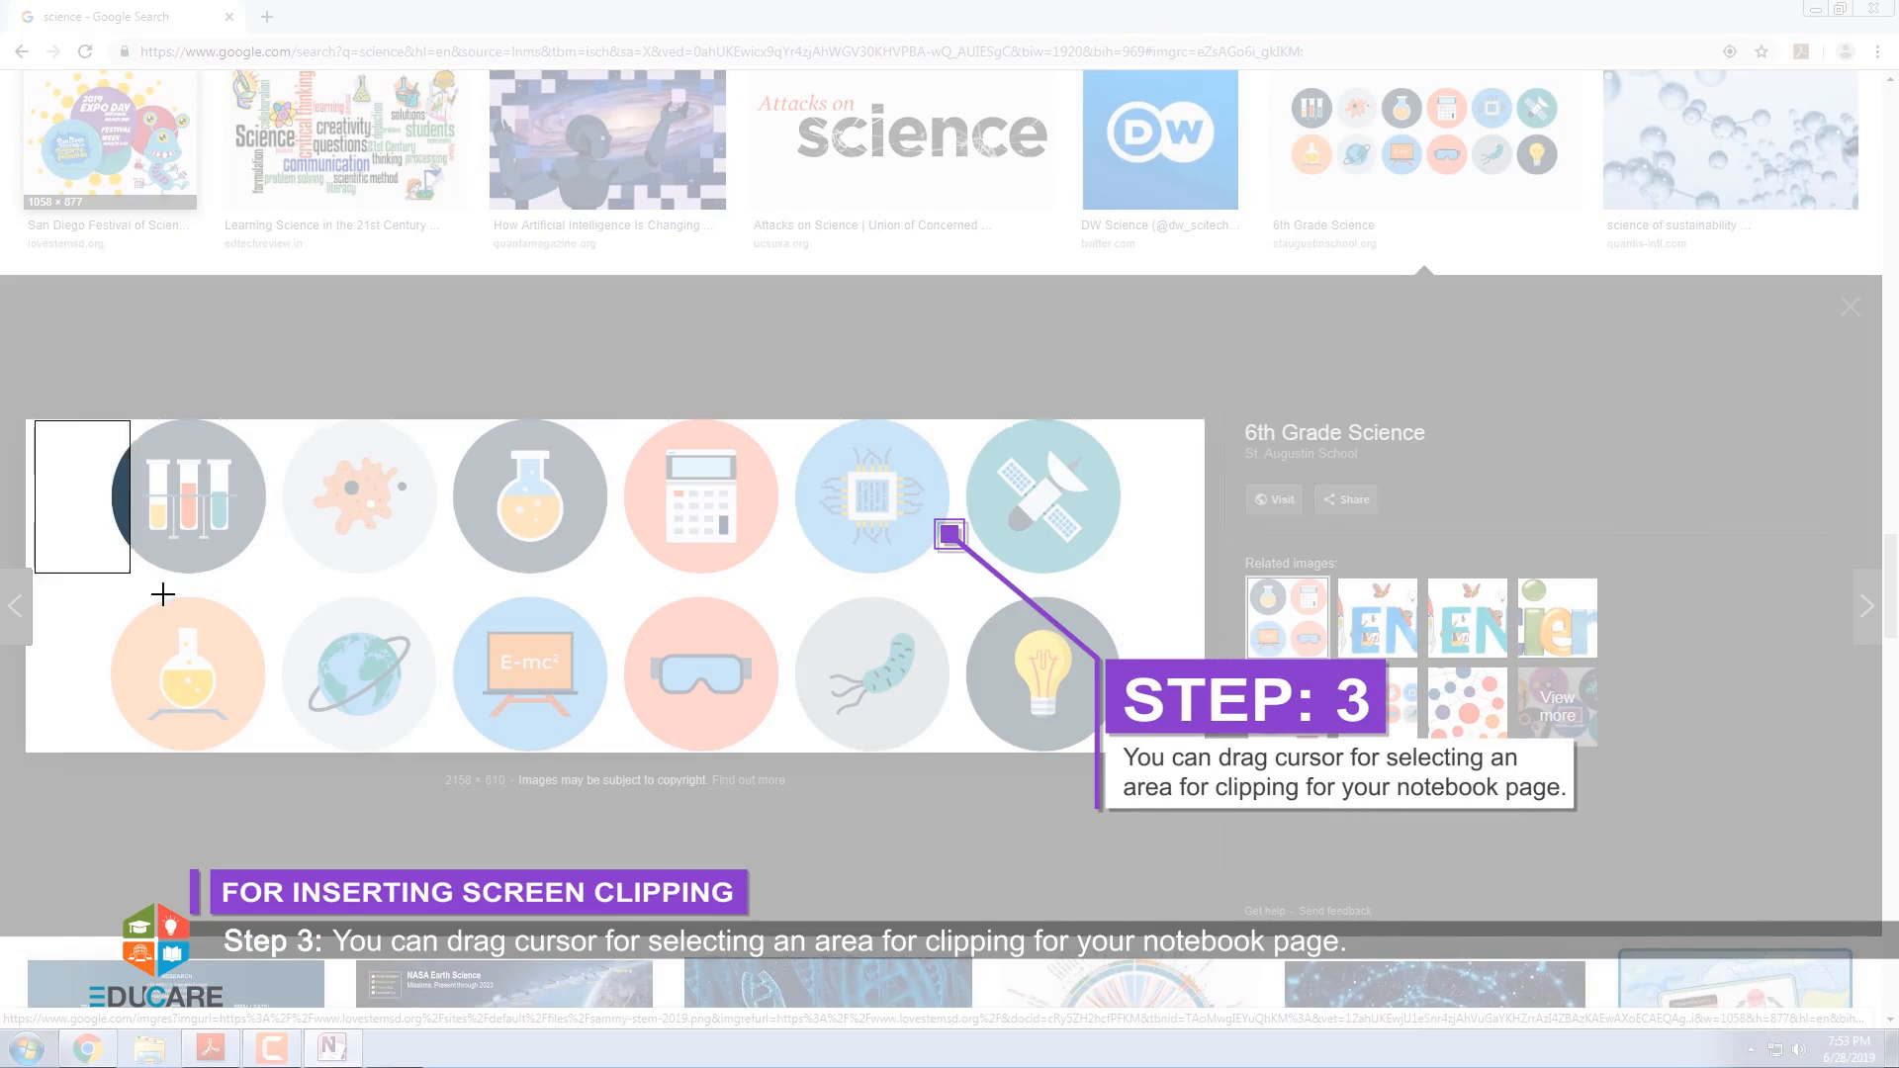
pyautogui.moveTo(164, 593); pyautogui.dragTo(1203, 751)
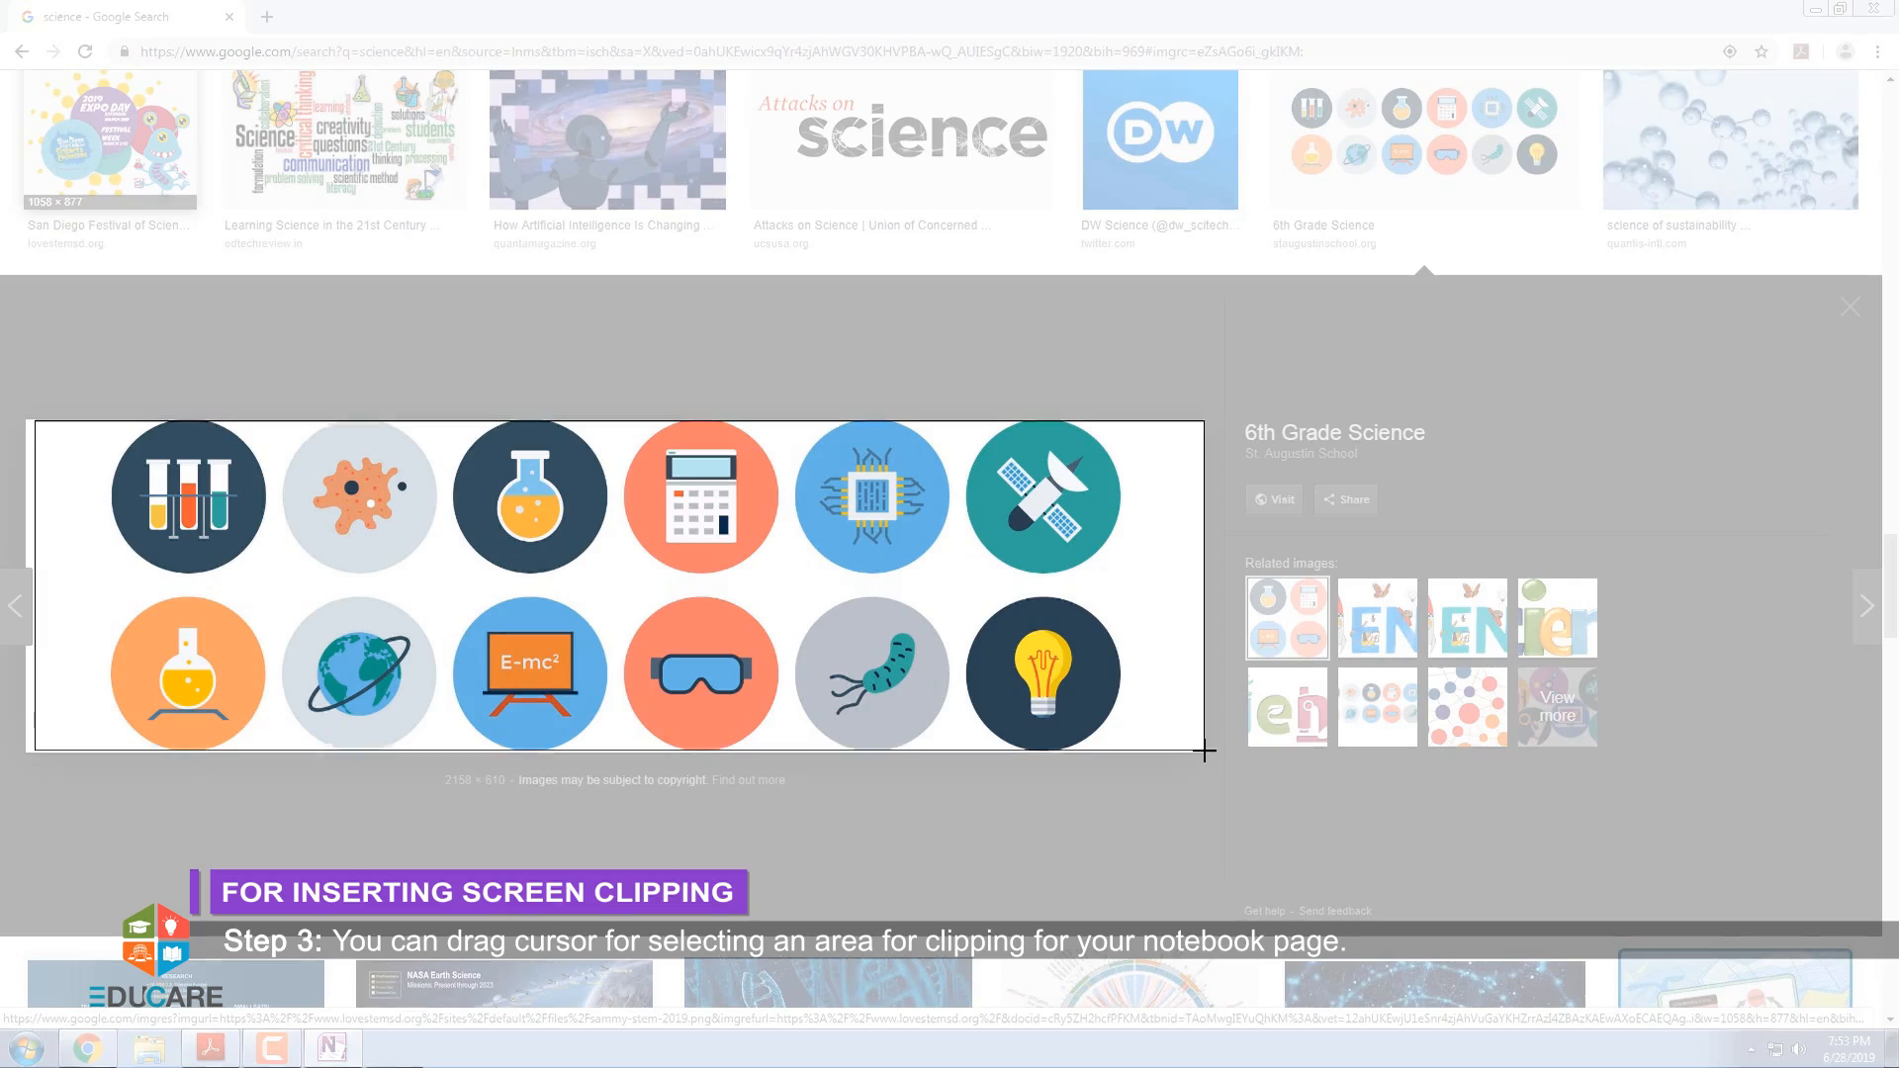
pyautogui.moveTo(1204, 751); pyautogui.dragTo(1204, 751)
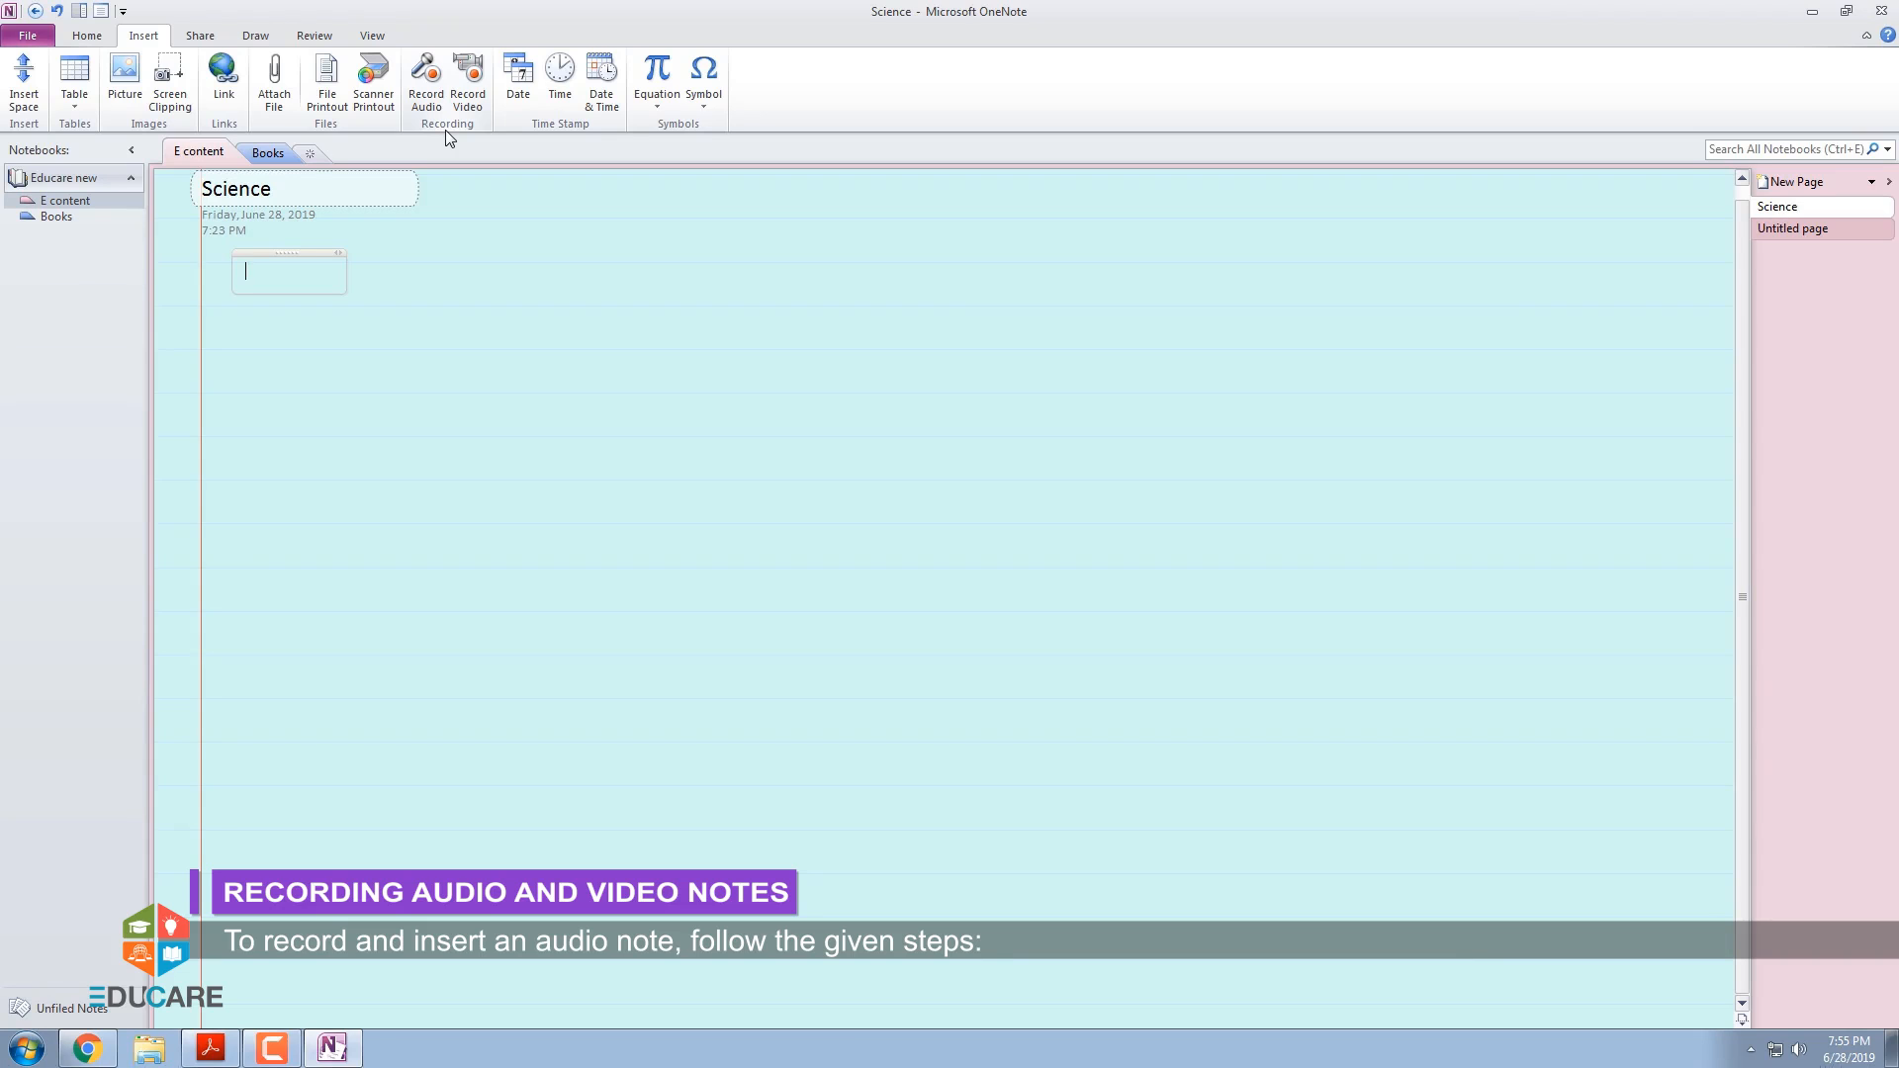
# Step: Record an audio note below the Science page's title with audio search enabled, and select its media icon for playback
pyautogui.click(232, 443)
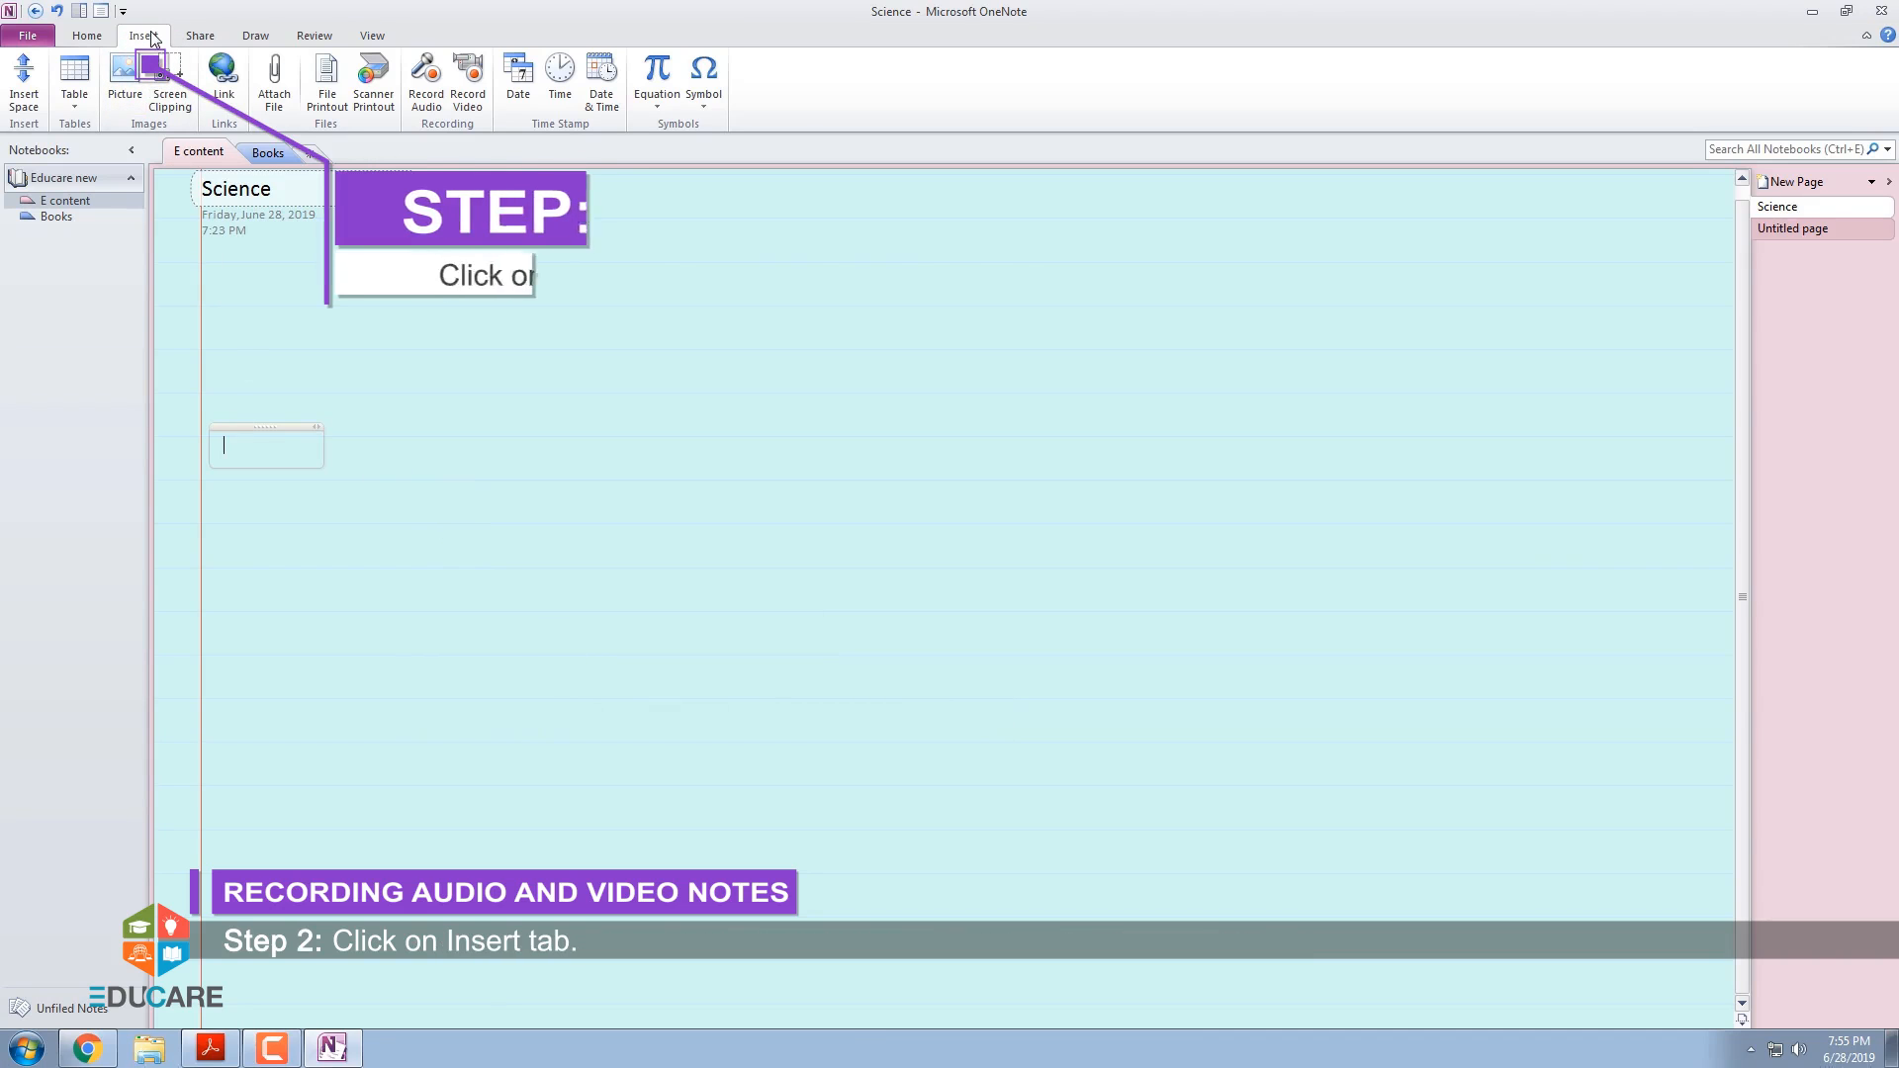
pyautogui.click(427, 103)
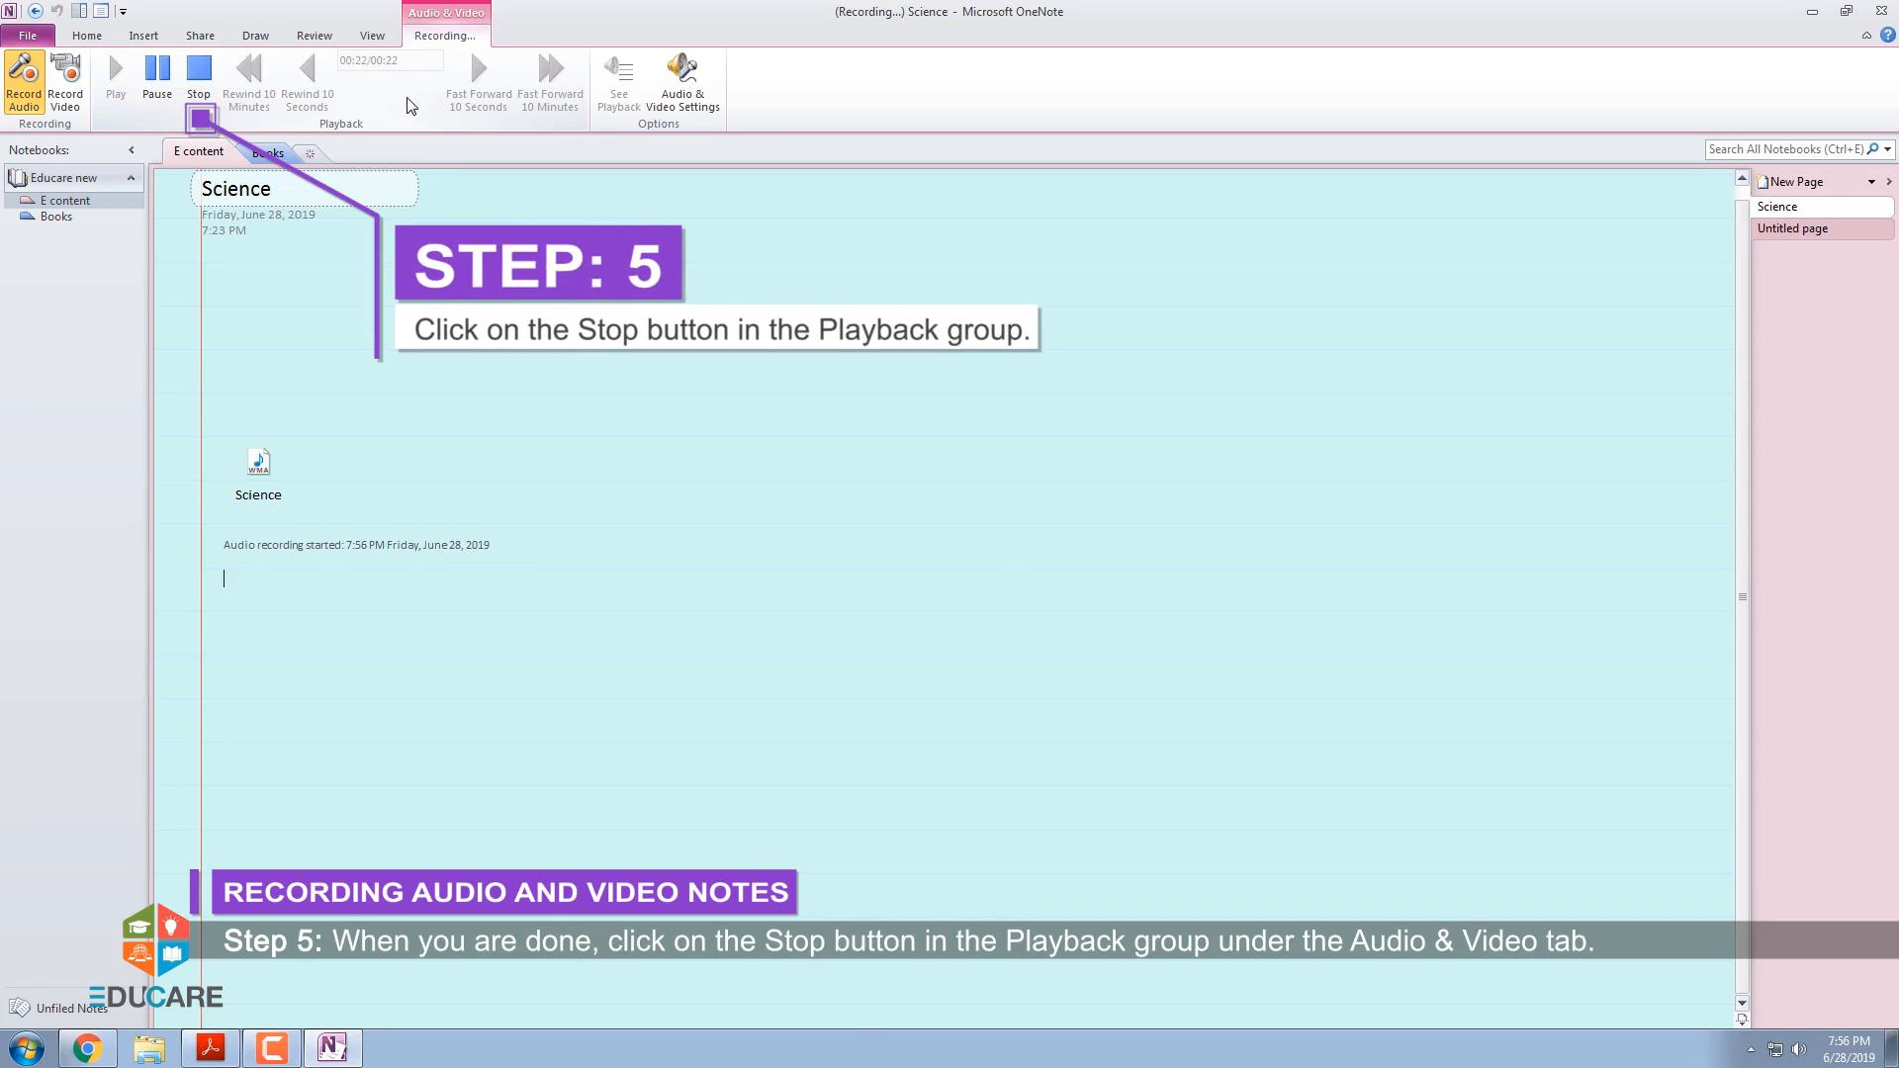
pyautogui.click(197, 79)
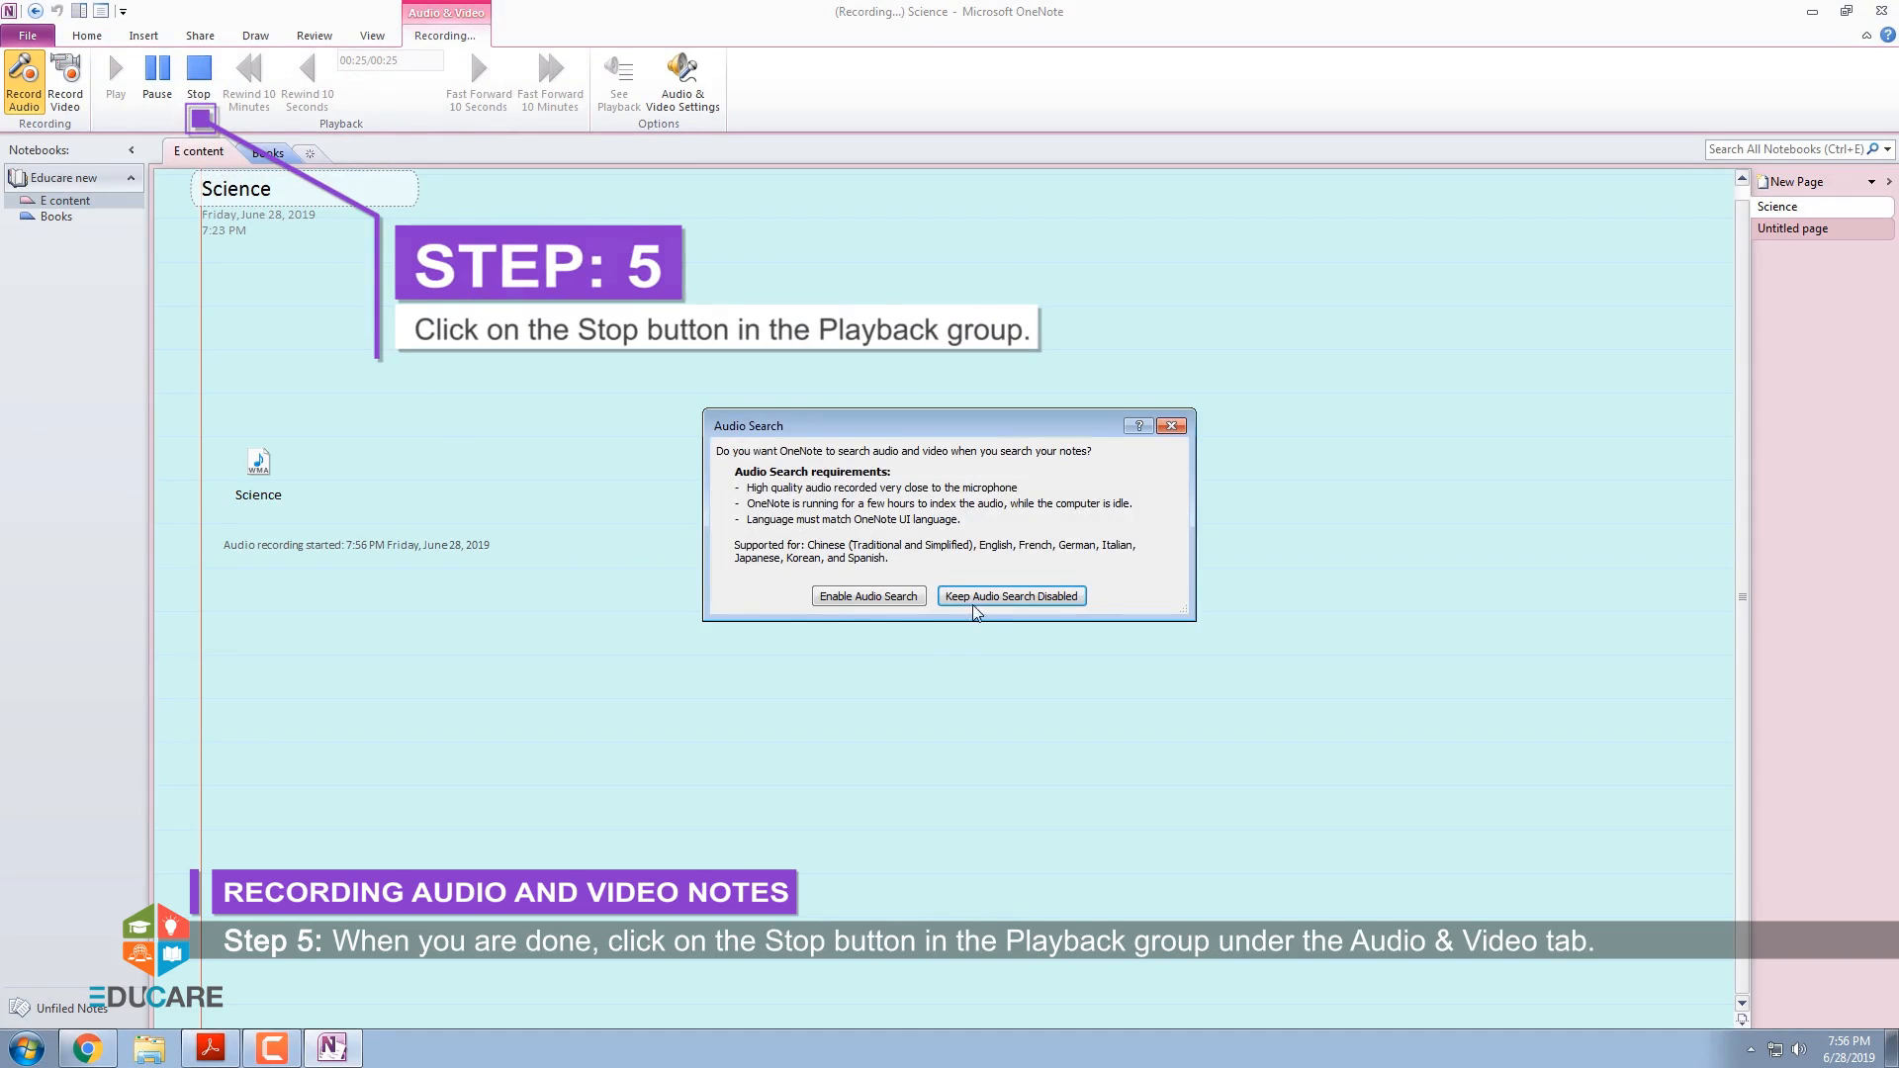
pyautogui.click(909, 599)
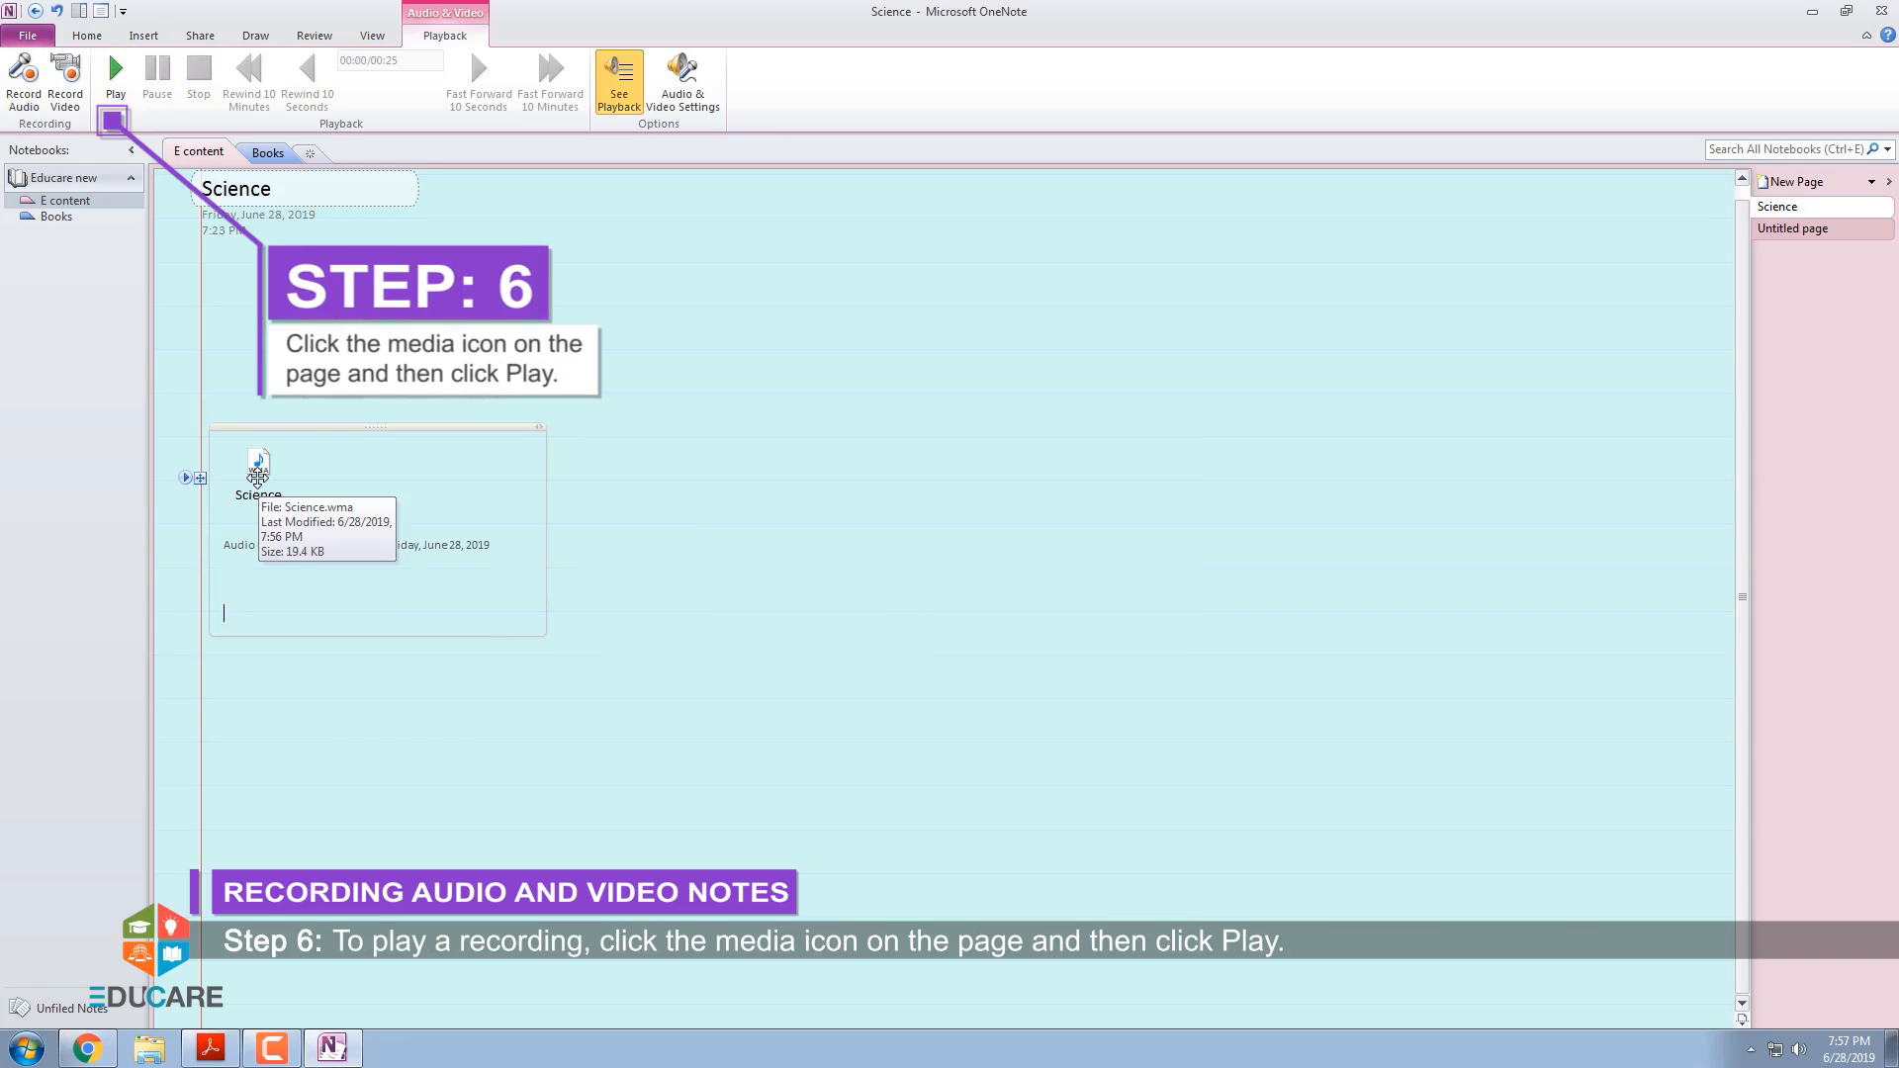
pyautogui.click(257, 477)
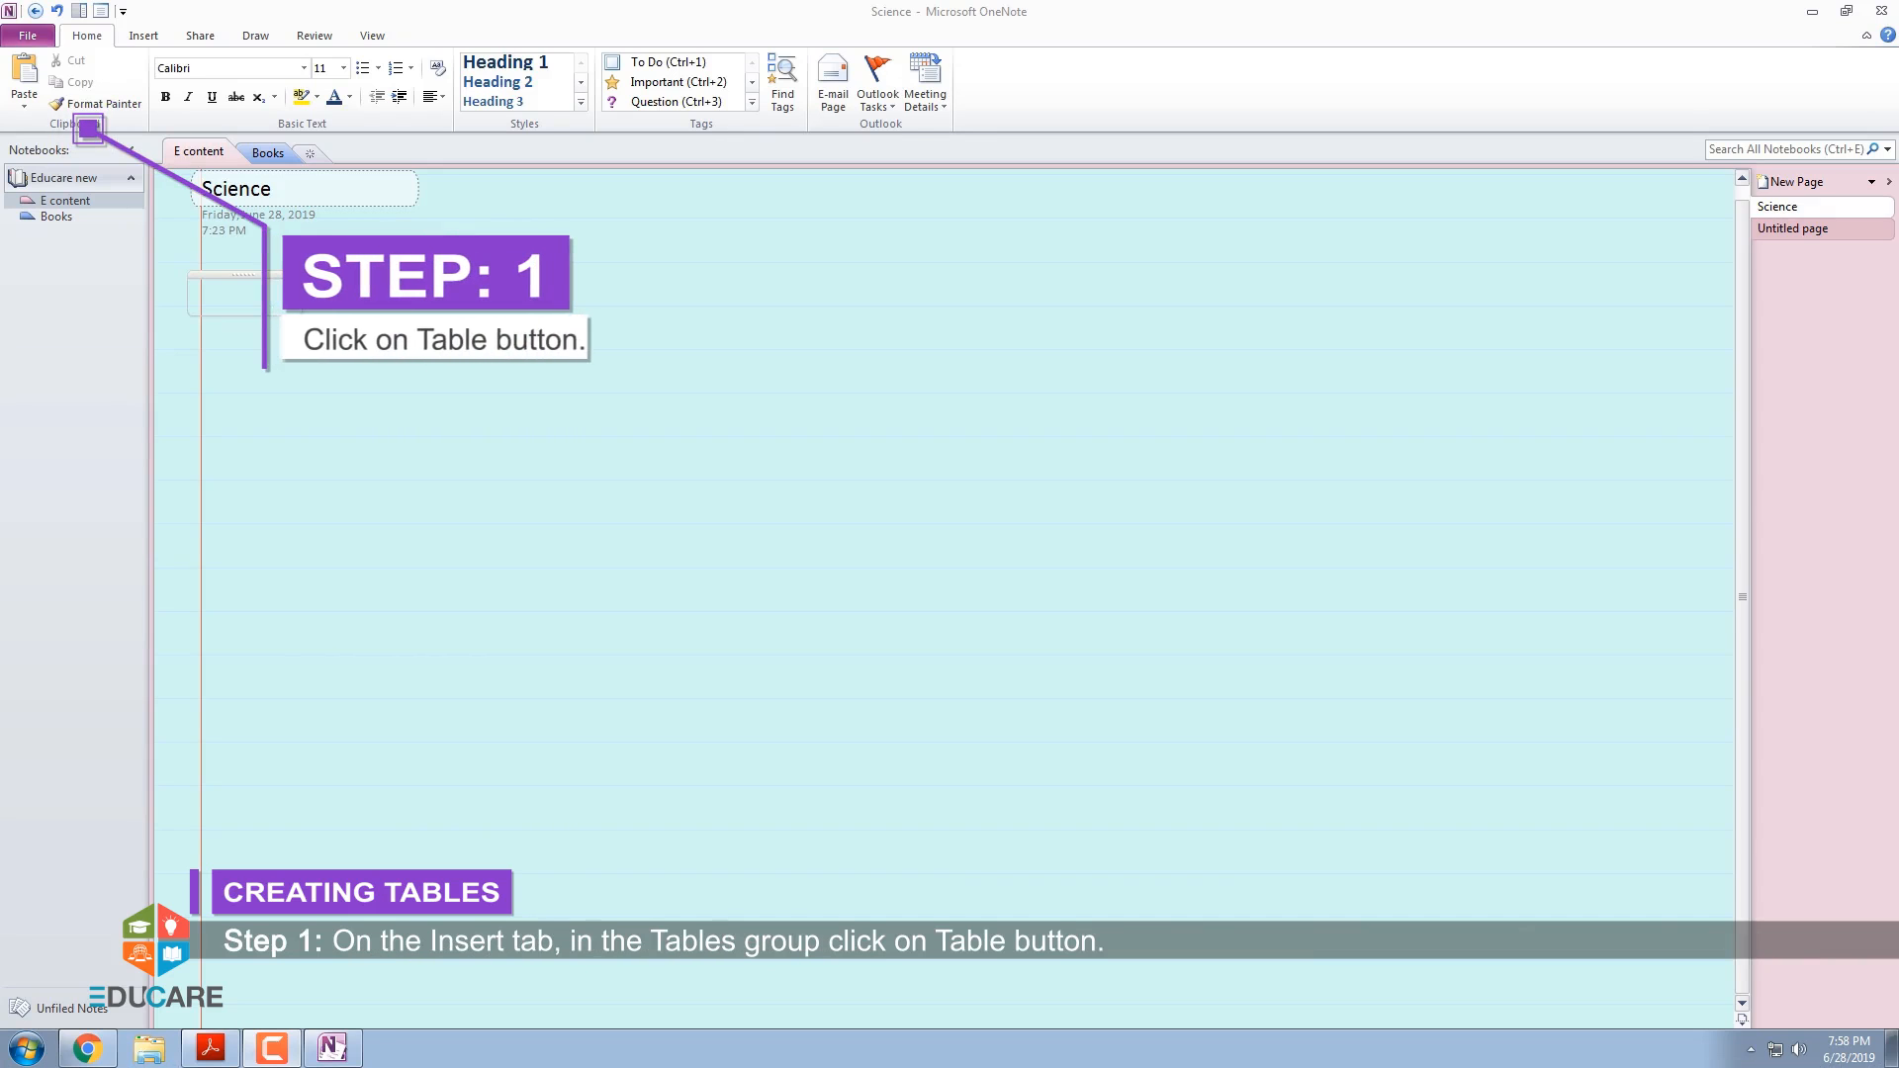
# Step: Insert a table of four columns and one row, and extend it to six columns and two rows
pyautogui.click(141, 37)
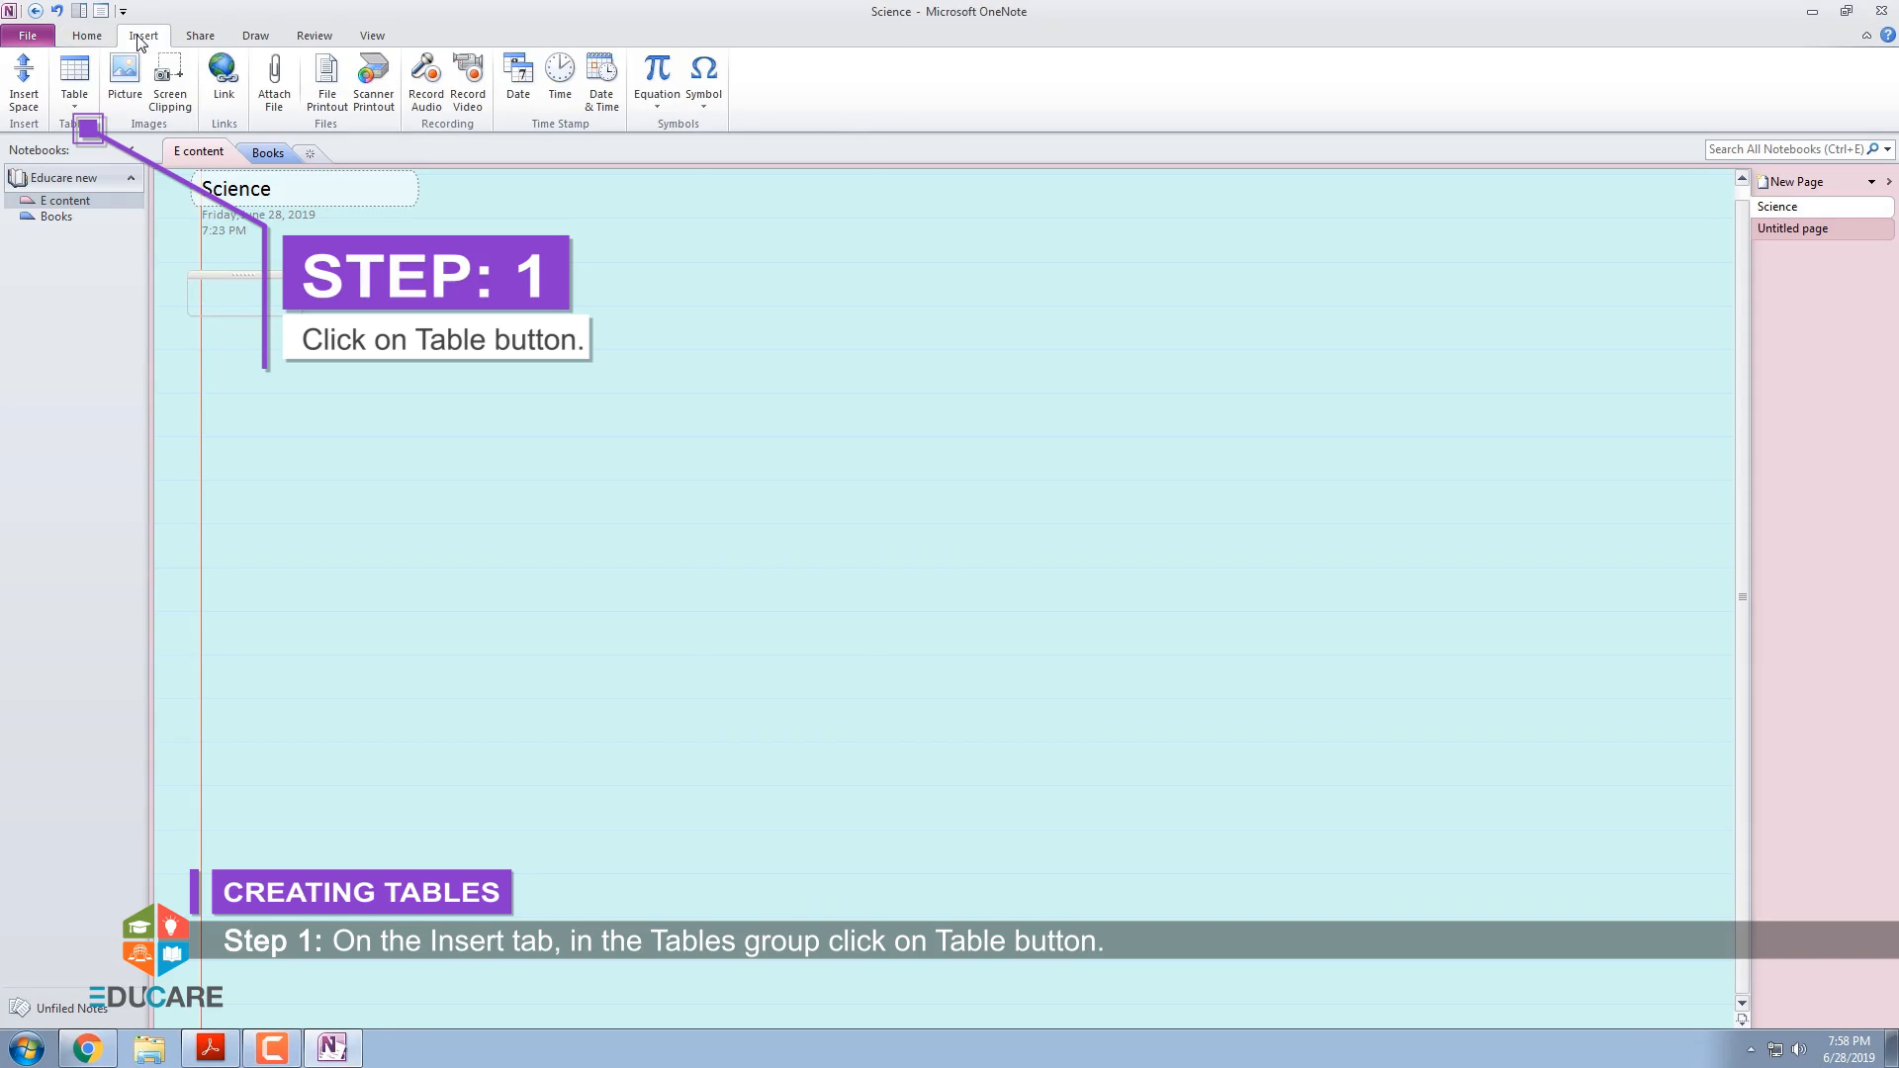
pyautogui.click(77, 114)
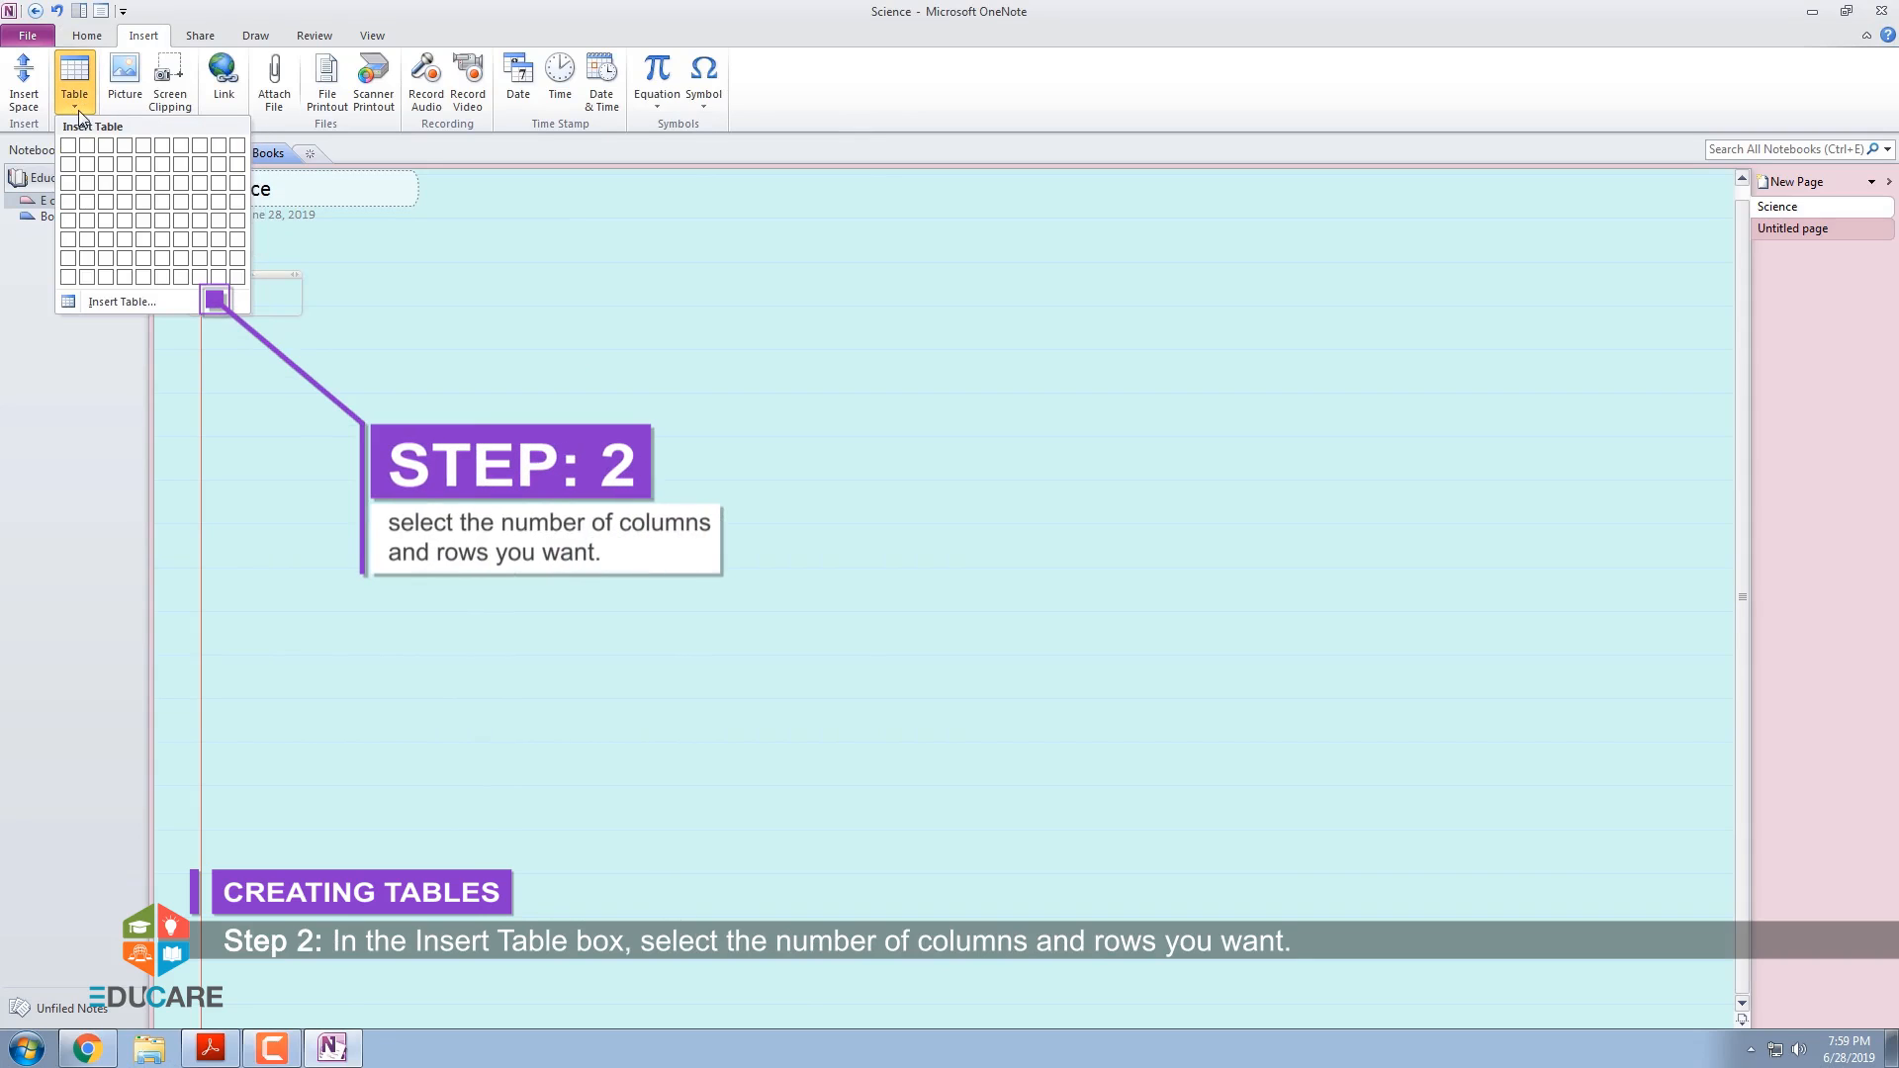
pyautogui.click(123, 147)
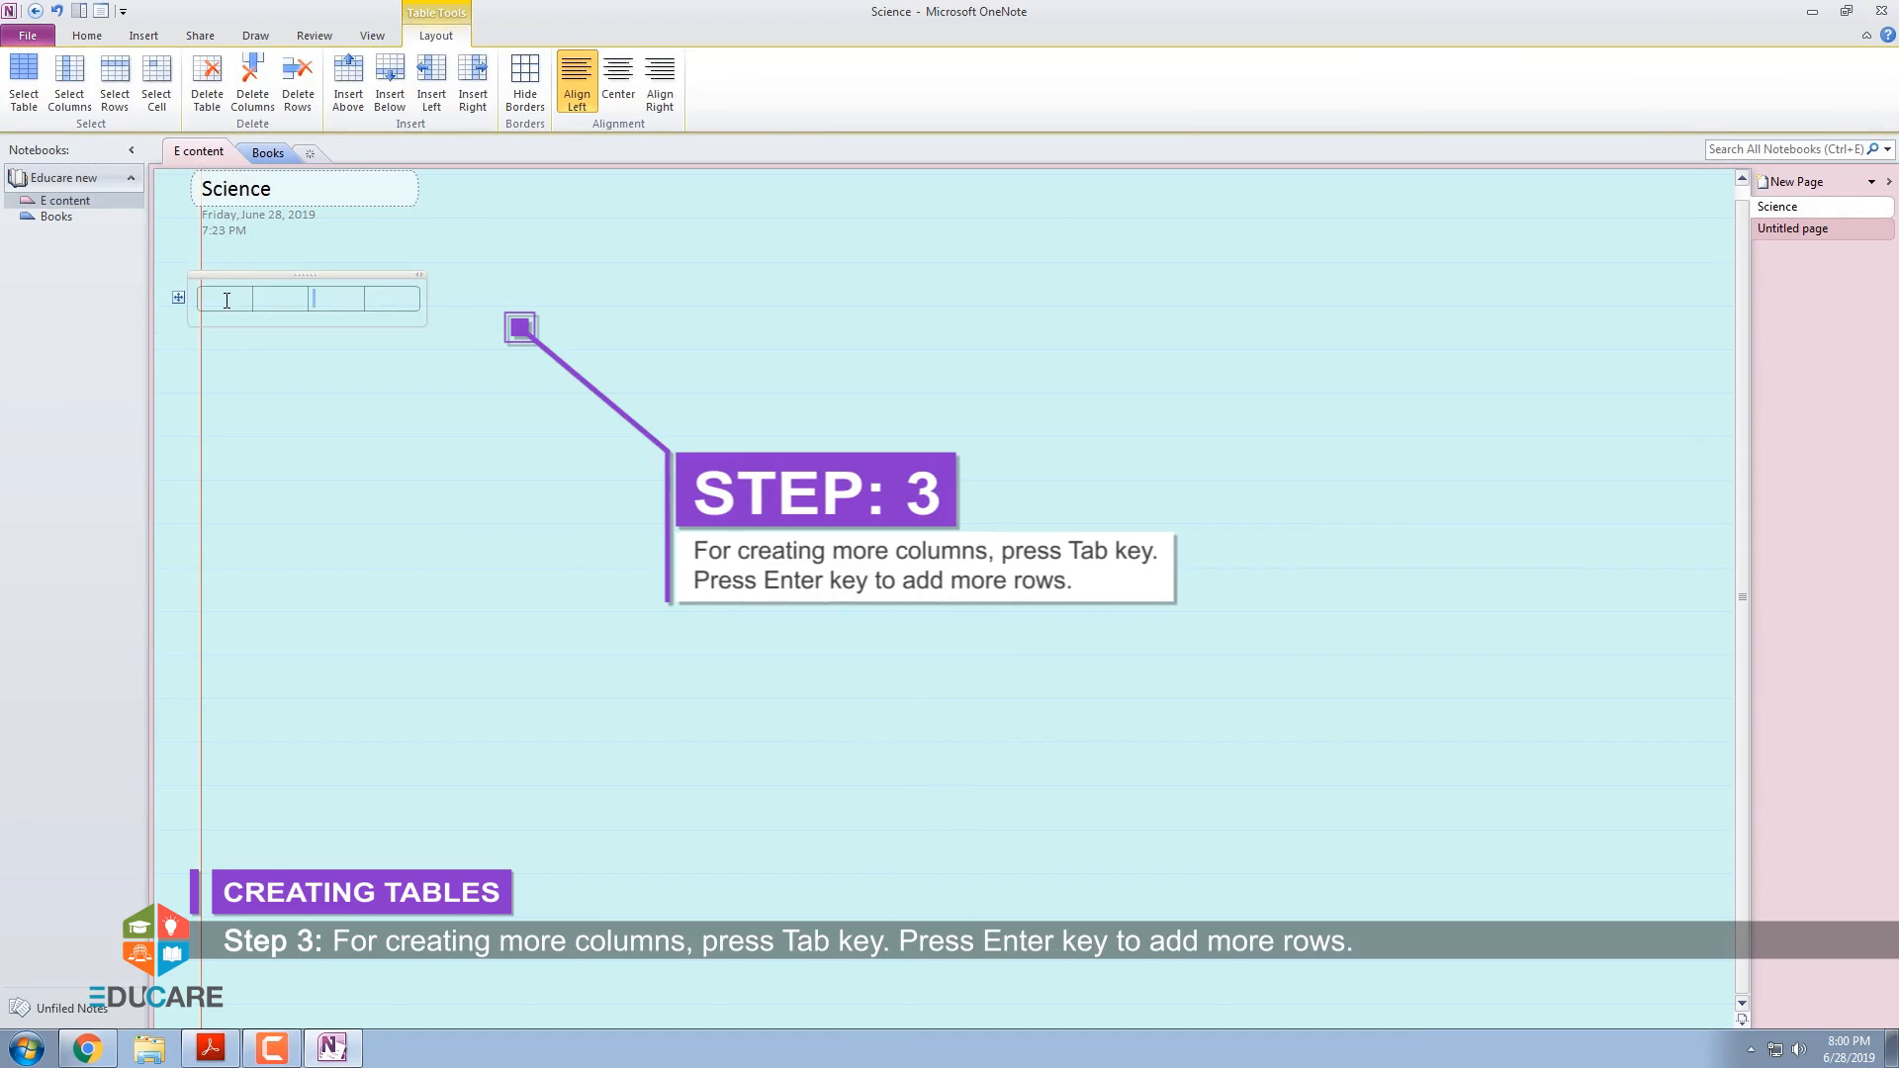
pyautogui.press('Tab')
pyautogui.press('Tab')
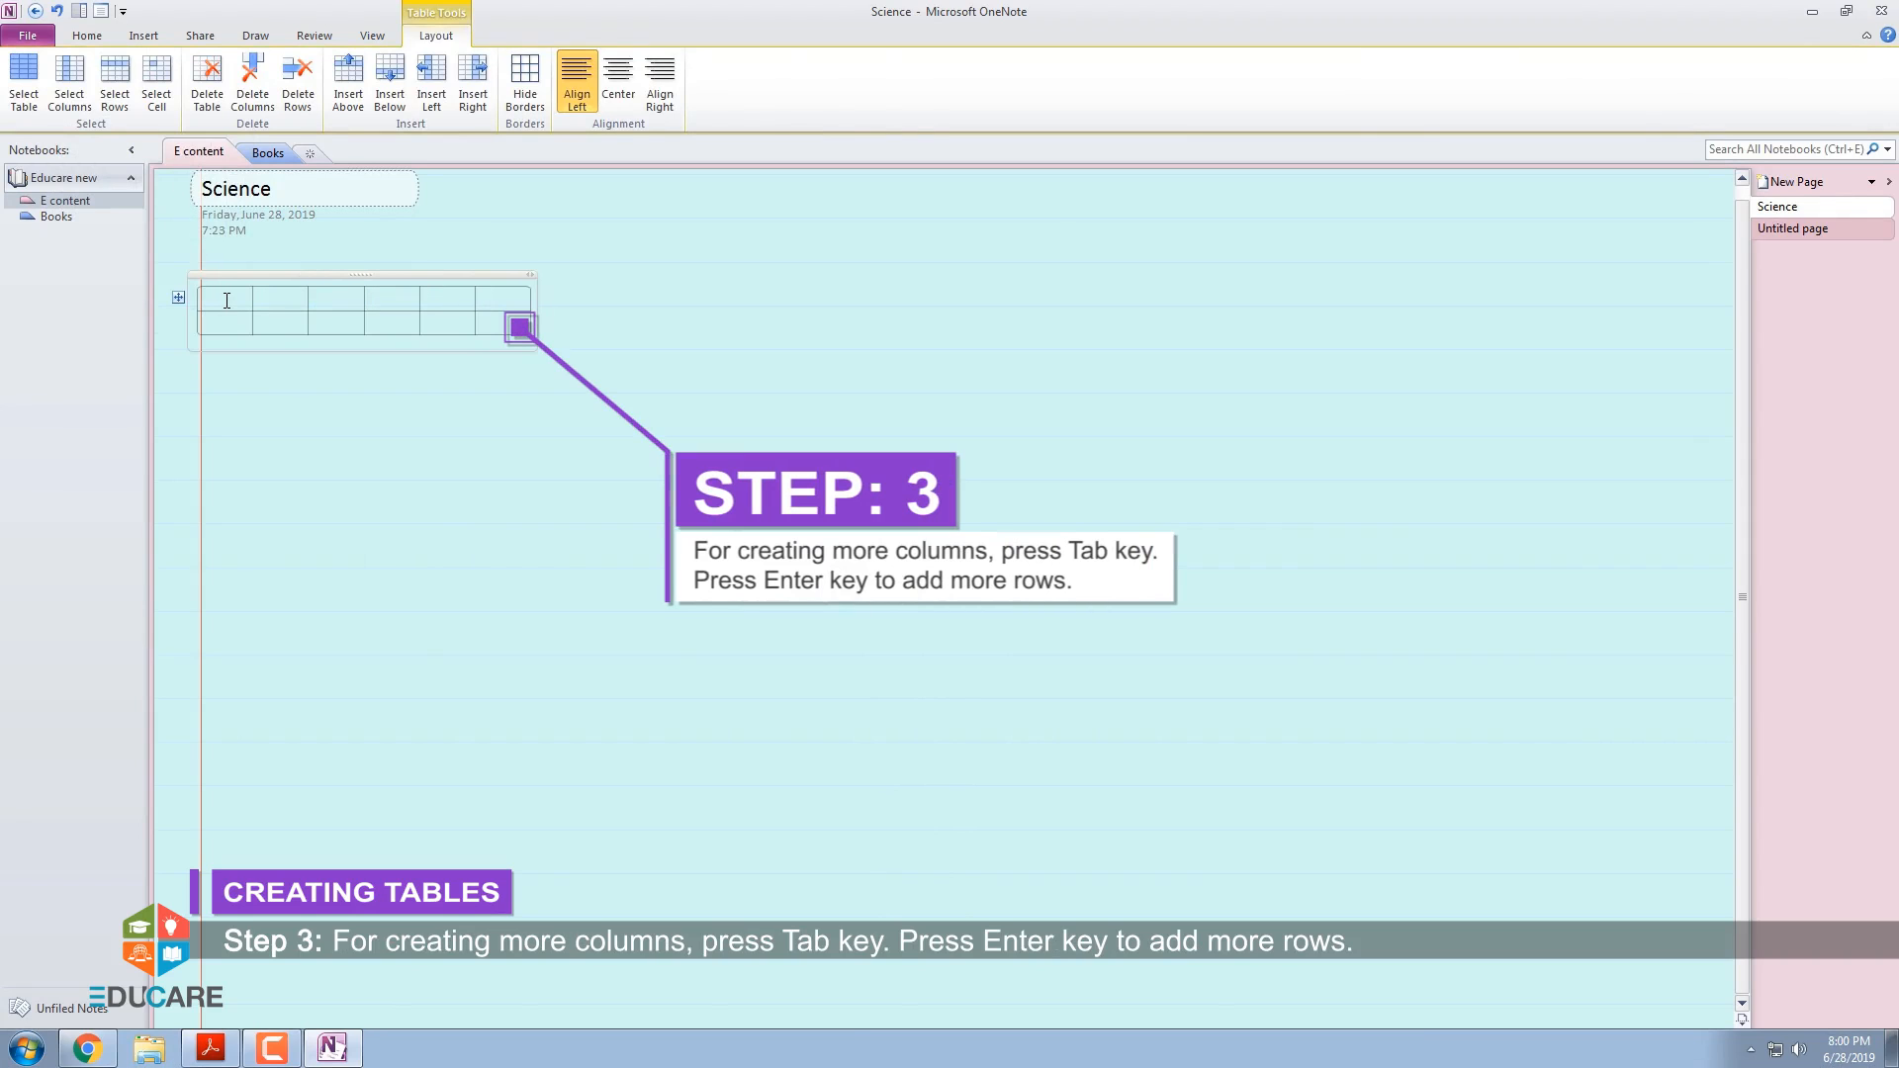
pyautogui.press('Return')
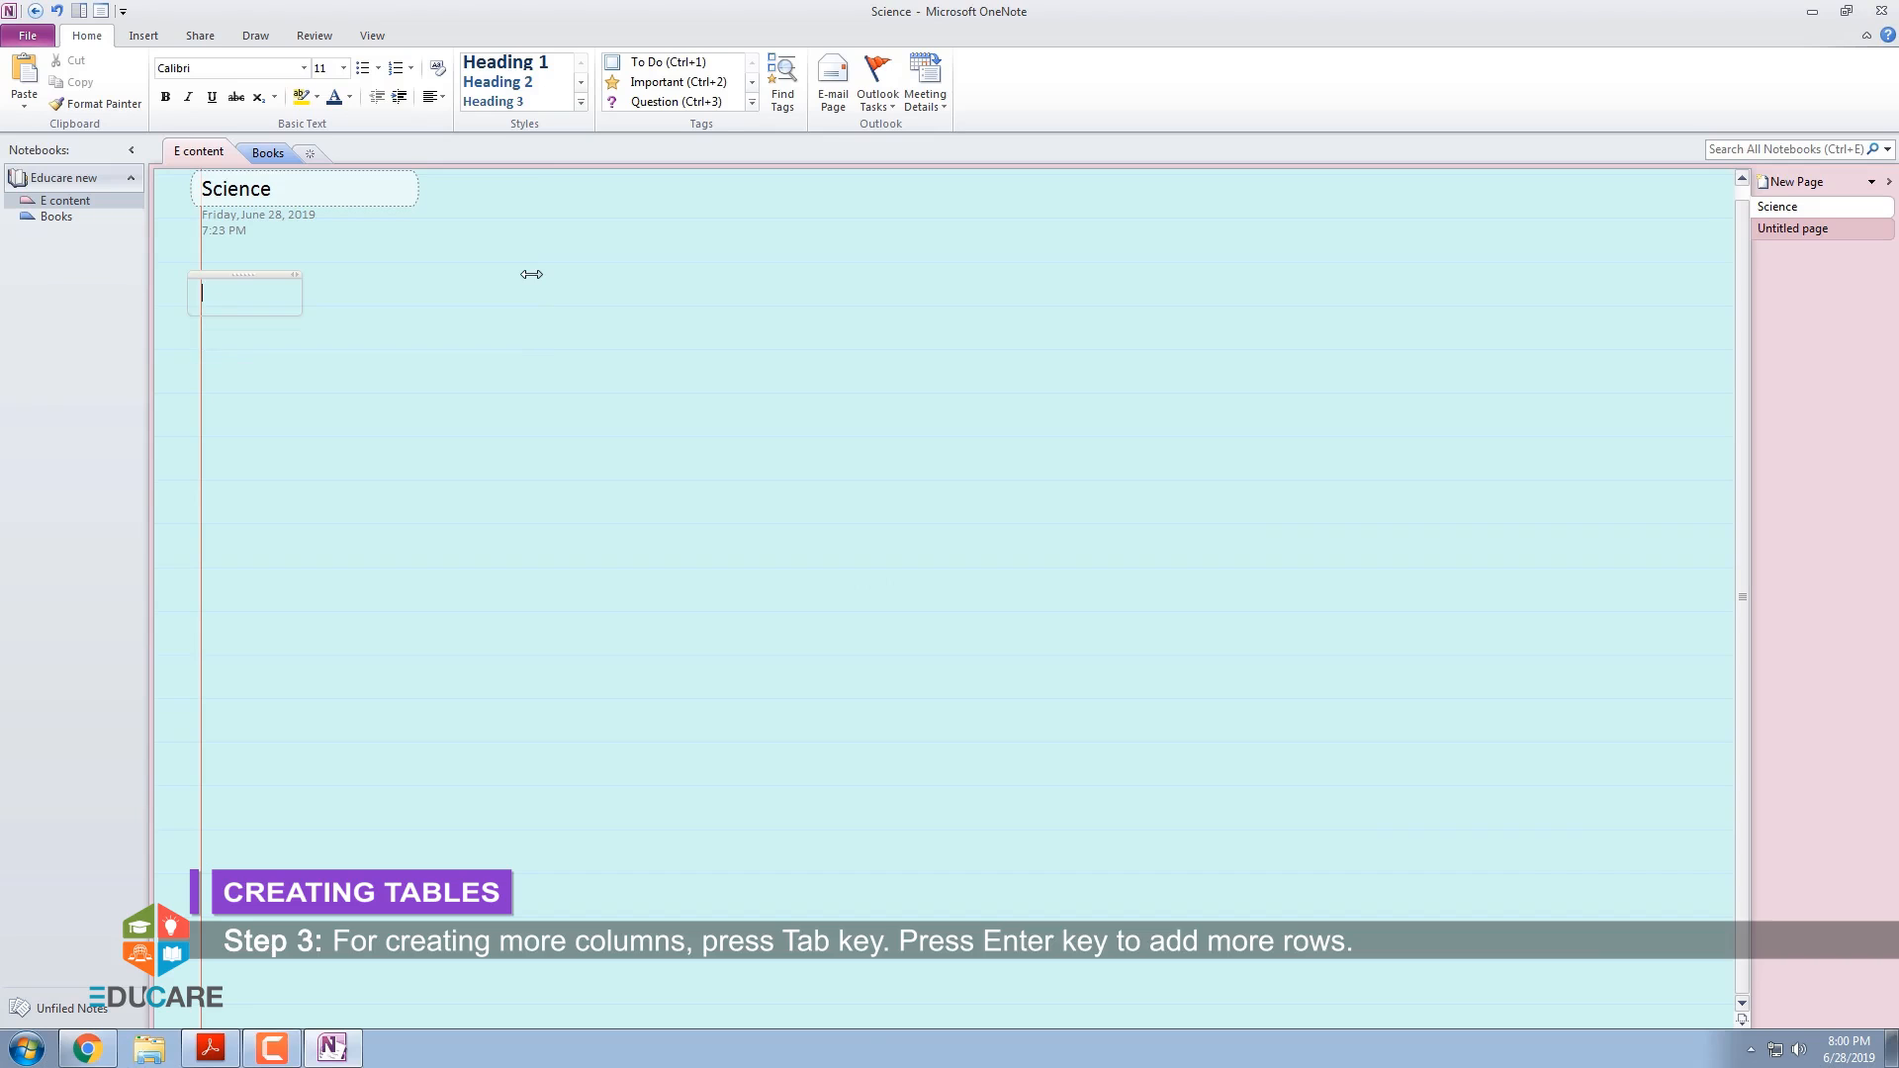
# Step: Insert a table below the Science page's title by specifying 4 columns and 1 row in the table size settings
pyautogui.click(208, 343)
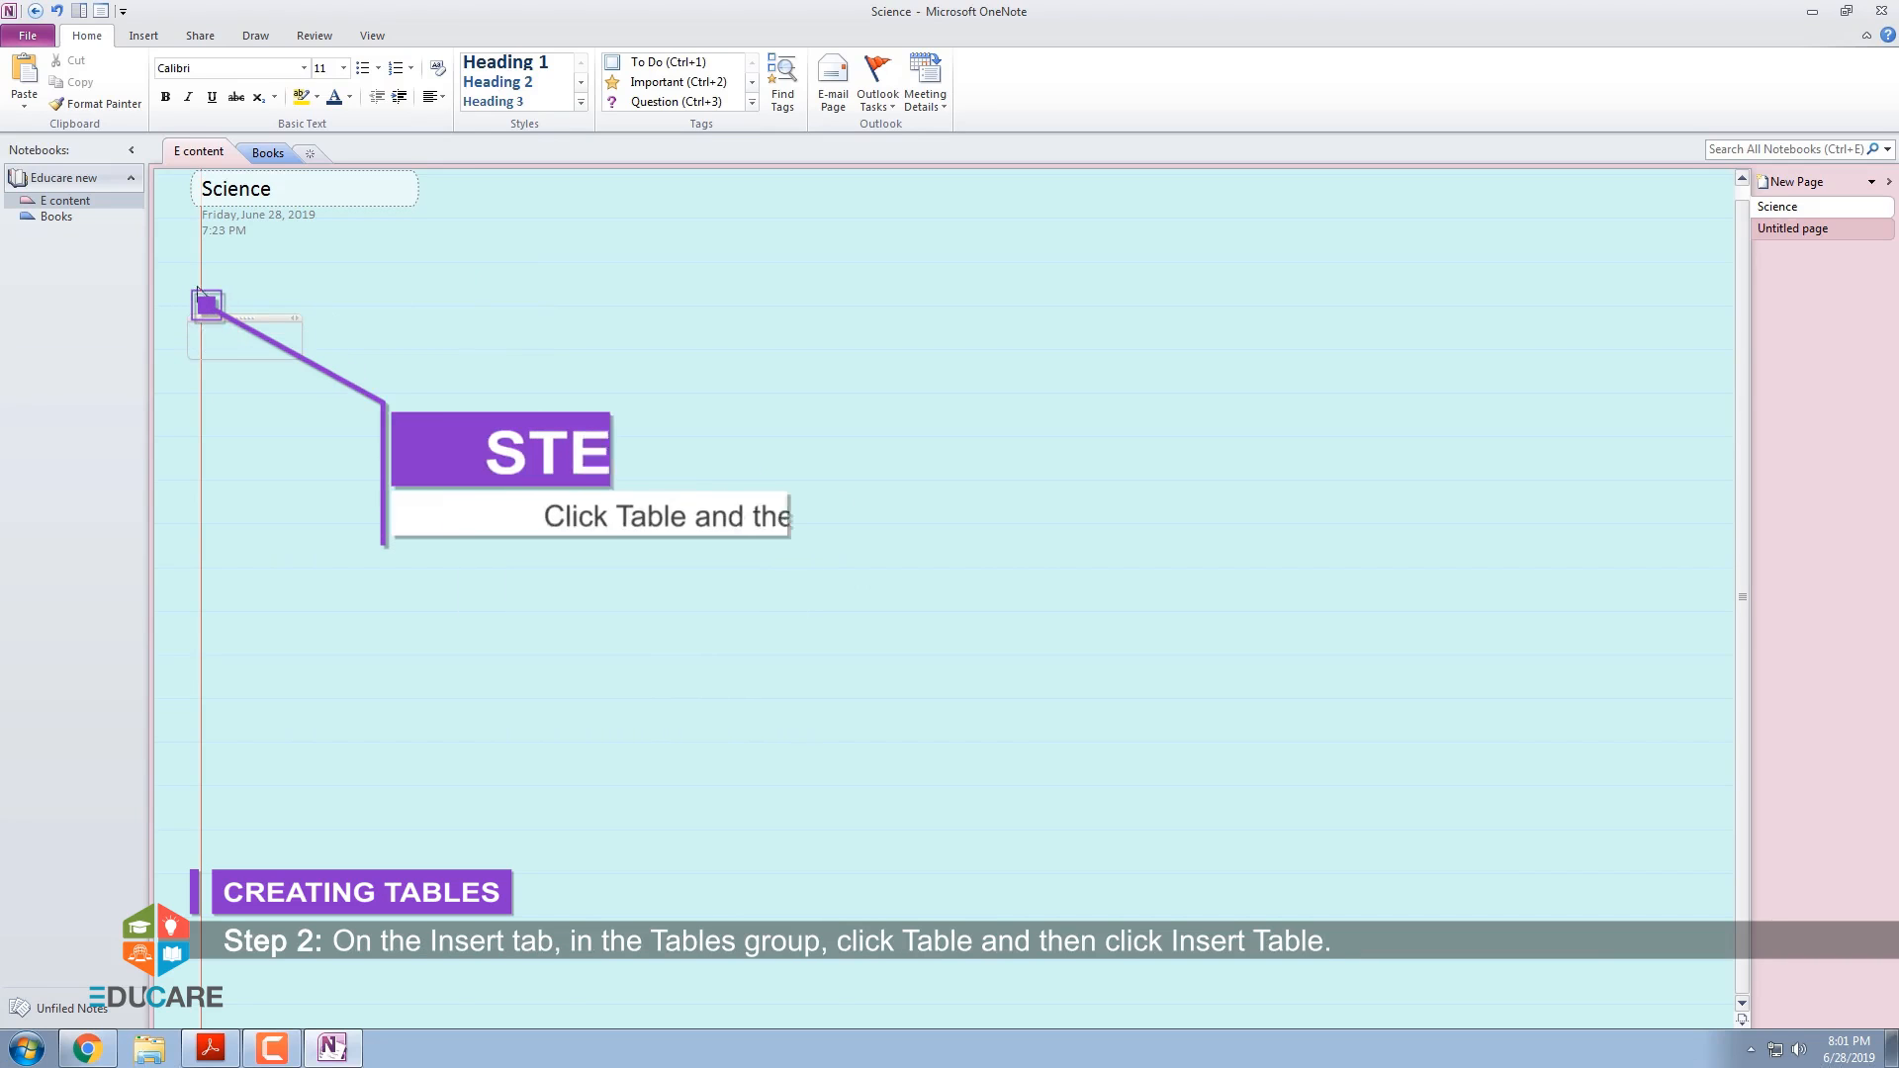
pyautogui.click(143, 39)
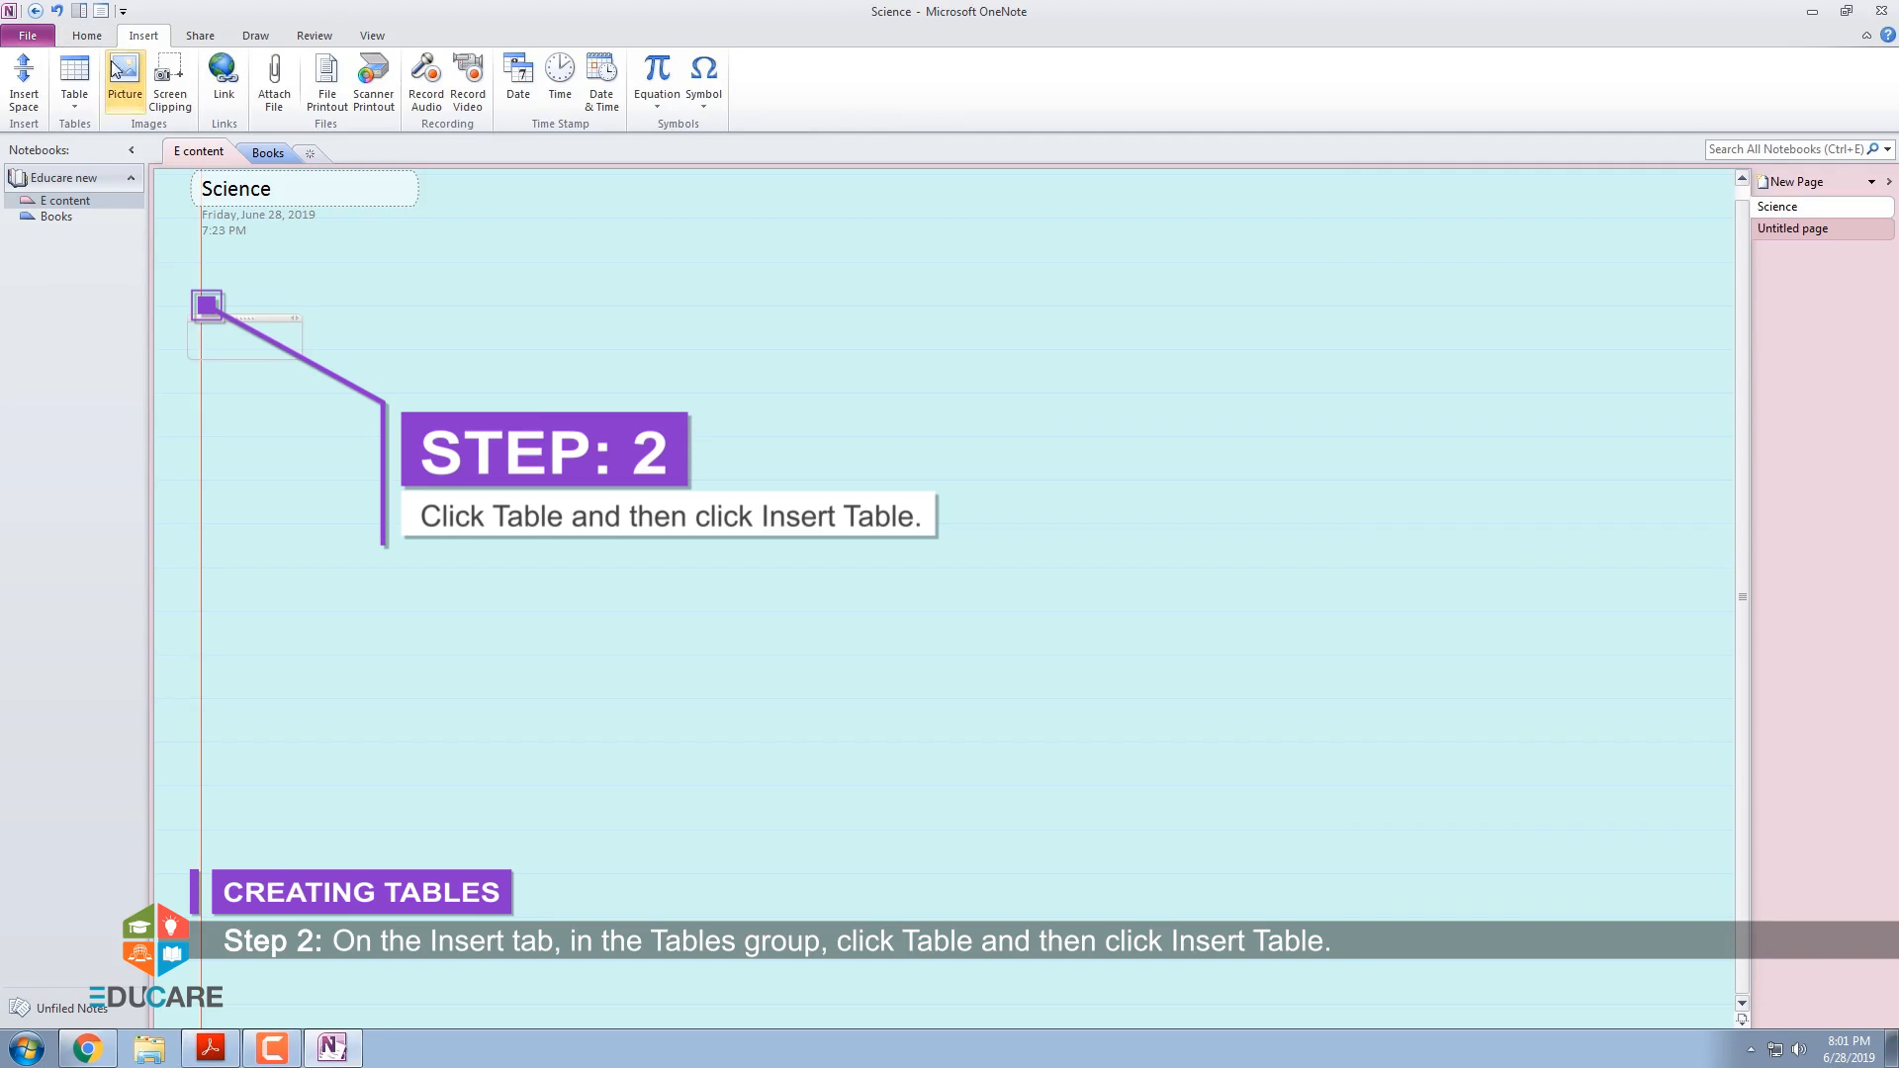
pyautogui.click(77, 103)
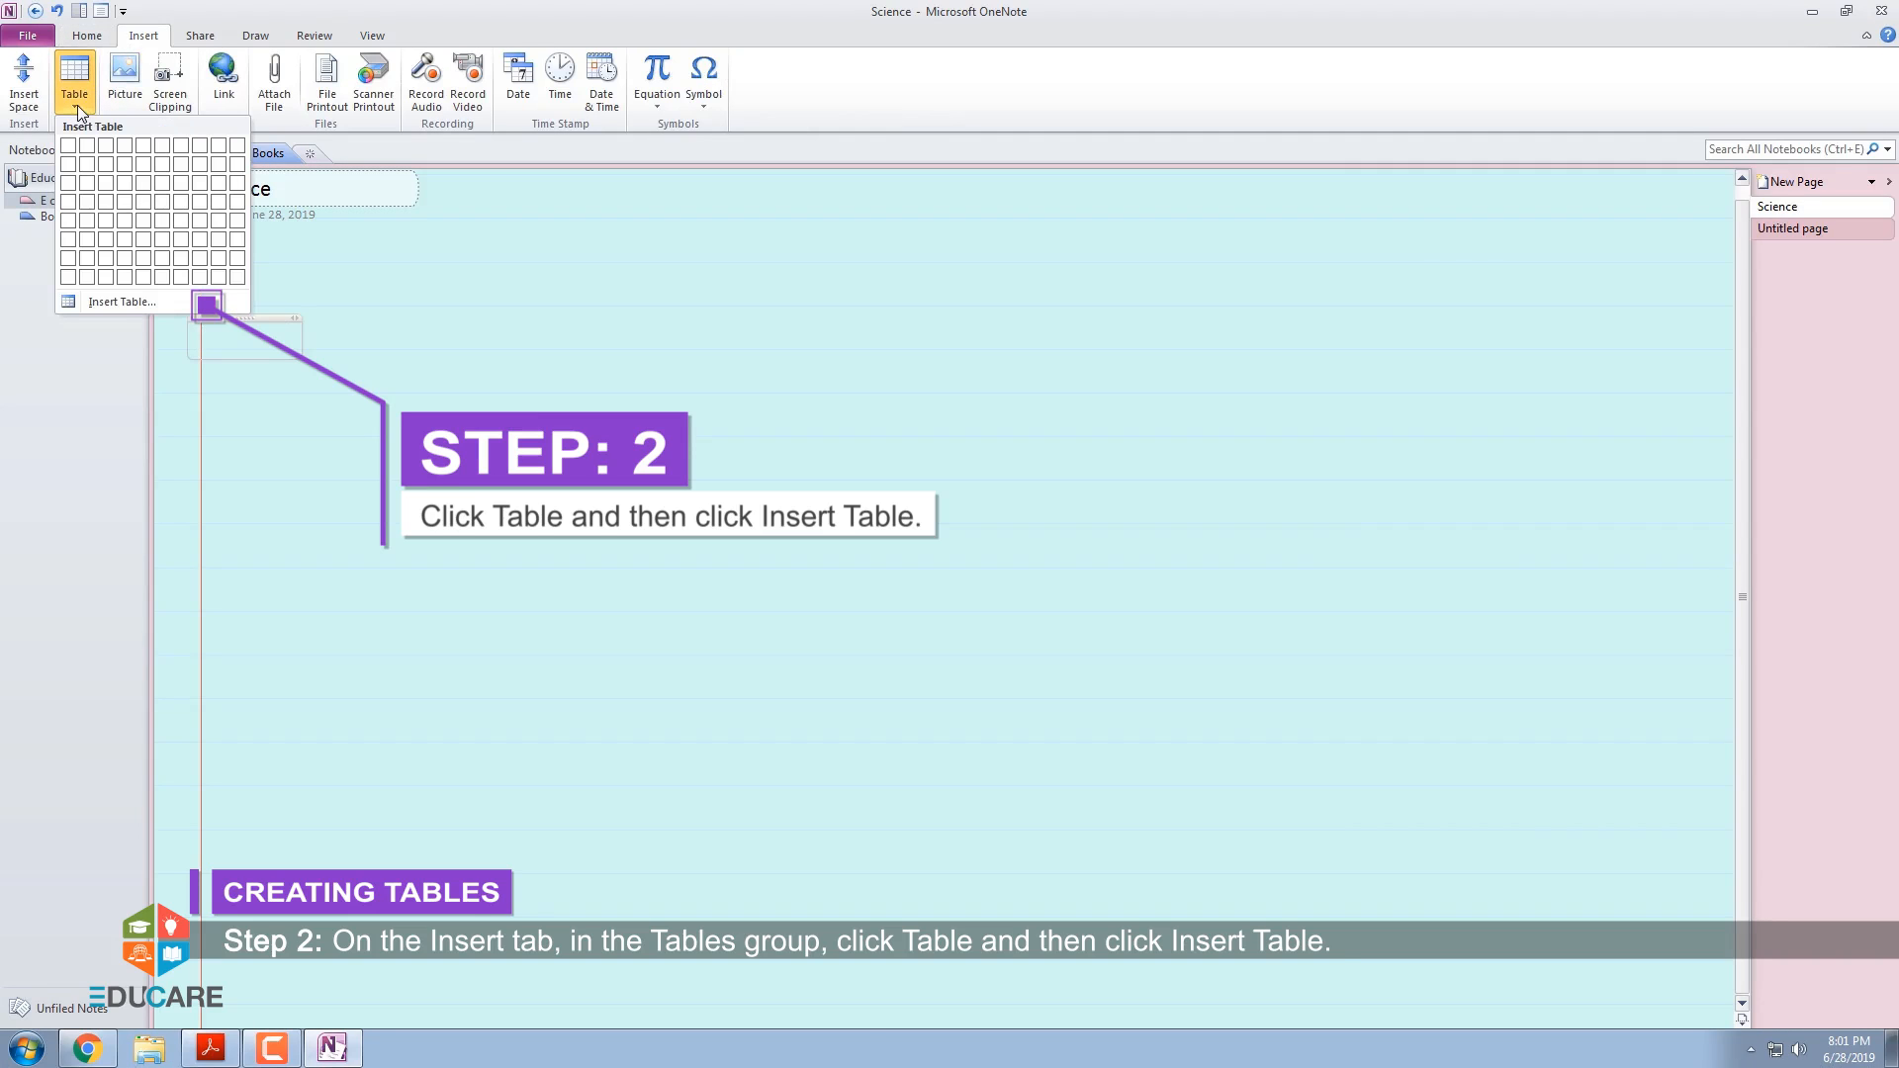
pyautogui.click(111, 300)
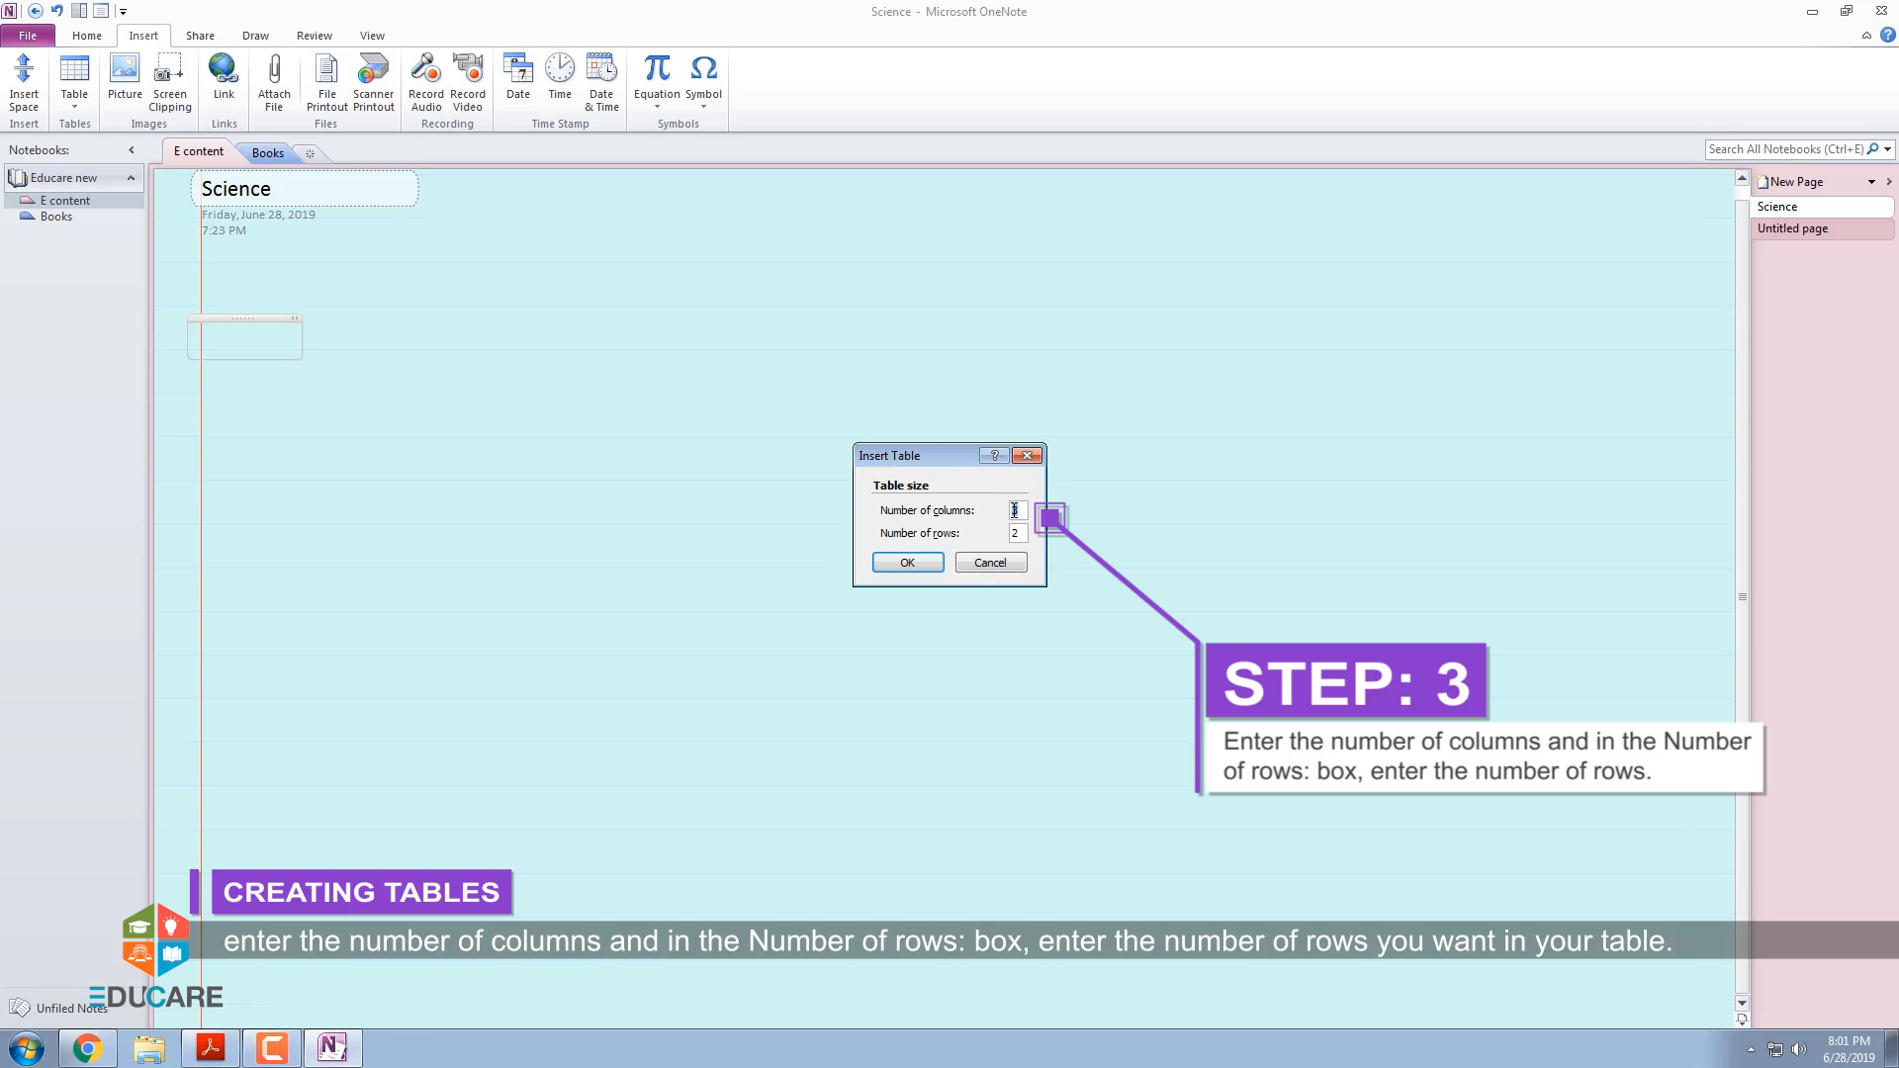
pyautogui.write('4')
pyautogui.write('1')
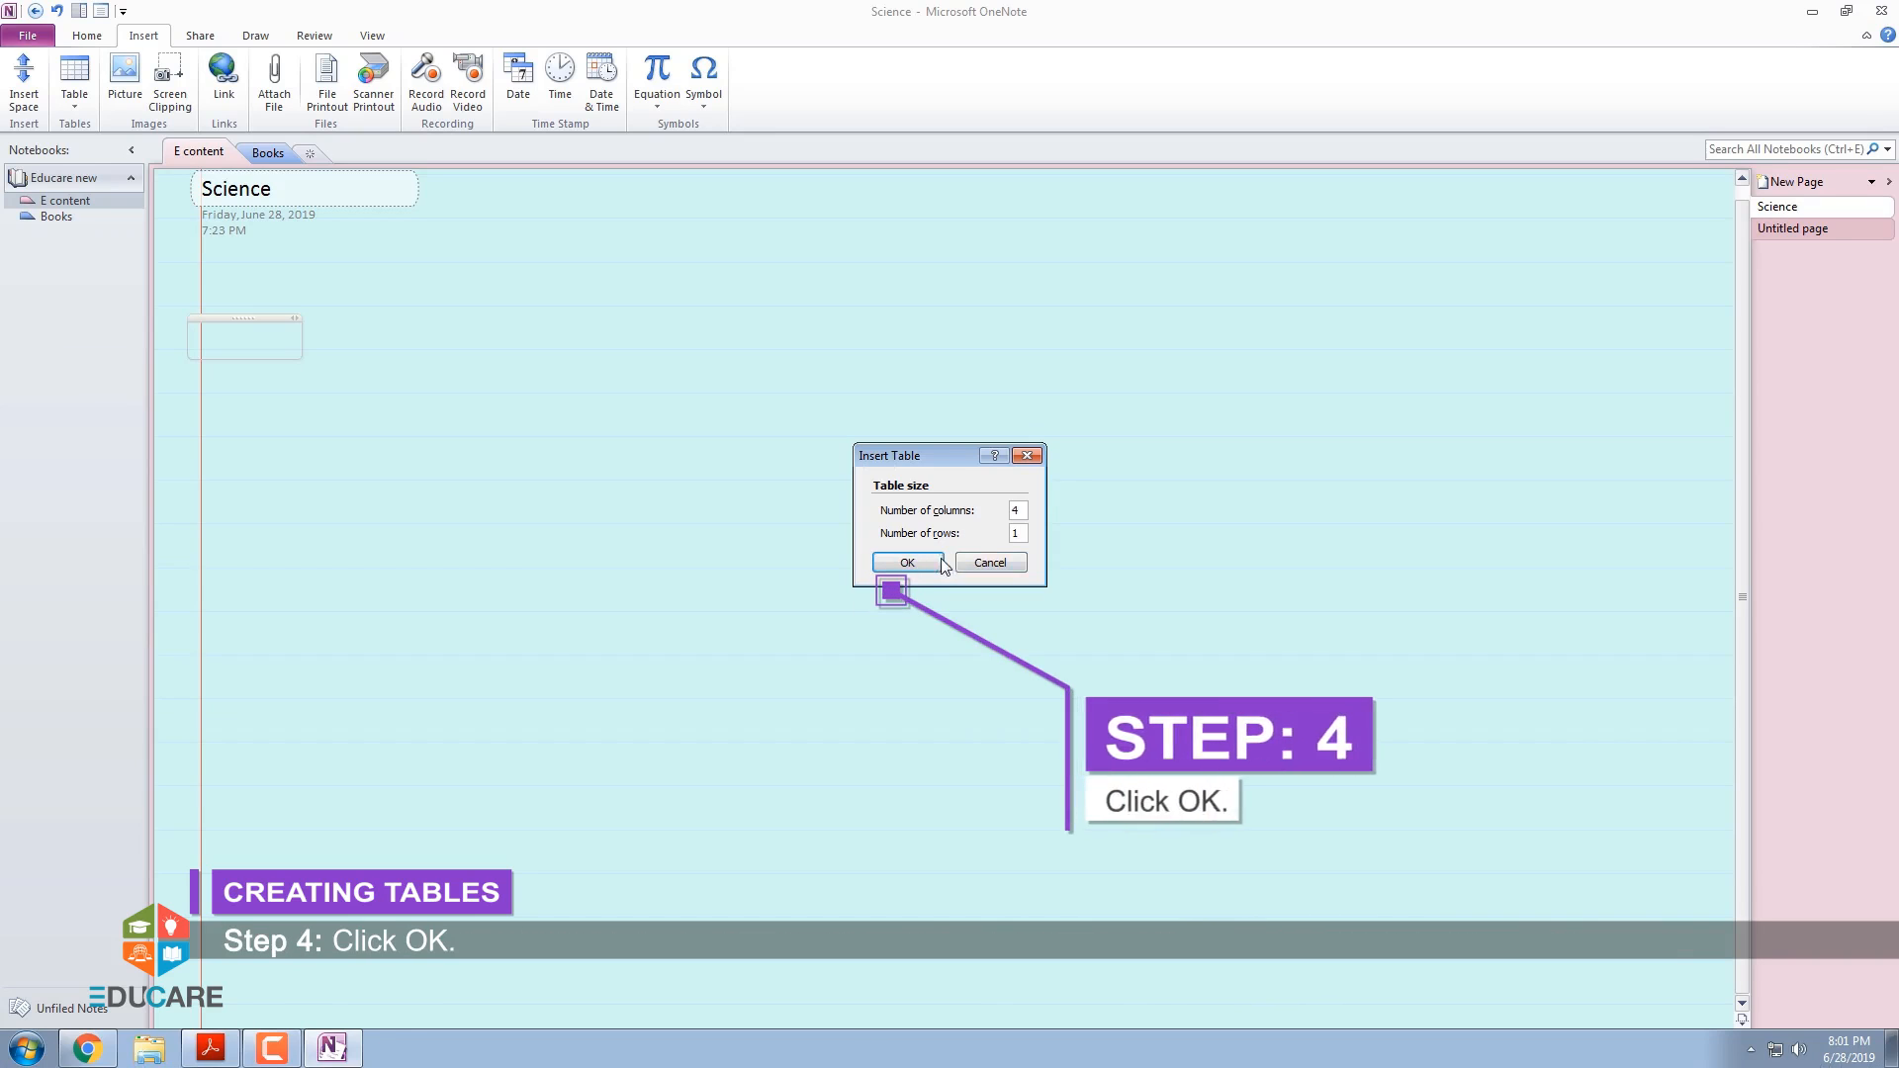
pyautogui.click(907, 563)
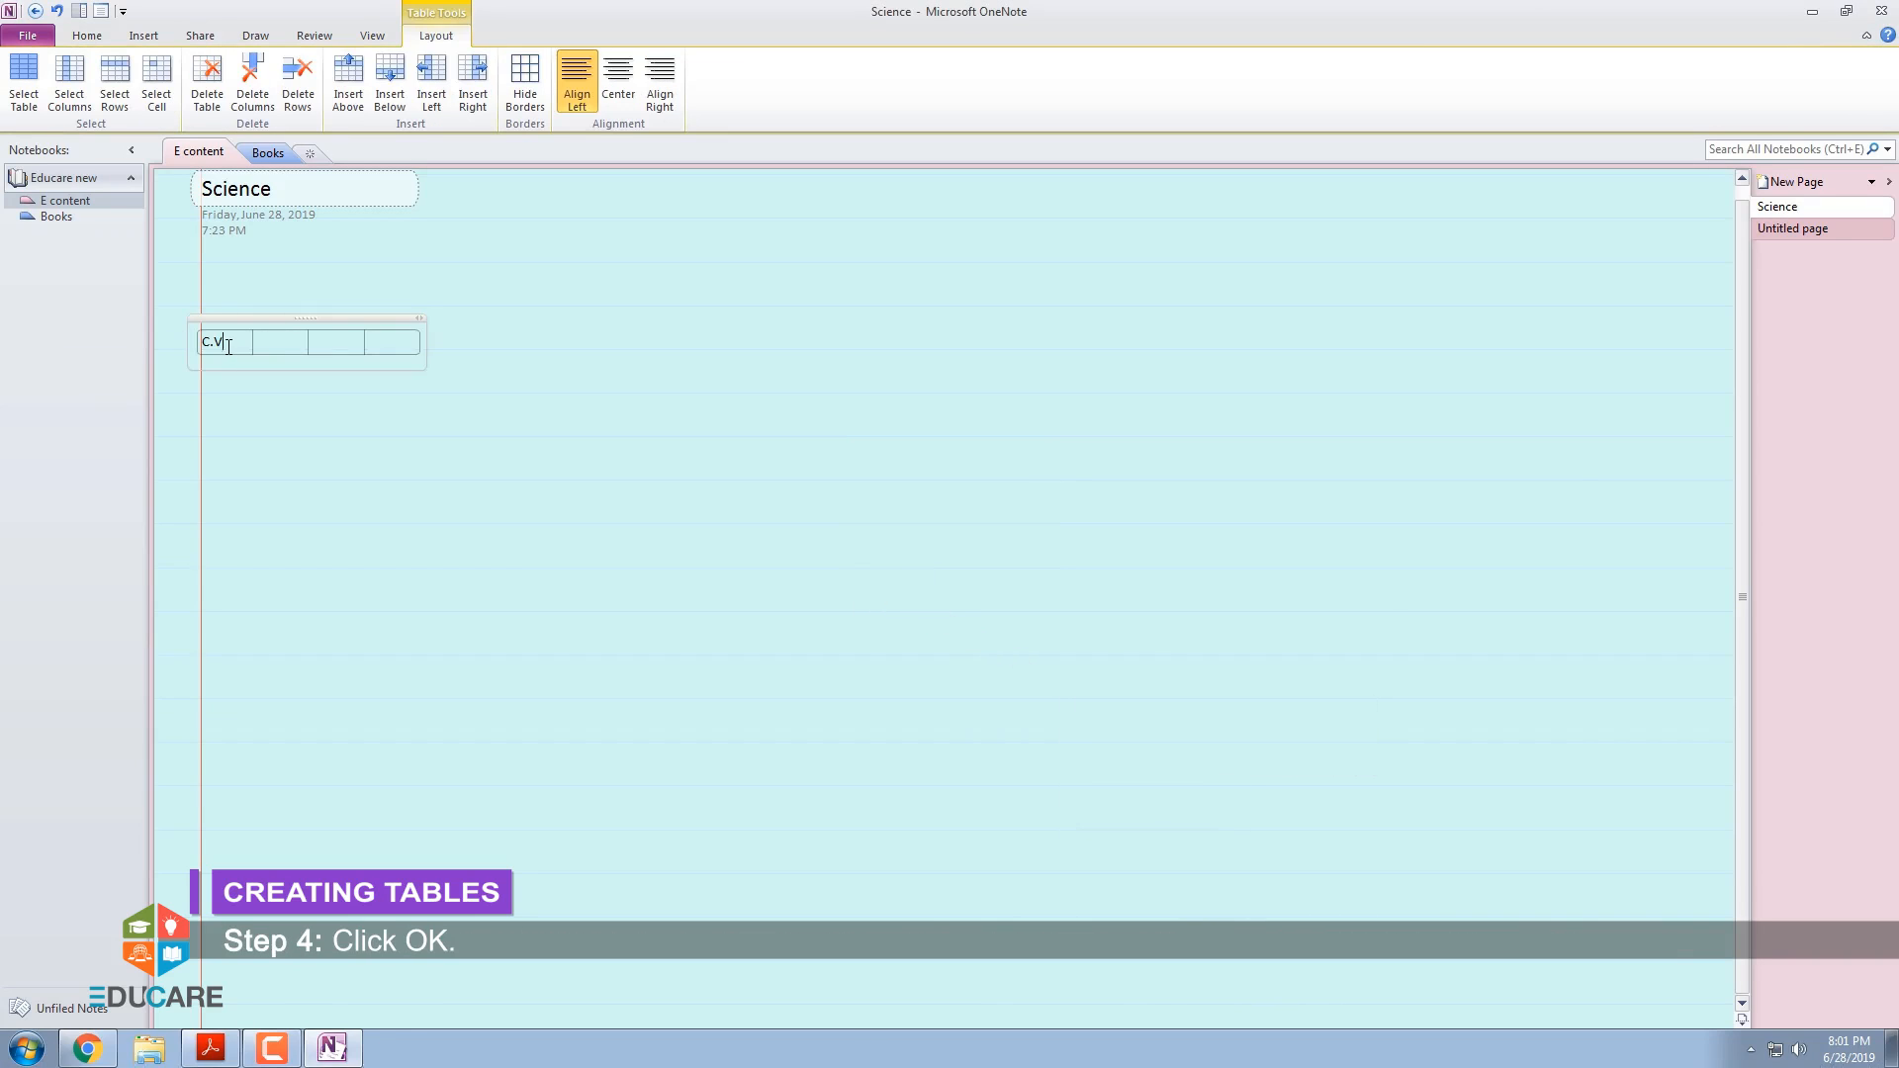
# Step: Fill the table's cells with C.V. Raman, Albert Einstein, Isaac Newton and Stephen Hawking, correcting the spelling of Einstein
pyautogui.write('Albert Einstein')
pyautogui.rightClick(358, 336)
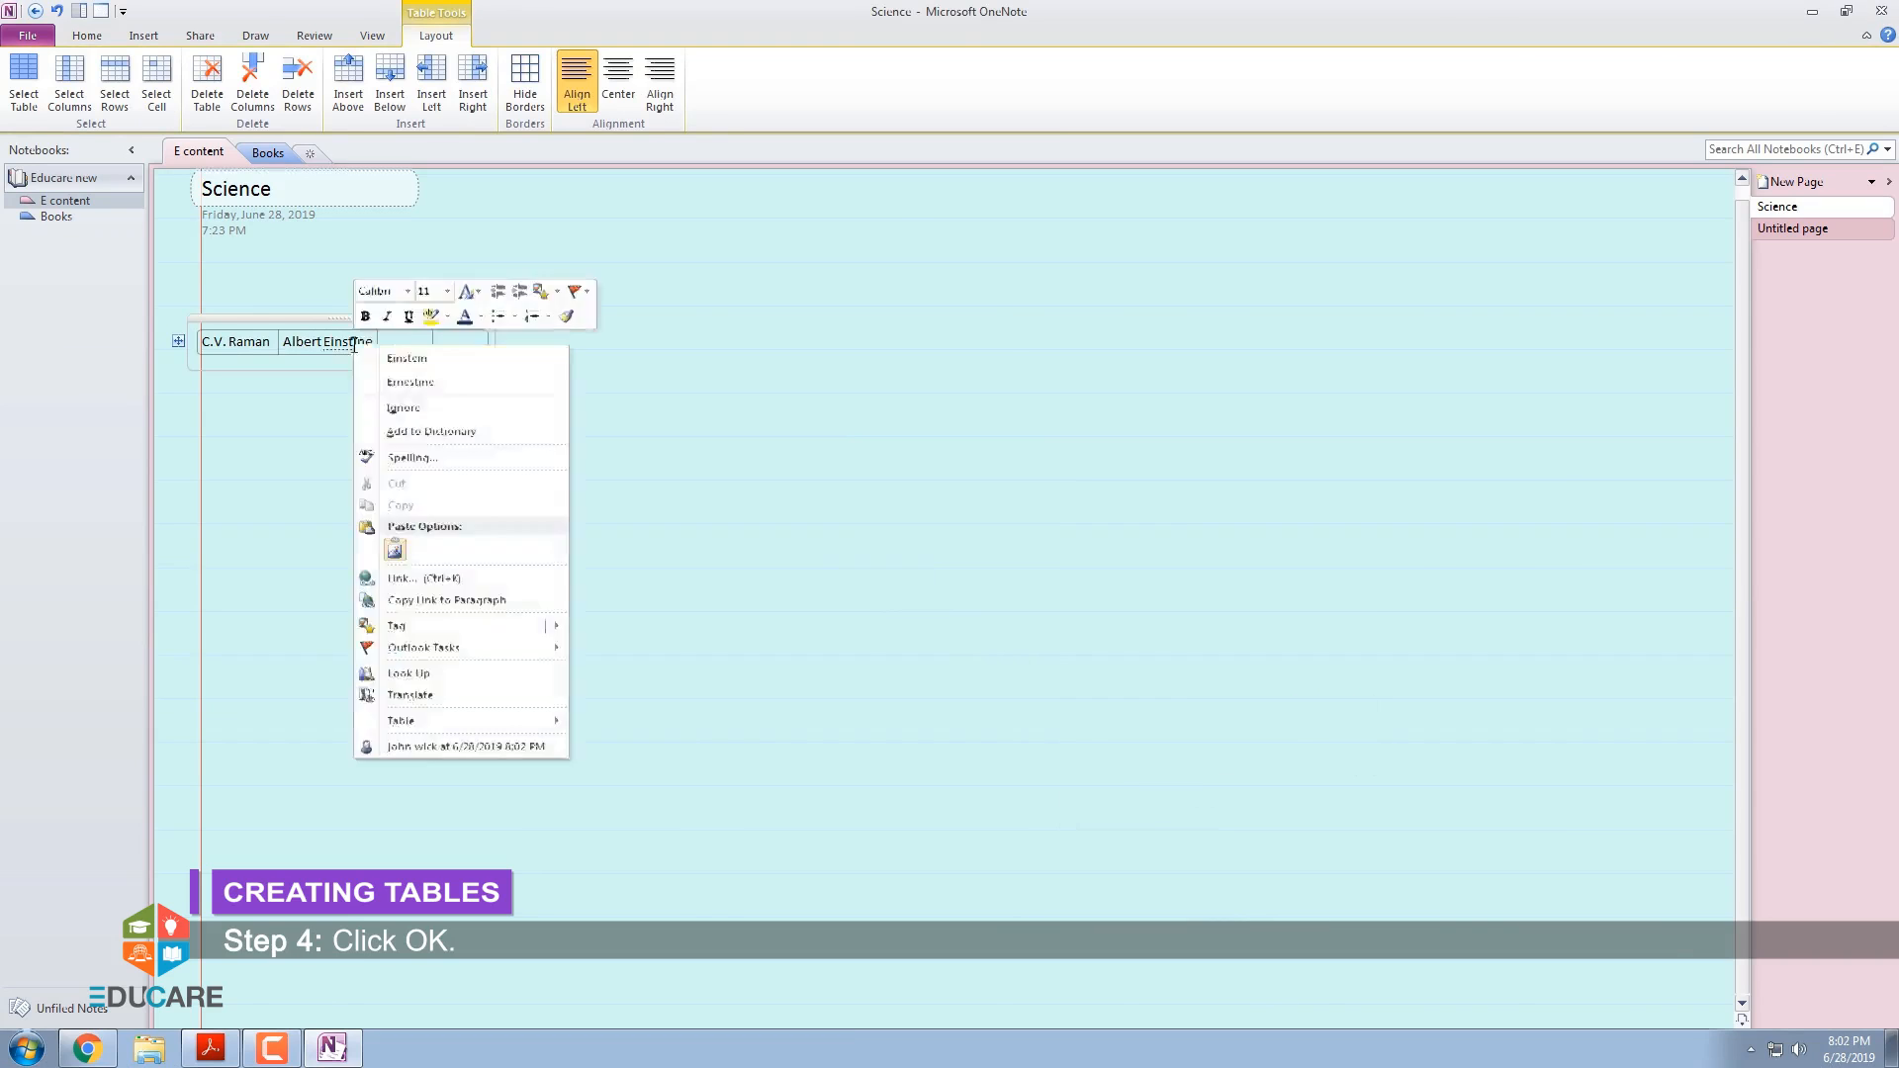
pyautogui.click(396, 347)
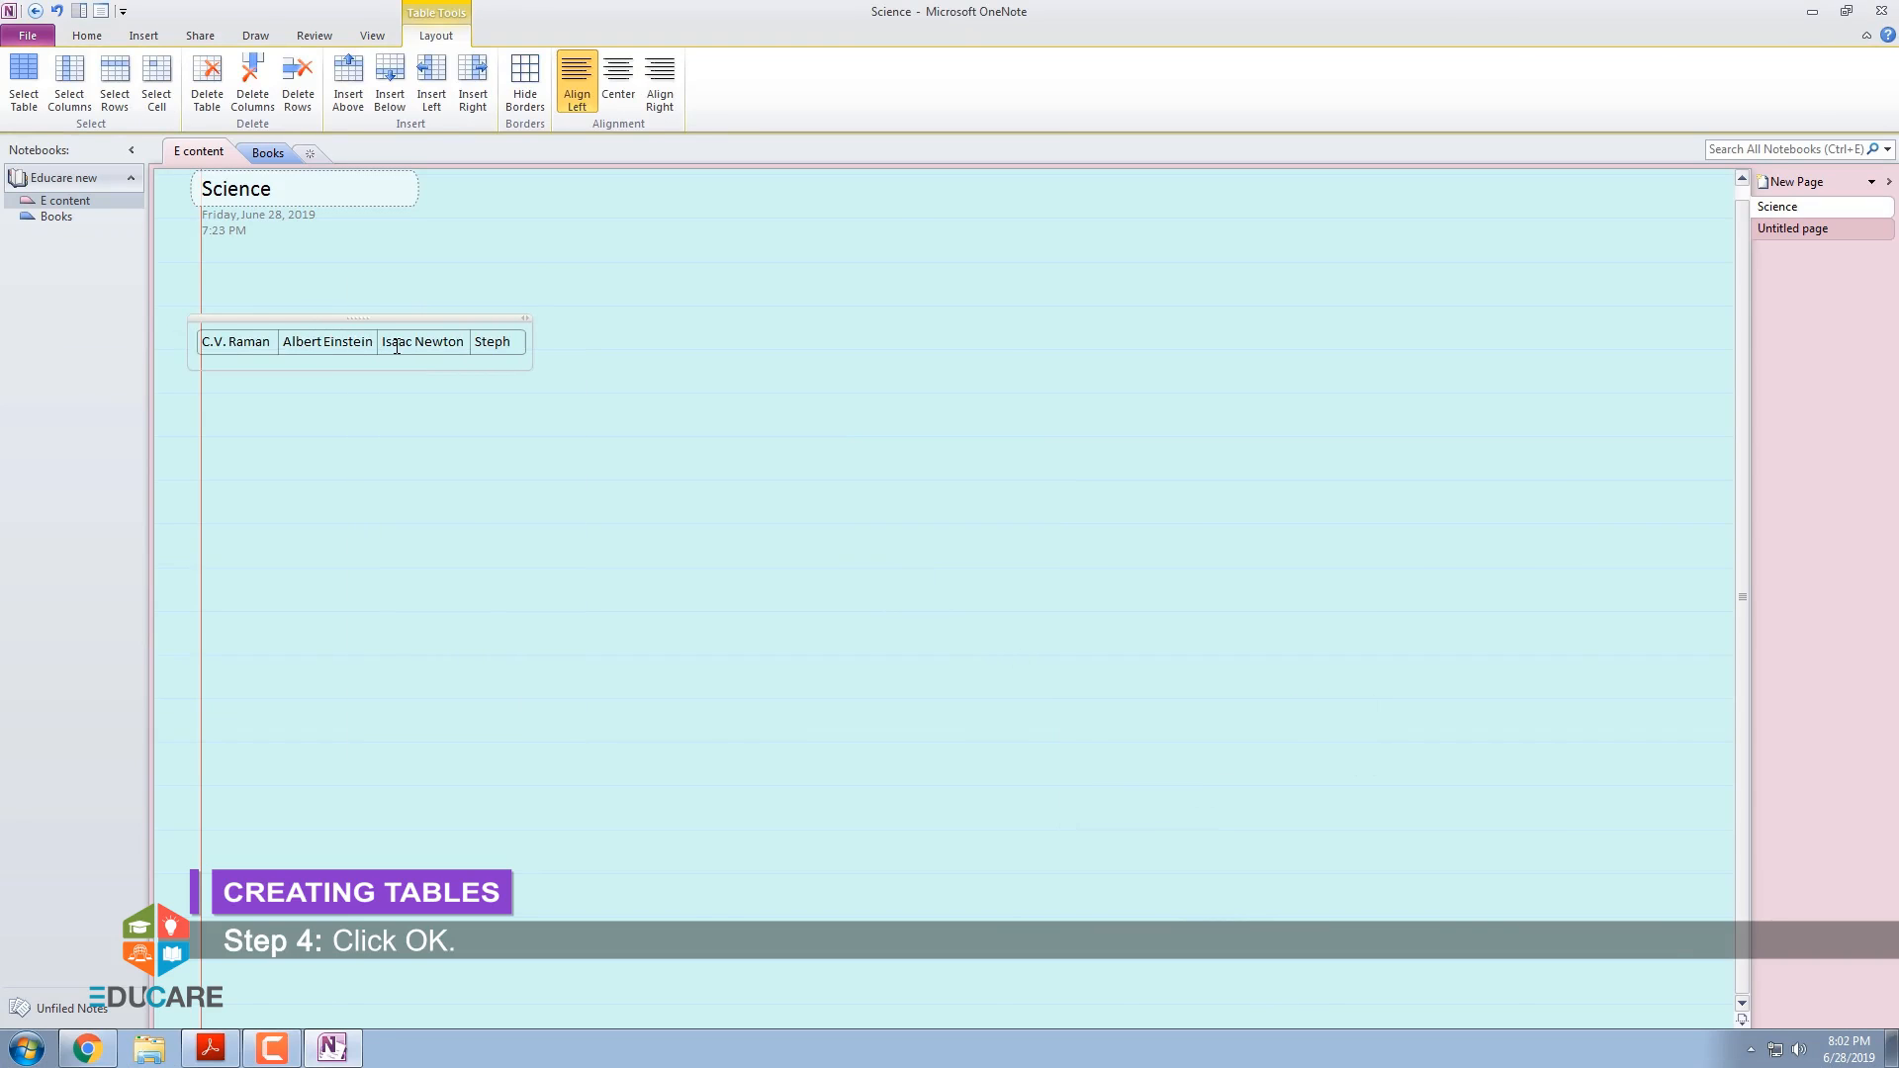
pyautogui.write('Stephen Hawking')
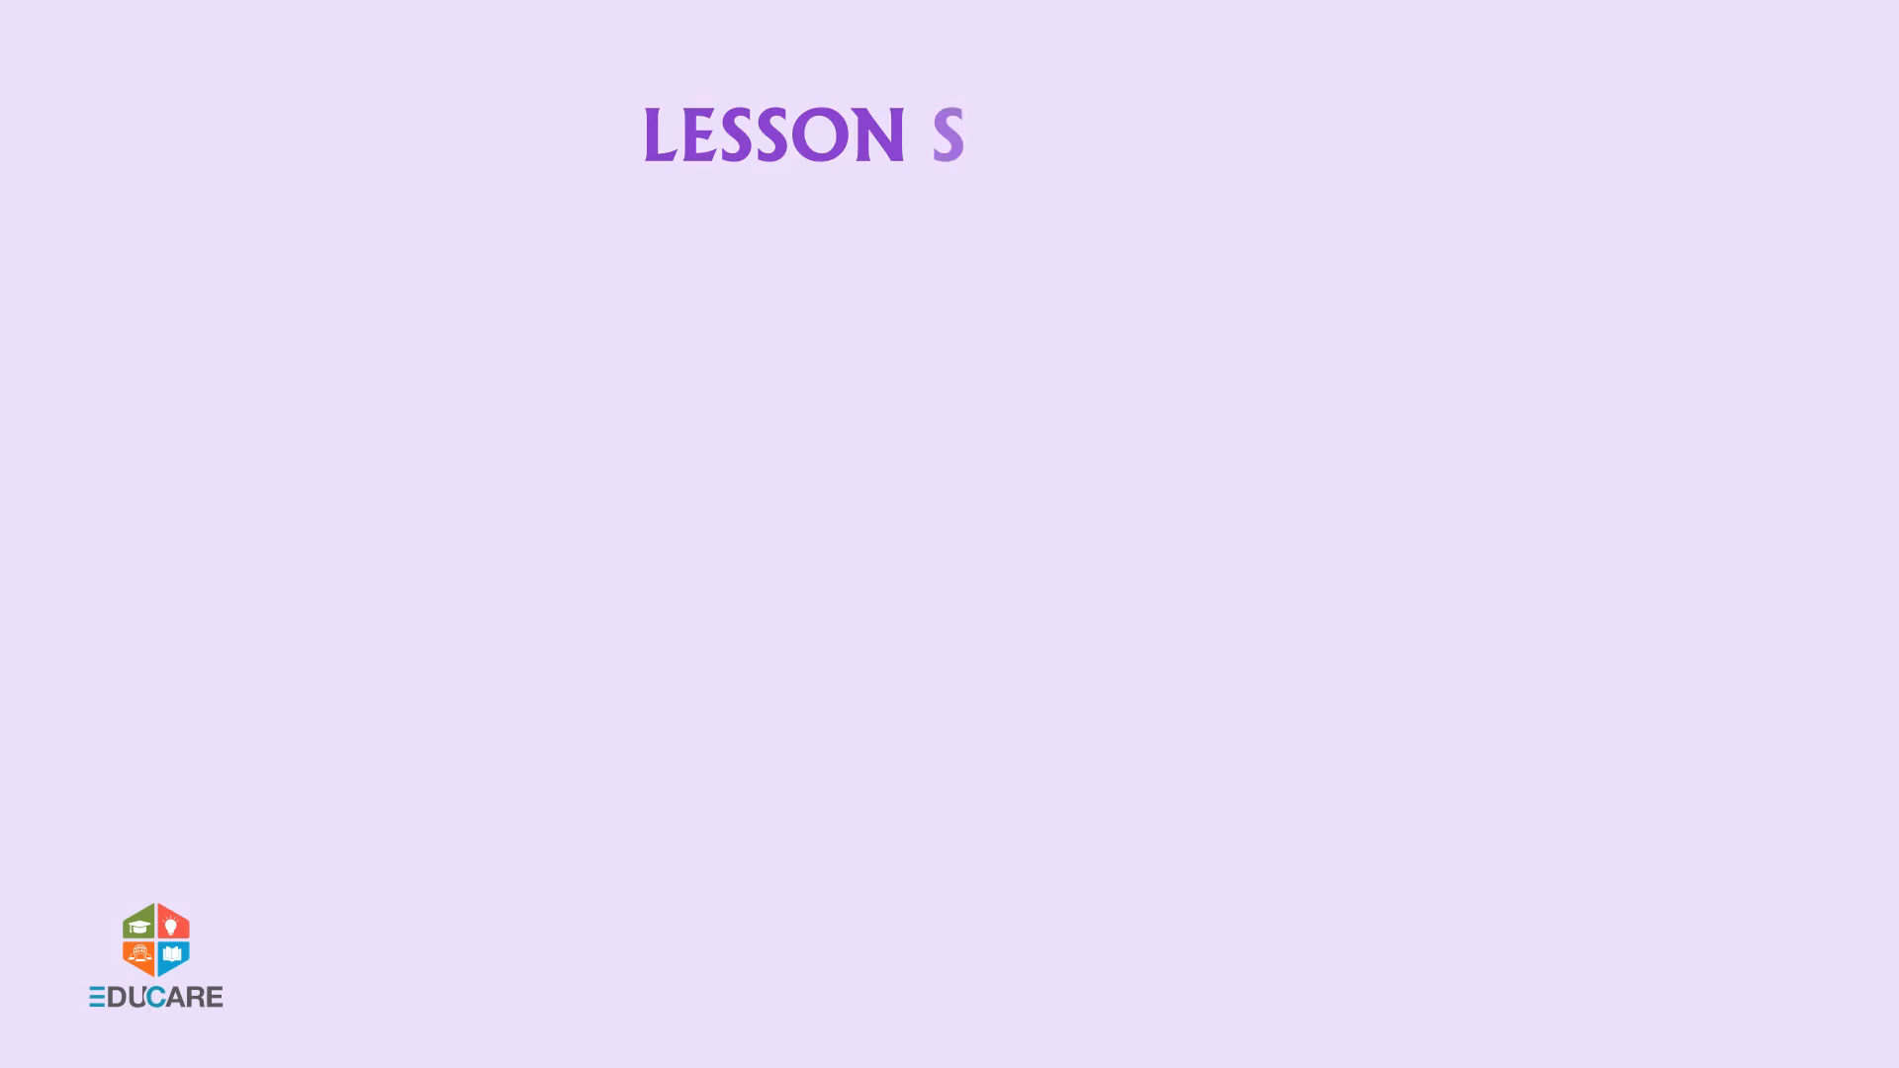